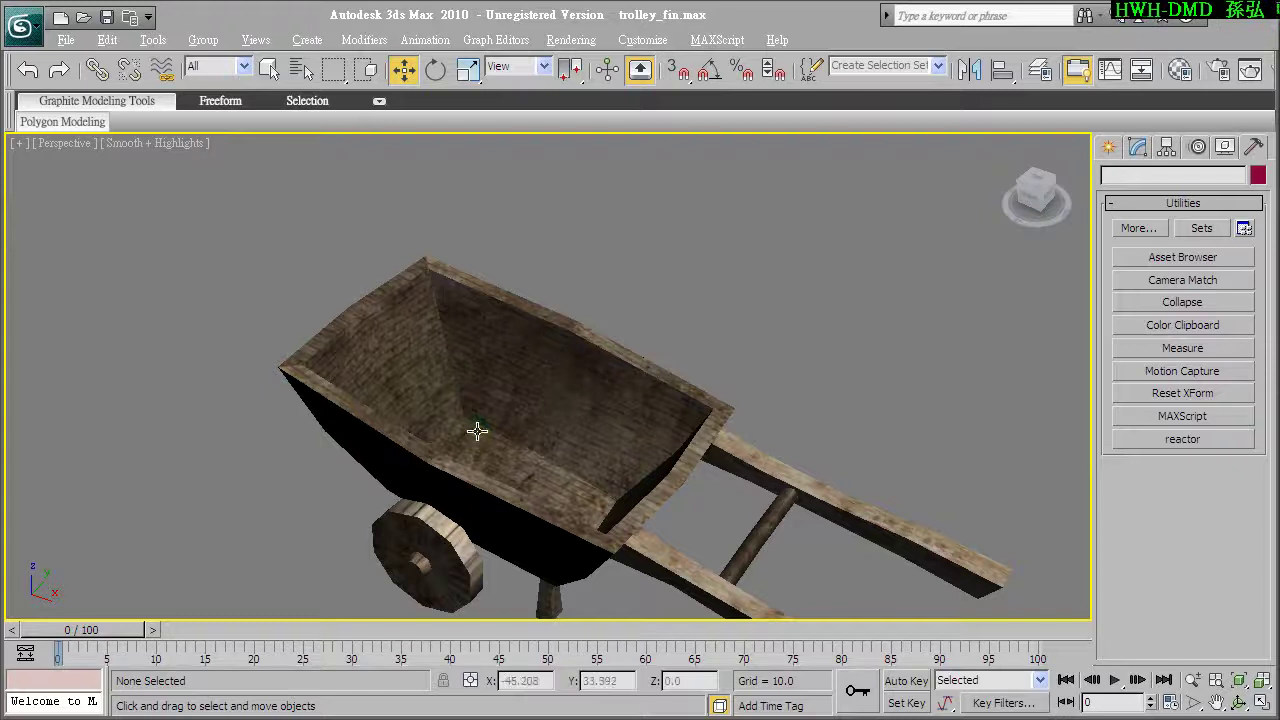
# Step: Recentre the wheelbarrow and set the viewport shading to Flat
pyautogui.moveTo(456, 359); pyautogui.dragTo(408, 301, button='middle')
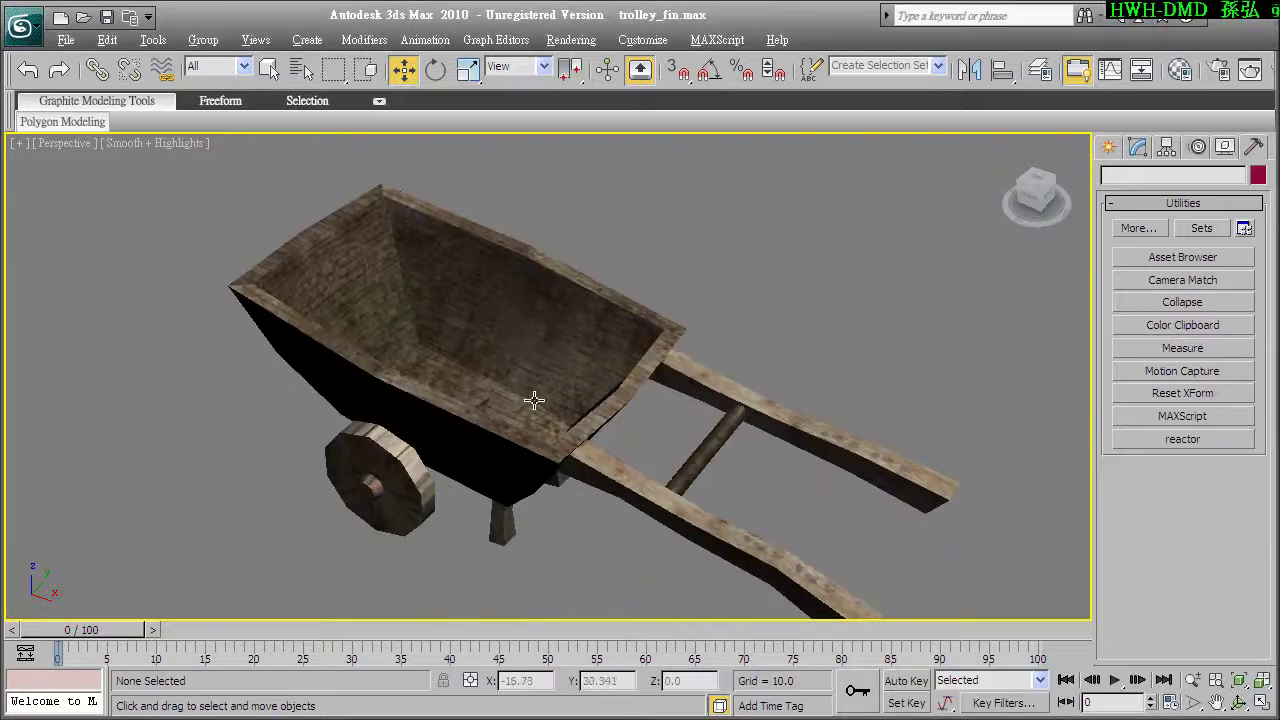
pyautogui.click(144, 143)
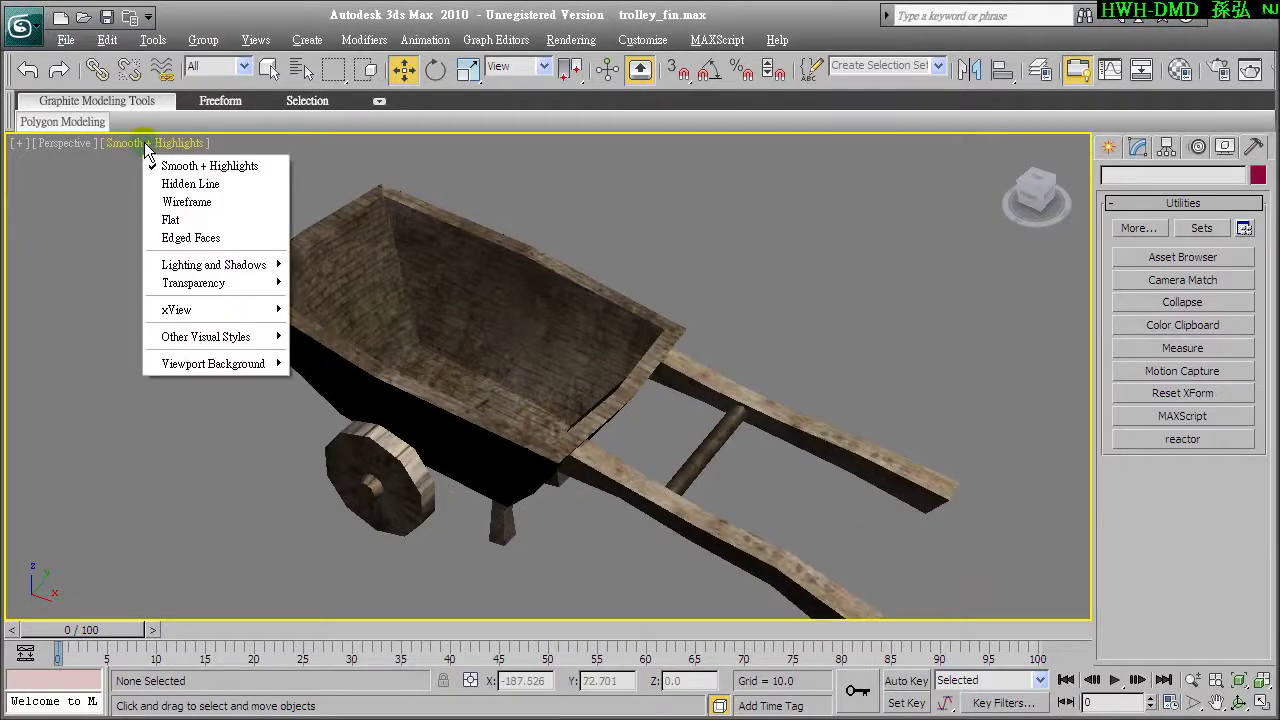
pyautogui.click(162, 219)
# Step: Zoom into the wheelbarrow bed, select the Trolley and show its Editable Poly settings in Modify
pyautogui.moveTo(392, 357)
pyautogui.keyDown('alt'); pyautogui.mouseDown(button='middle')
pyautogui.moveTo(443, 434)
pyautogui.moveTo(503, 398)
pyautogui.mouseUp(button='middle'); pyautogui.keyUp('alt')
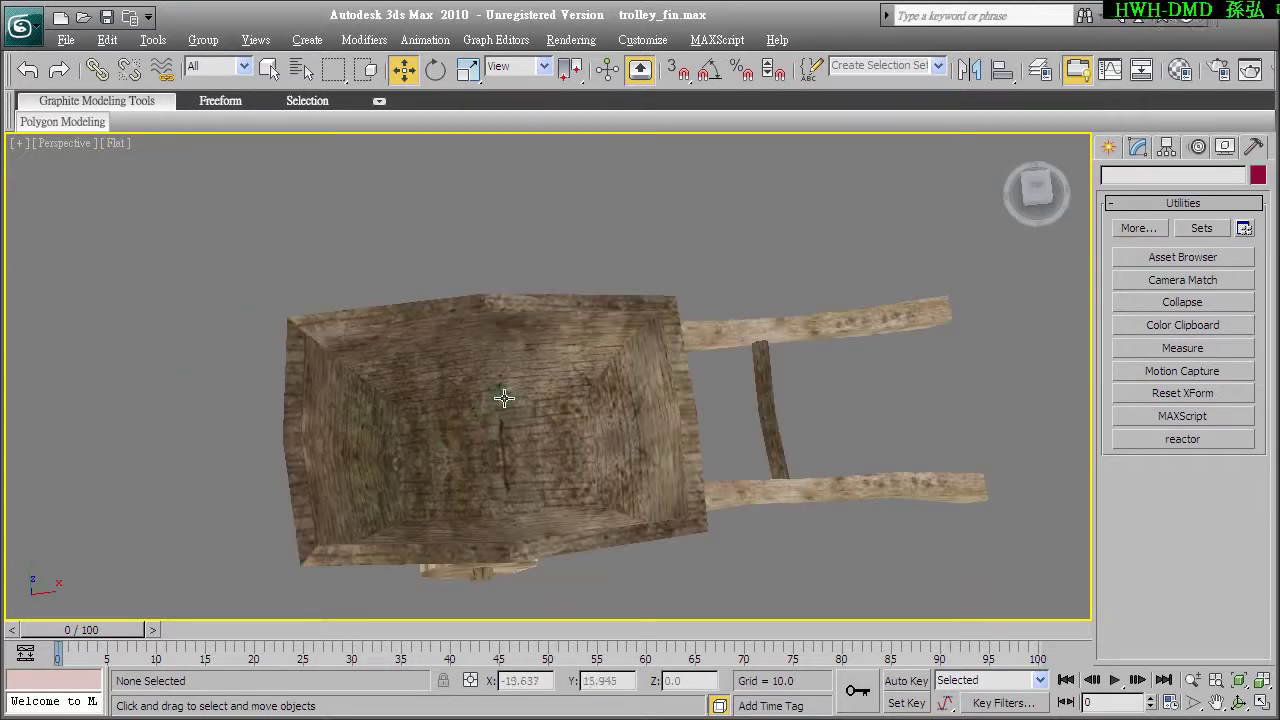
pyautogui.scroll(1, 452, 399)
pyautogui.scroll(3, 477, 466)
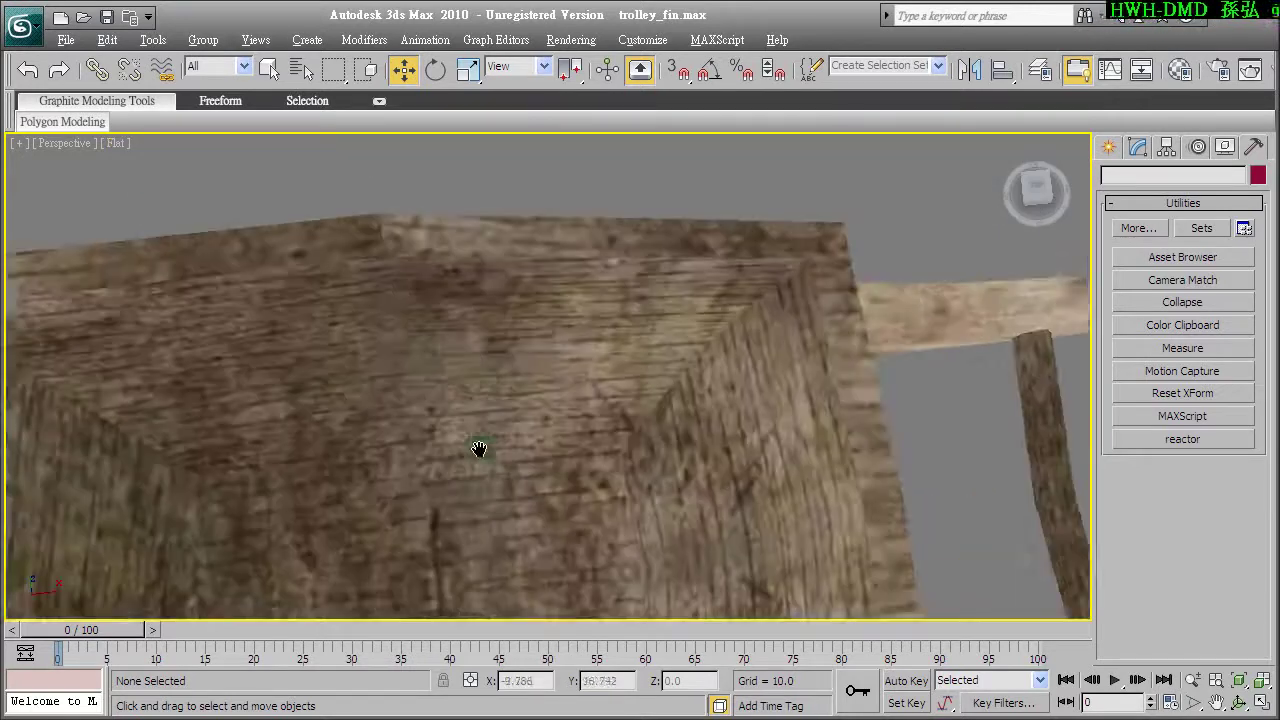
pyautogui.scroll(3, 480, 449)
pyautogui.scroll(3, 523, 343)
pyautogui.scroll(-5, 523, 335)
pyautogui.moveTo(480, 329)
pyautogui.keyDown('alt'); pyautogui.mouseDown(button='middle')
pyautogui.moveTo(483, 306)
pyautogui.moveTo(491, 354)
pyautogui.moveTo(451, 278)
pyautogui.moveTo(476, 295)
pyautogui.moveTo(475, 451)
pyautogui.moveTo(357, 391)
pyautogui.moveTo(517, 446)
pyautogui.moveTo(390, 396)
pyautogui.mouseUp(button='middle'); pyautogui.keyUp('alt')
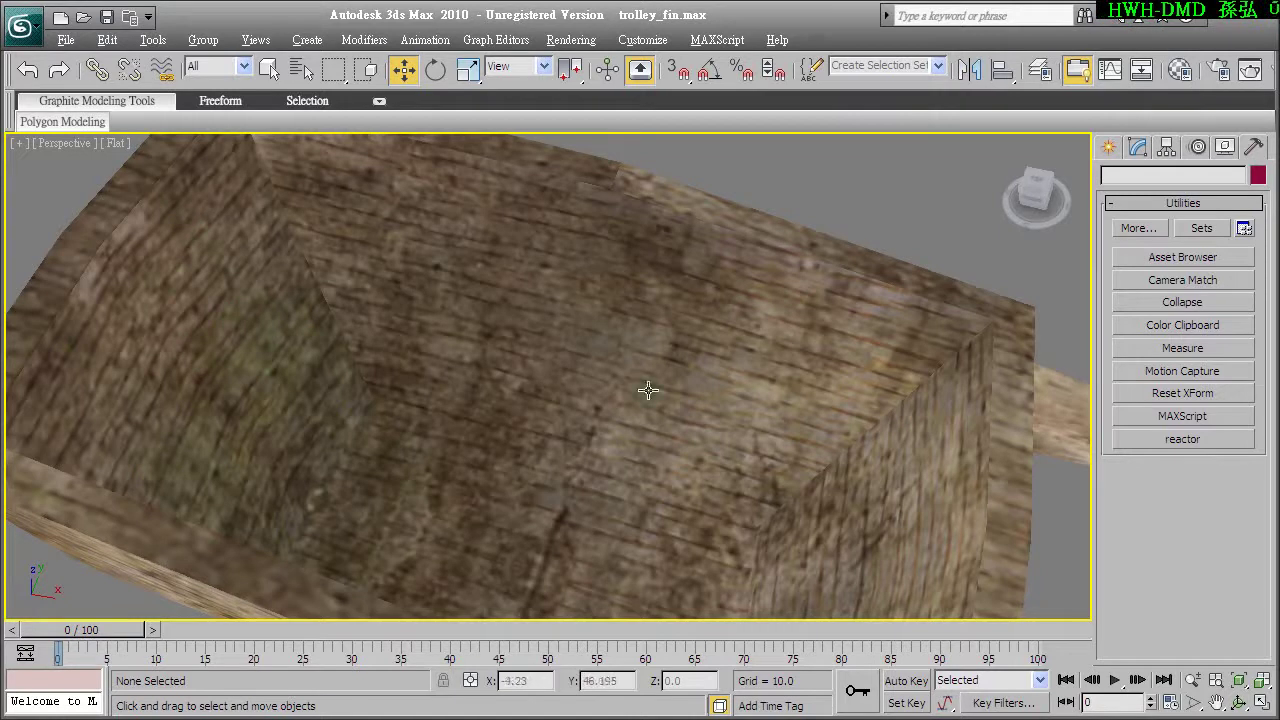
pyautogui.scroll(2, 566, 387)
pyautogui.click(403, 263)
pyautogui.click(1137, 148)
pyautogui.click(1137, 148)
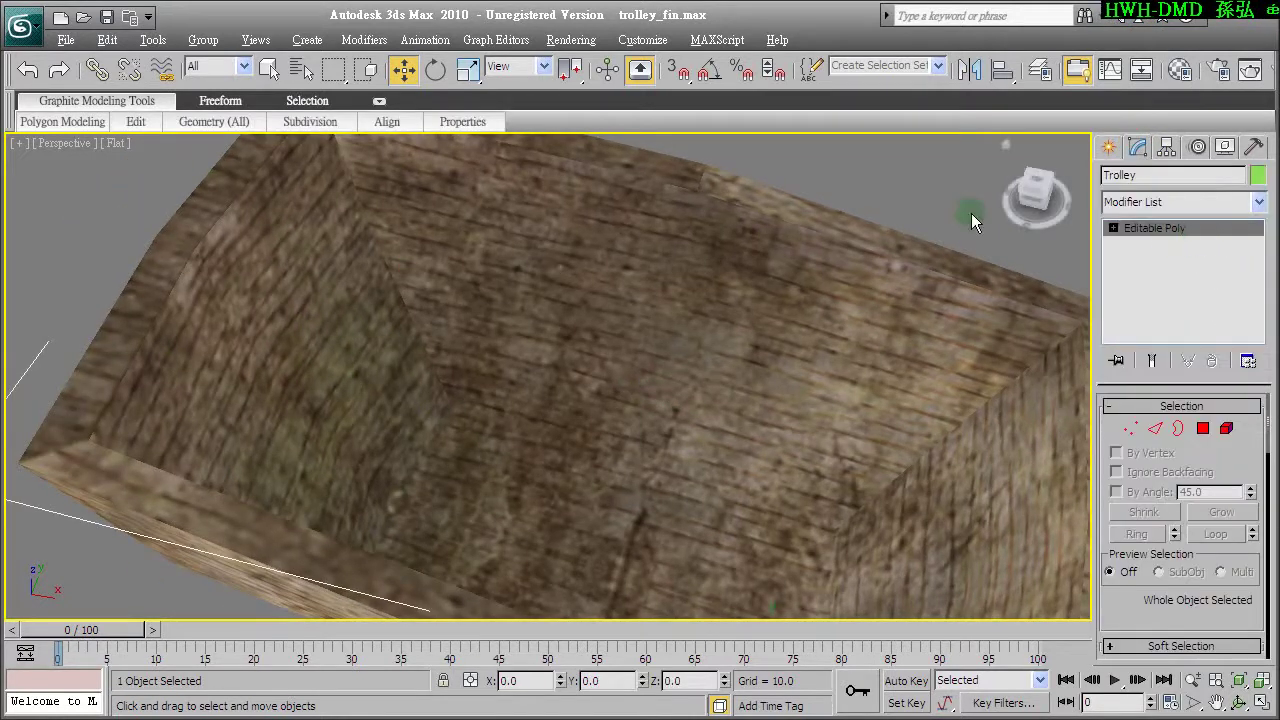
# Step: Open Tools > Viewport Canvas, dock its panel at the left, and launch its Setup for the trolley
pyautogui.click(153, 40)
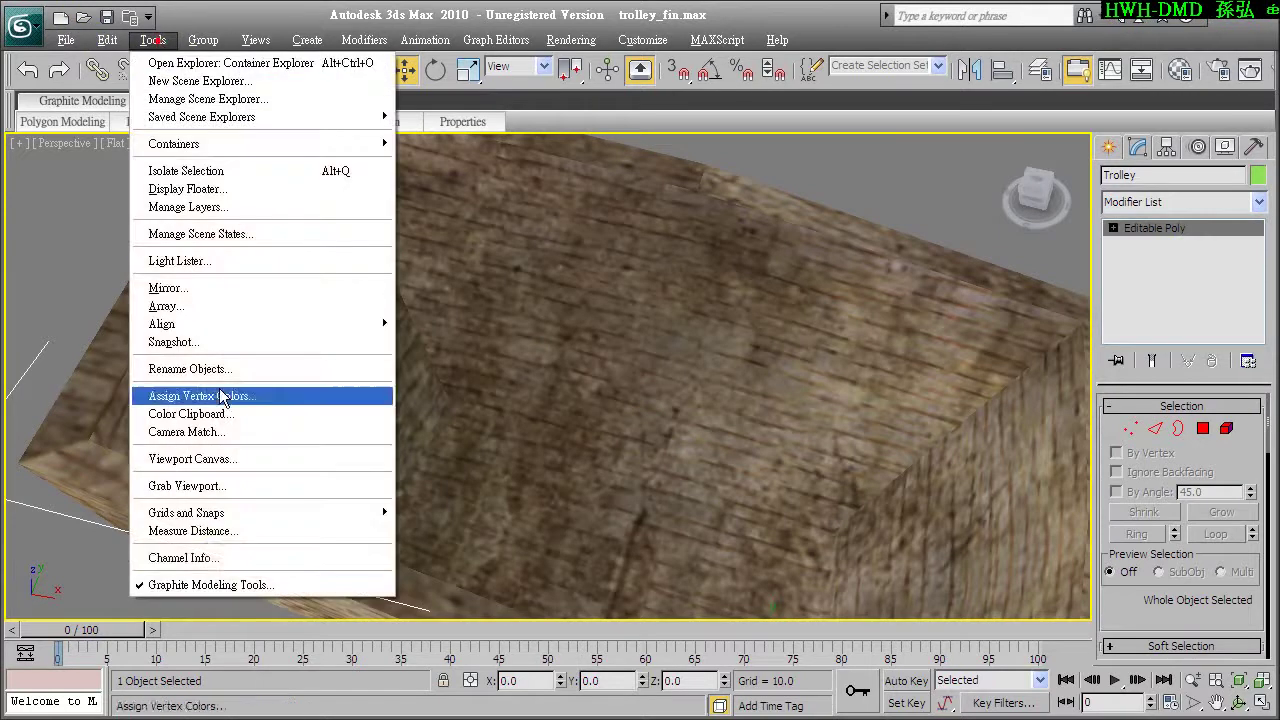
pyautogui.click(211, 462)
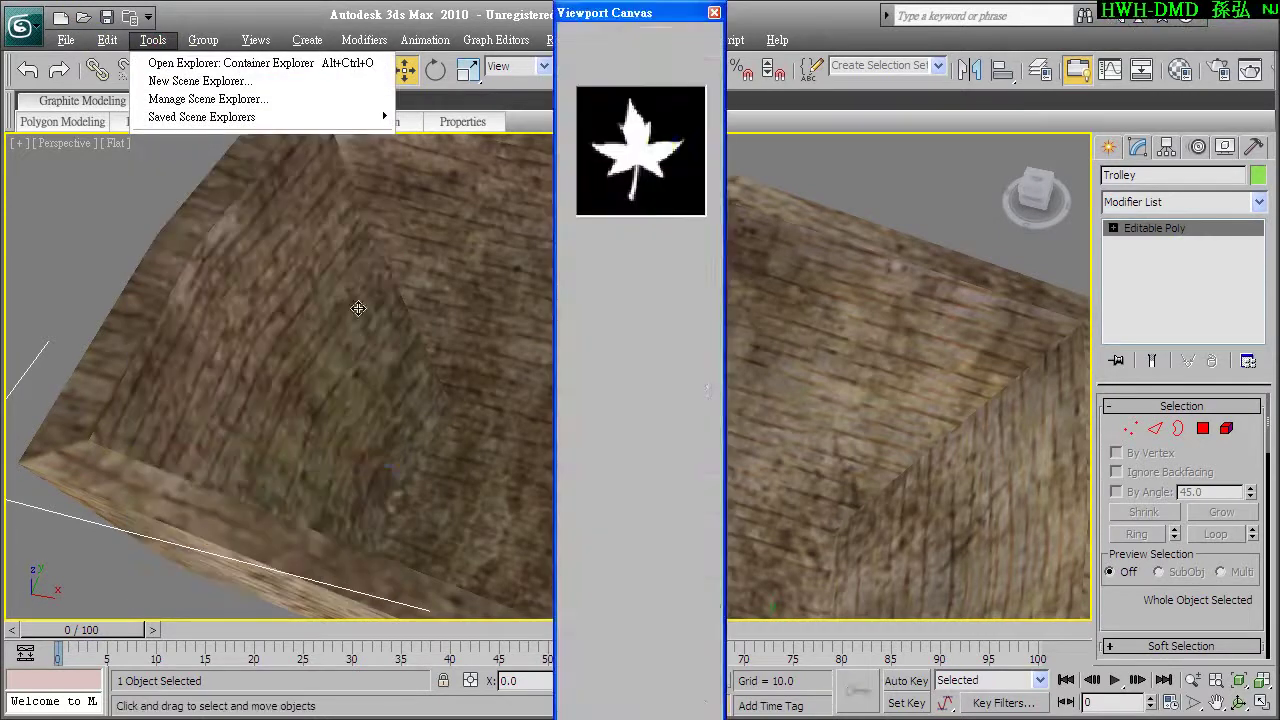
pyautogui.moveTo(640, 89); pyautogui.dragTo(123, 23)
pyautogui.moveTo(569, 343)
pyautogui.keyDown('alt'); pyautogui.mouseDown(button='middle')
pyautogui.moveTo(566, 323)
pyautogui.moveTo(522, 409)
pyautogui.mouseUp(button='middle'); pyautogui.keyUp('alt')
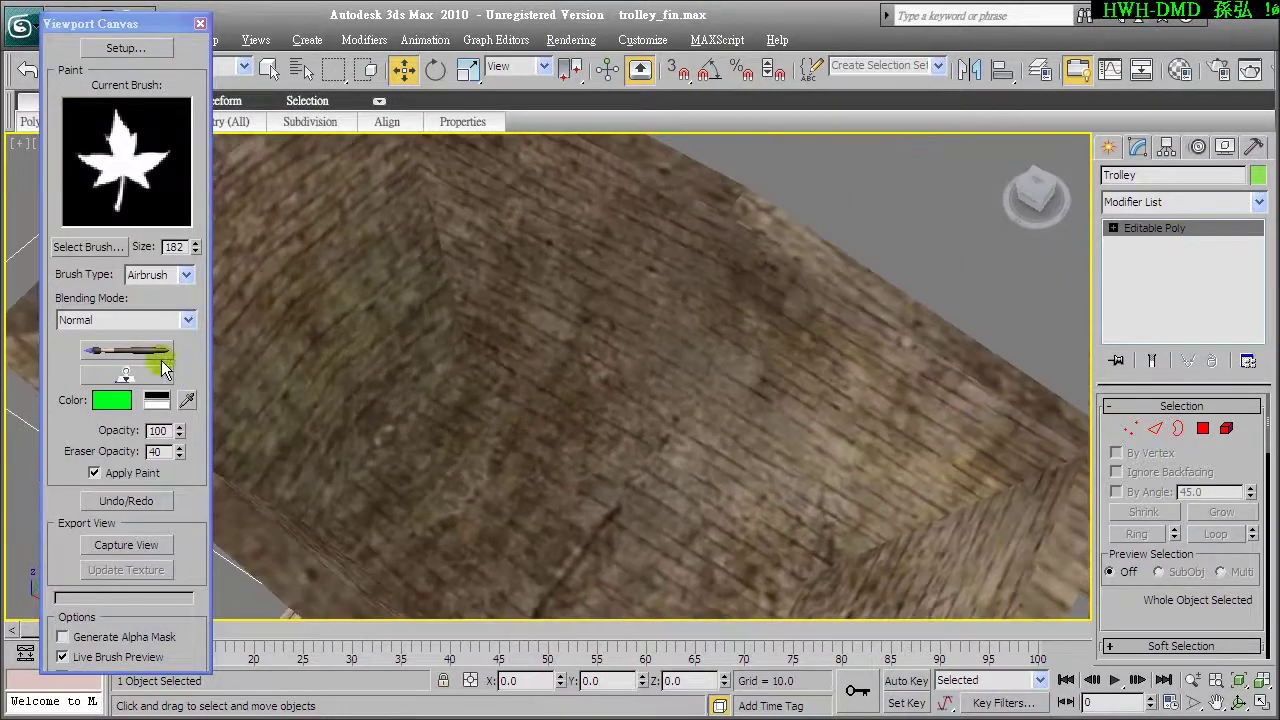
pyautogui.click(127, 48)
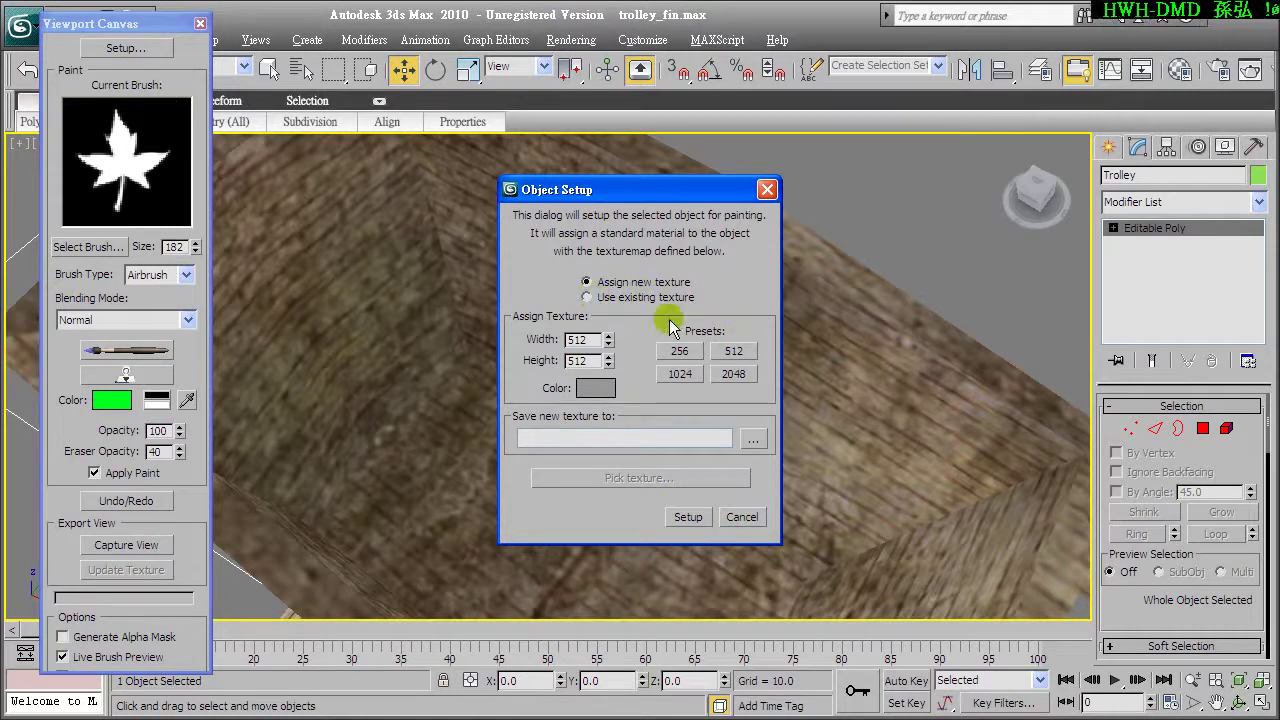
# Step: Choose the existing texture Trolley_dif.jpg (JPEG filter) as the paint target and apply Setup
pyautogui.click(609, 299)
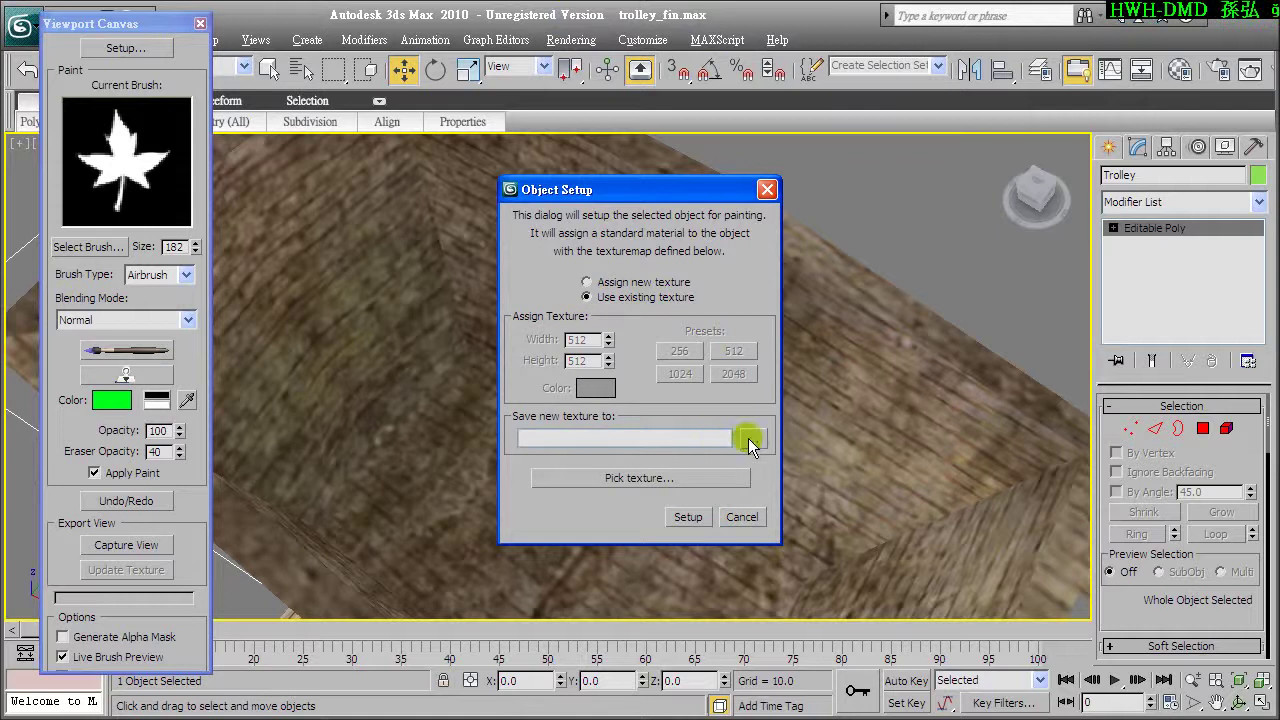
pyautogui.click(689, 475)
pyautogui.click(255, 48)
pyautogui.click(255, 48)
pyautogui.click(220, 447)
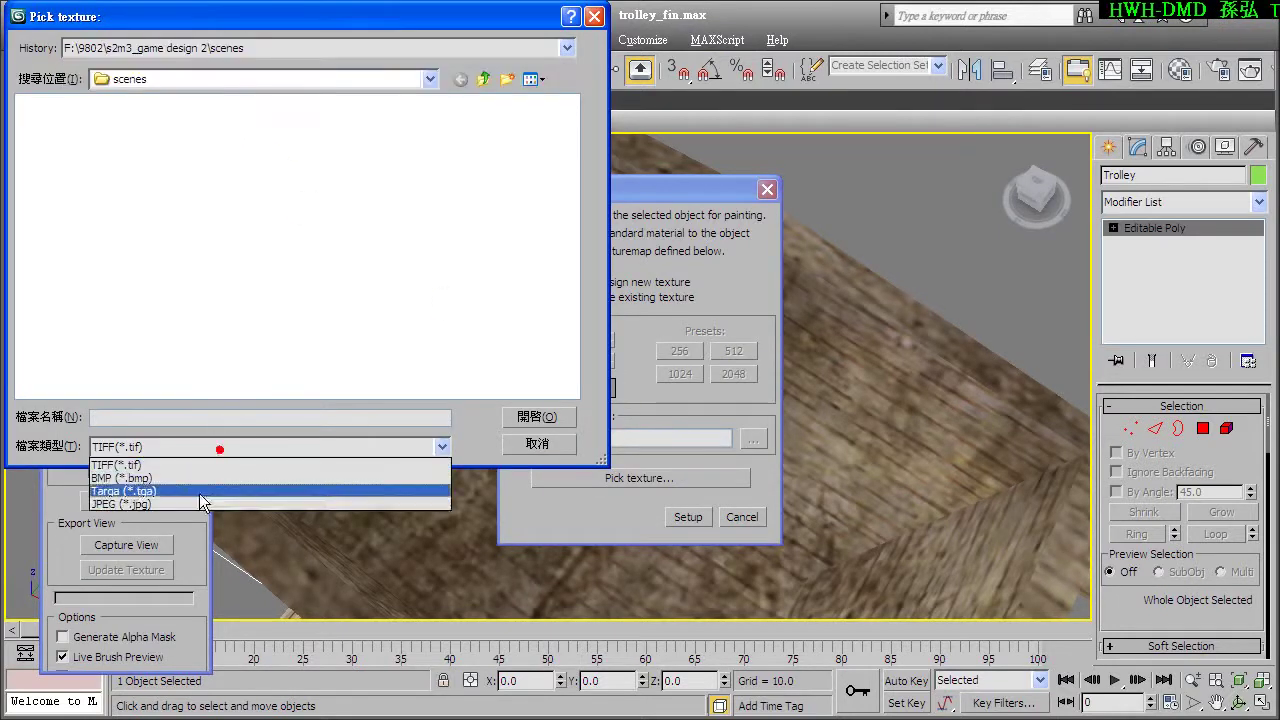
pyautogui.click(192, 503)
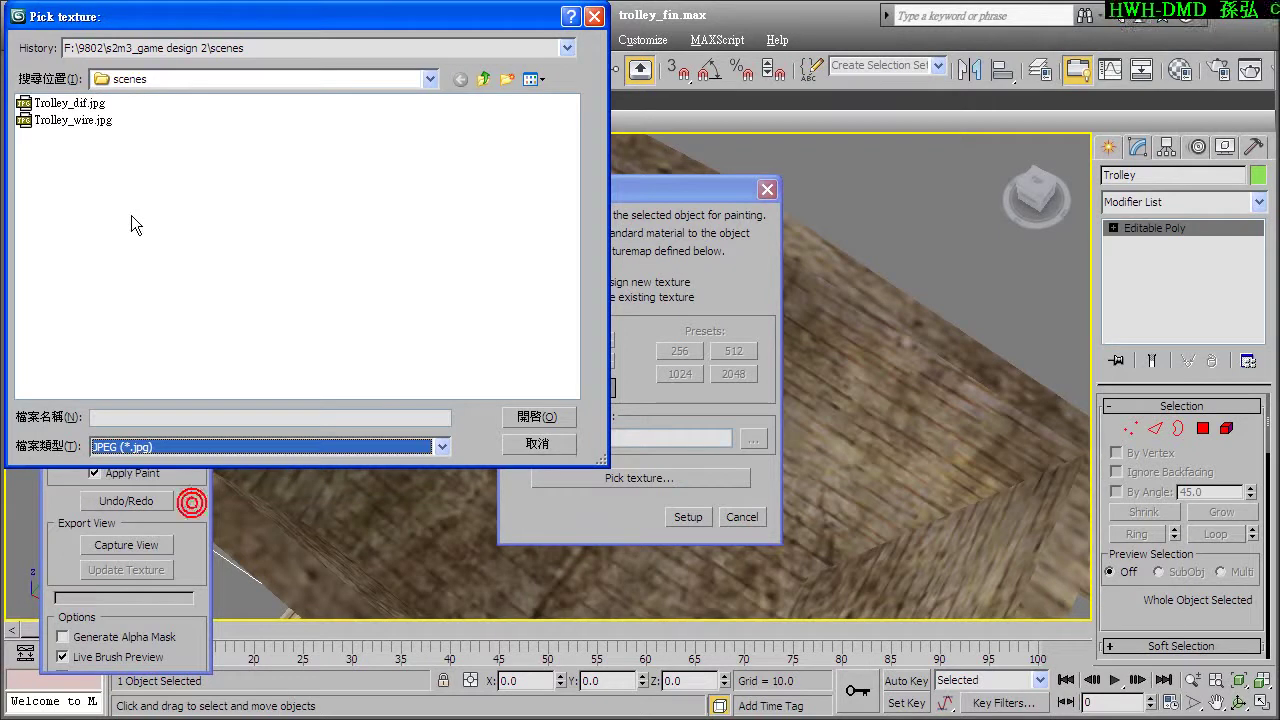
pyautogui.click(91, 105)
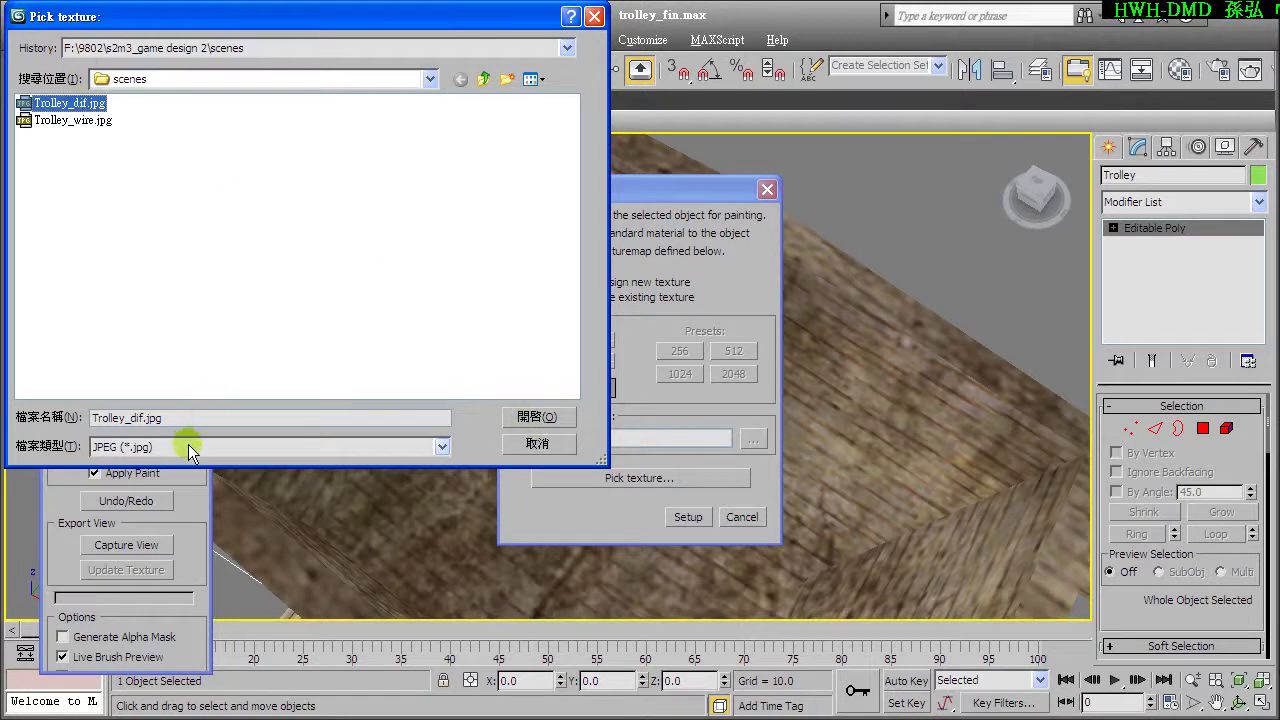
pyautogui.click(538, 415)
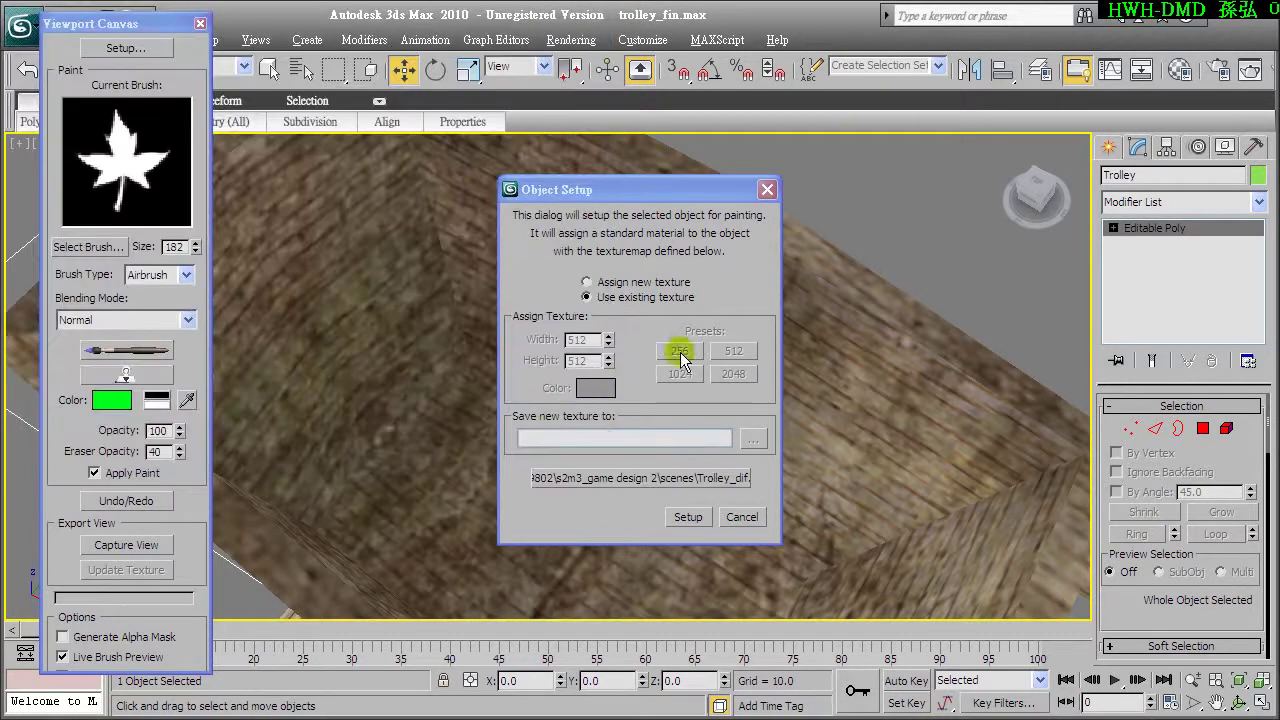
pyautogui.click(690, 516)
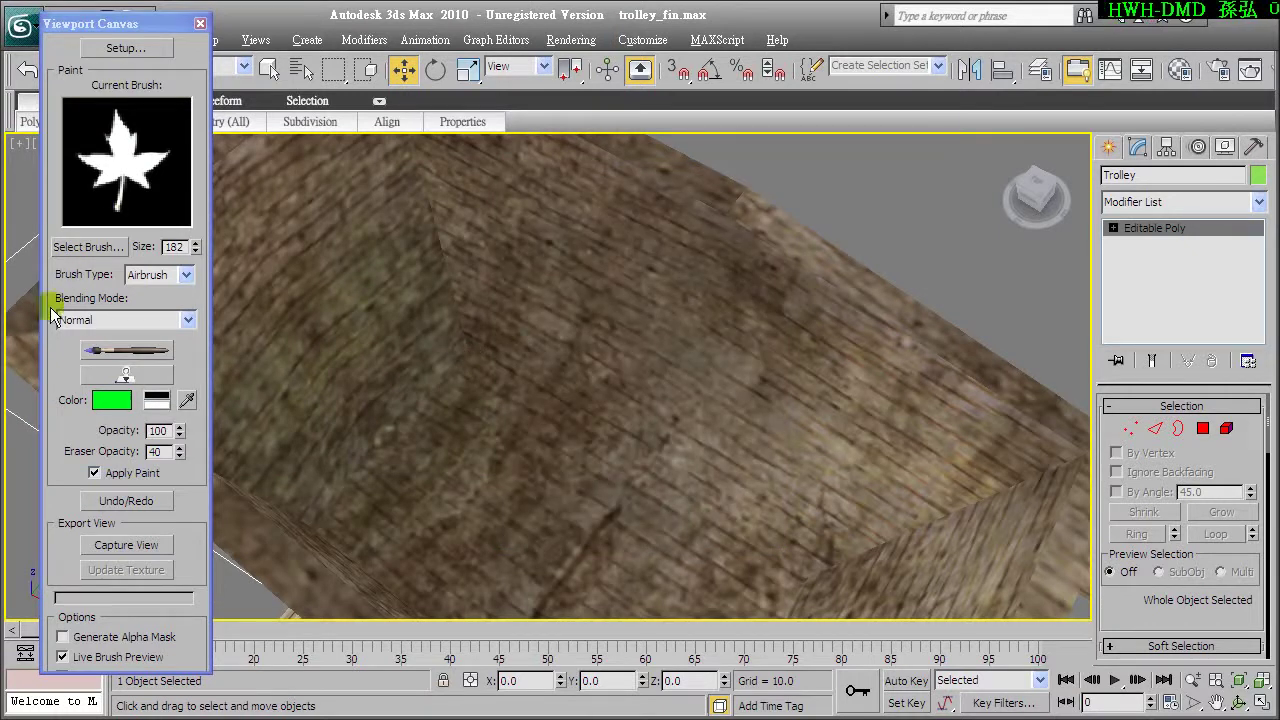
# Step: Pick the speckled Cloud brush and eyedrop a brown from the wood texture
pyautogui.click(84, 248)
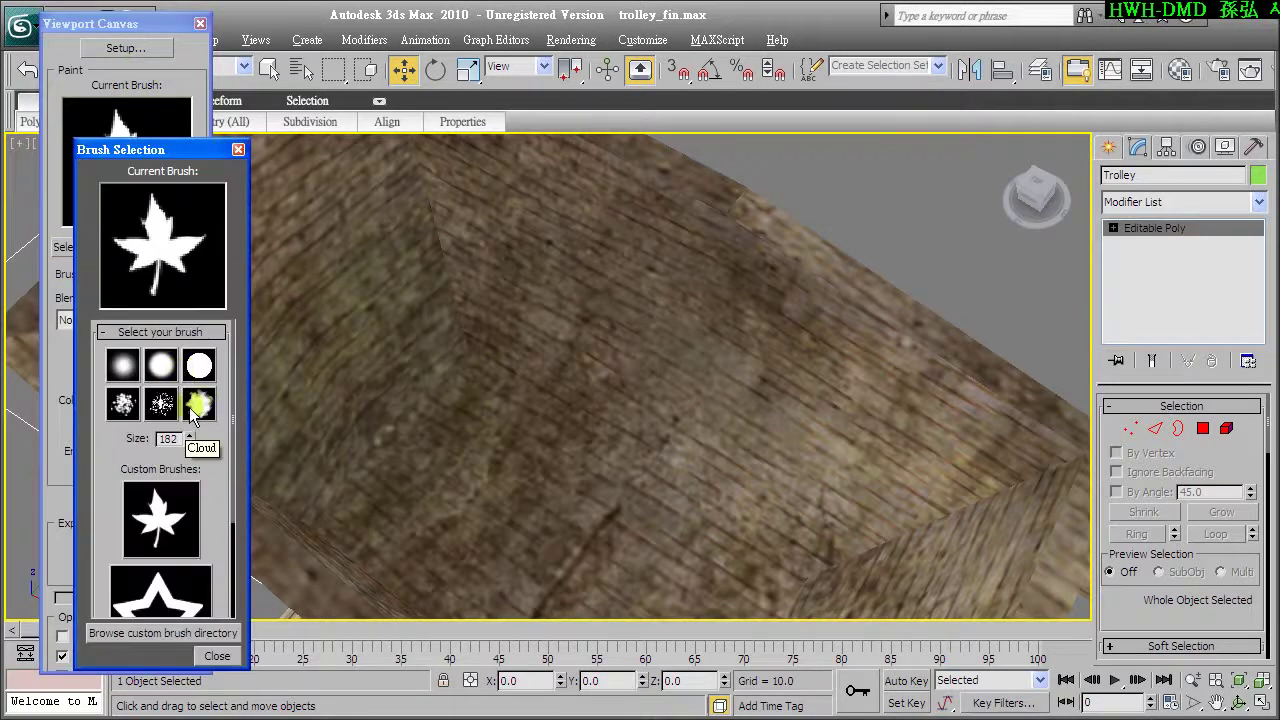
pyautogui.doubleClick(120, 406)
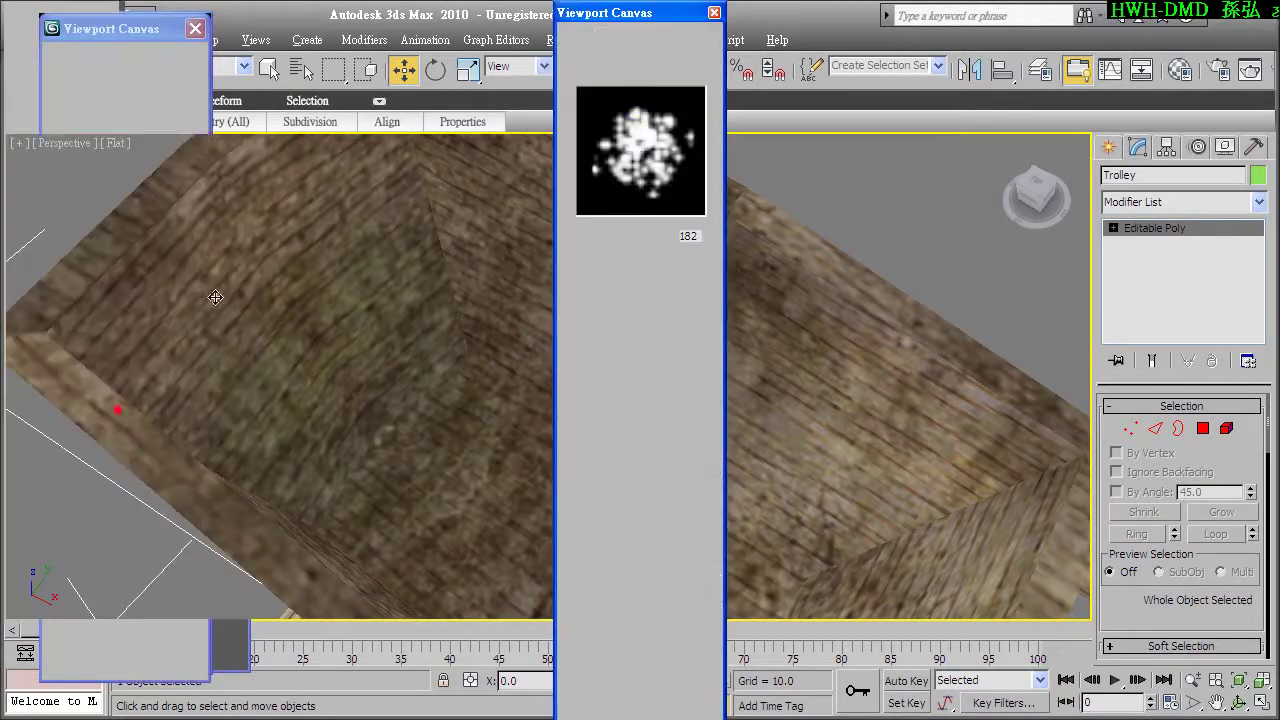
pyautogui.moveTo(683, 8); pyautogui.dragTo(163, 21)
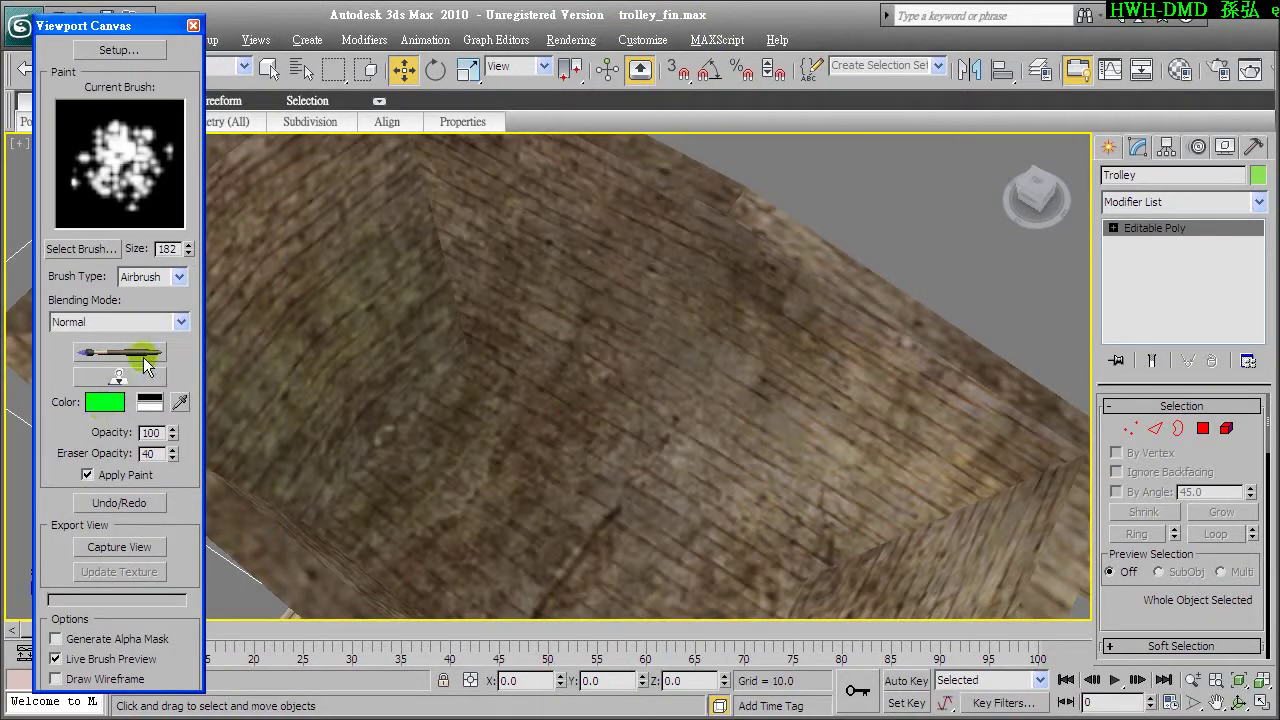
pyautogui.click(175, 397)
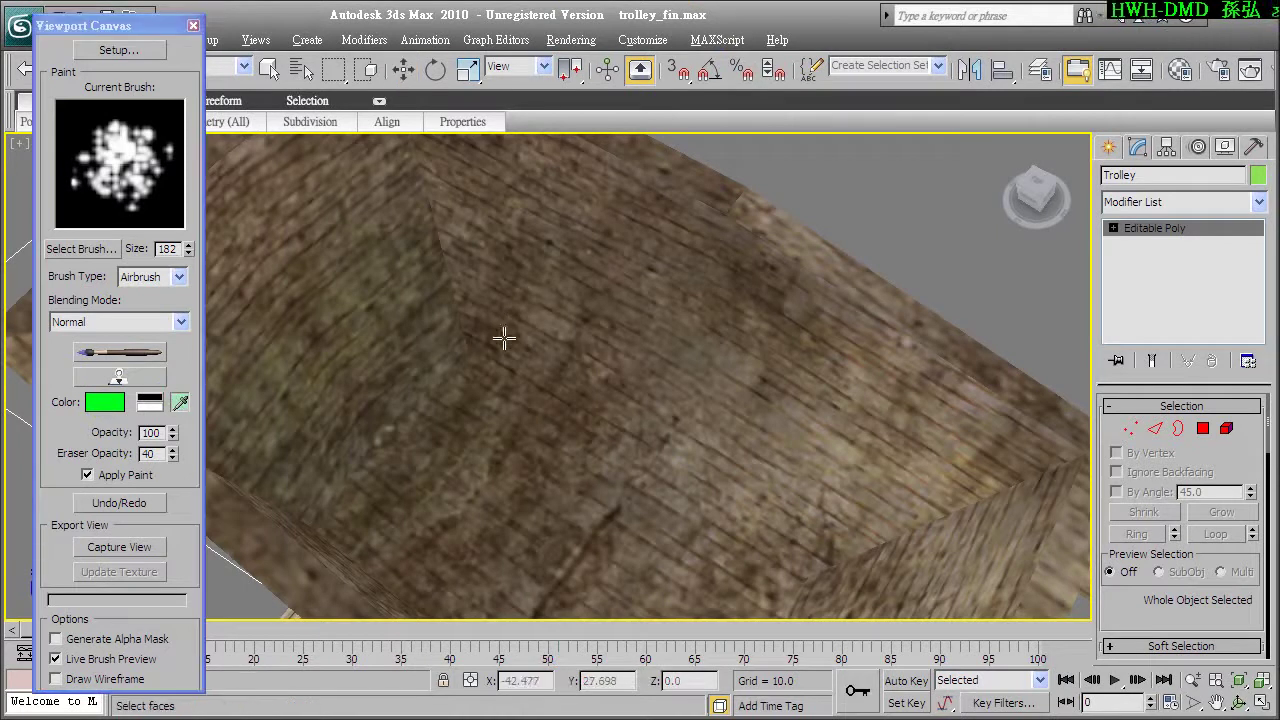
pyautogui.click(500, 343)
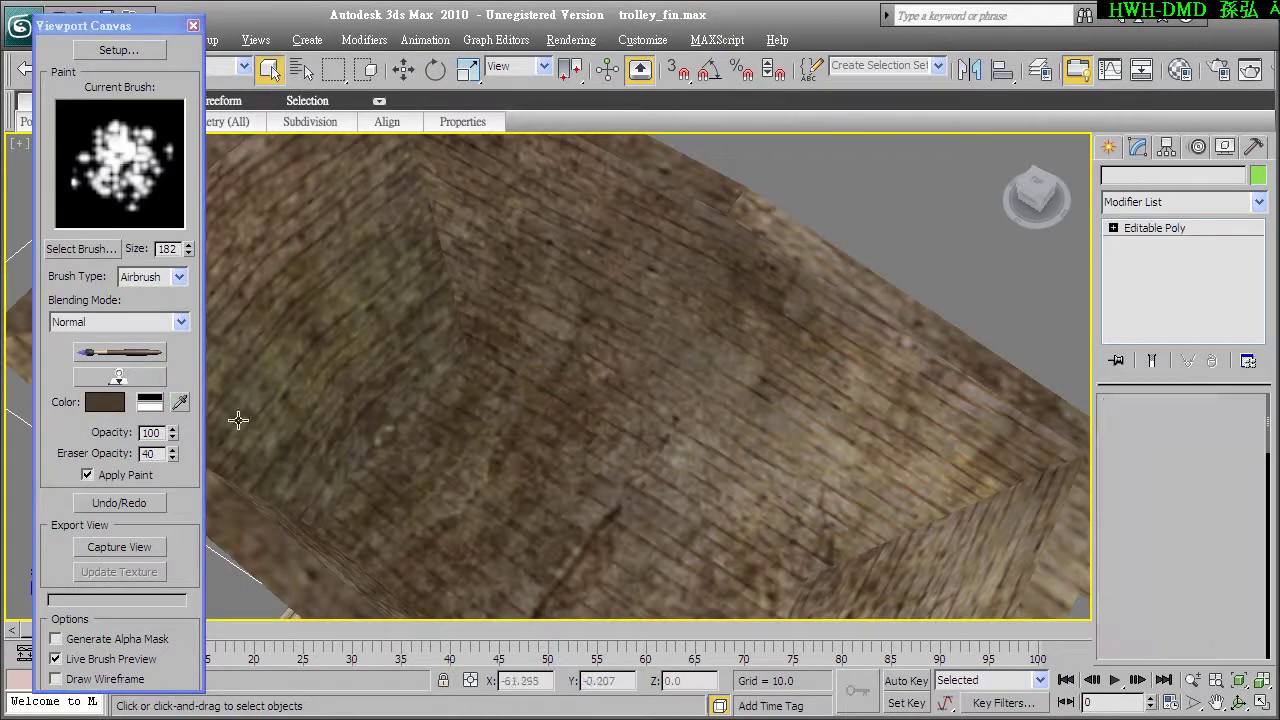
# Step: Resample the wood brown, test a dab on the bed floor, and reduce the brush size to 106
pyautogui.click(180, 401)
pyautogui.click(766, 293)
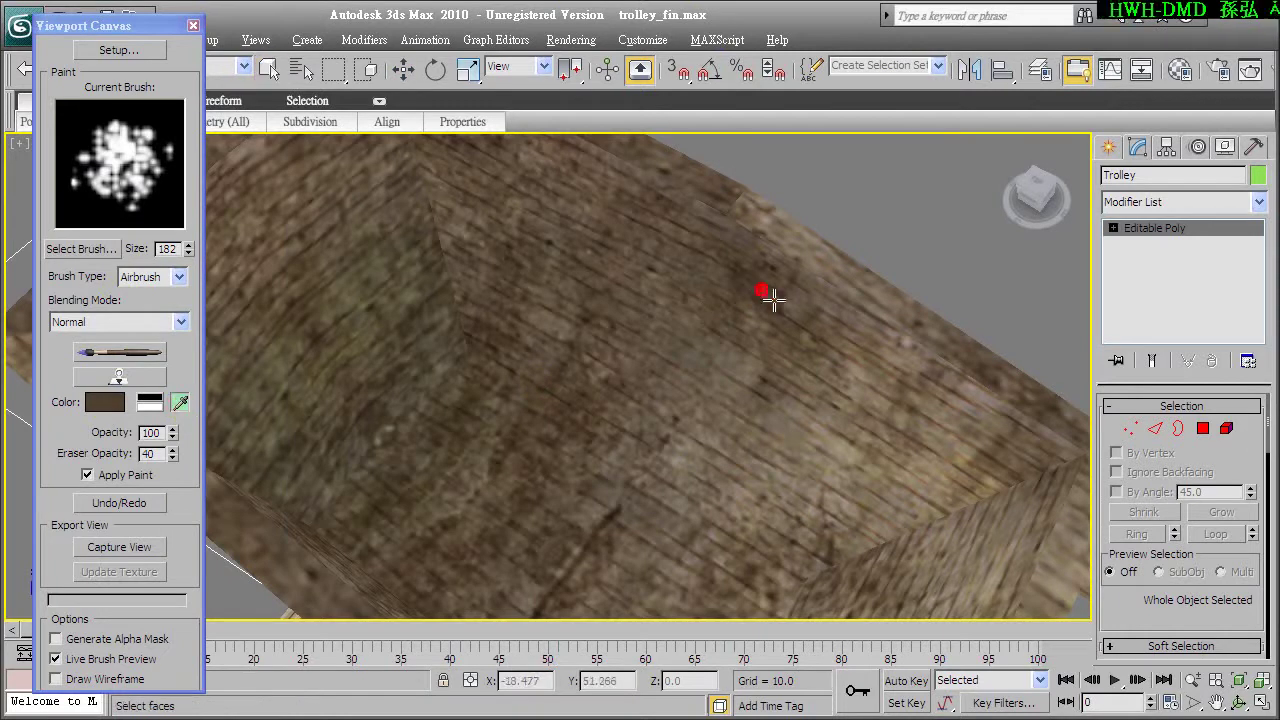
pyautogui.click(122, 352)
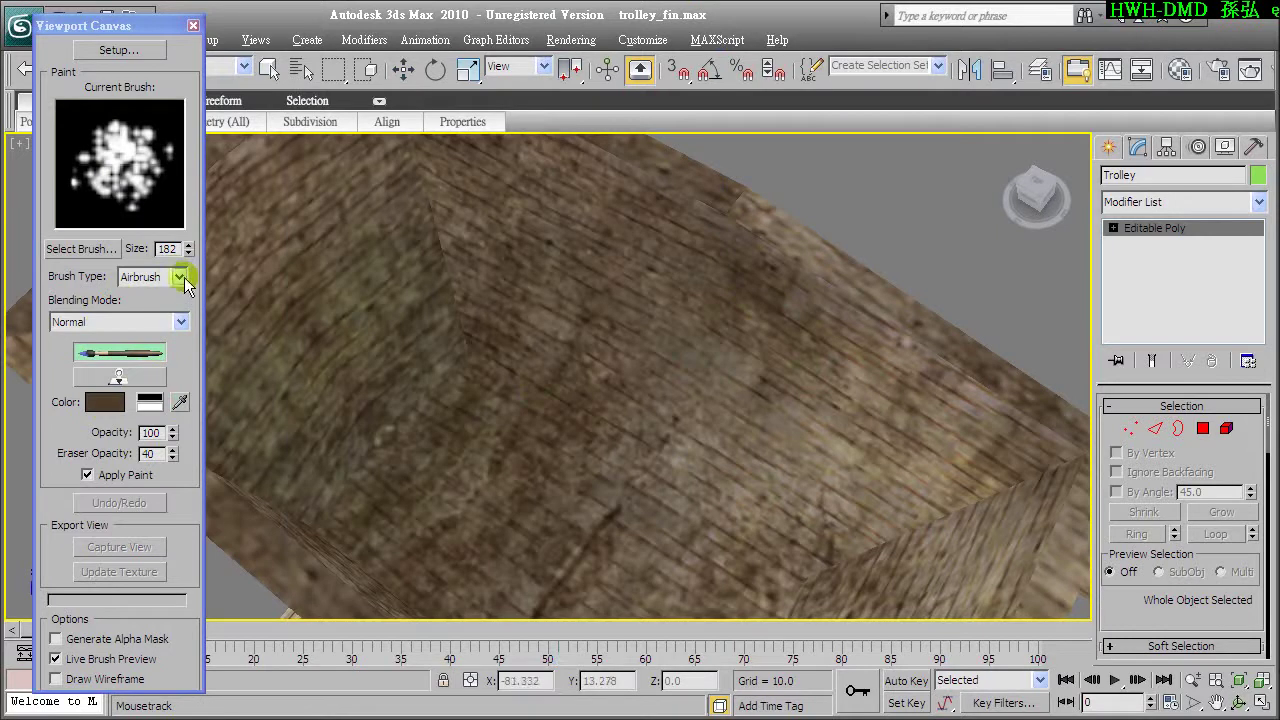
pyautogui.click(450, 342)
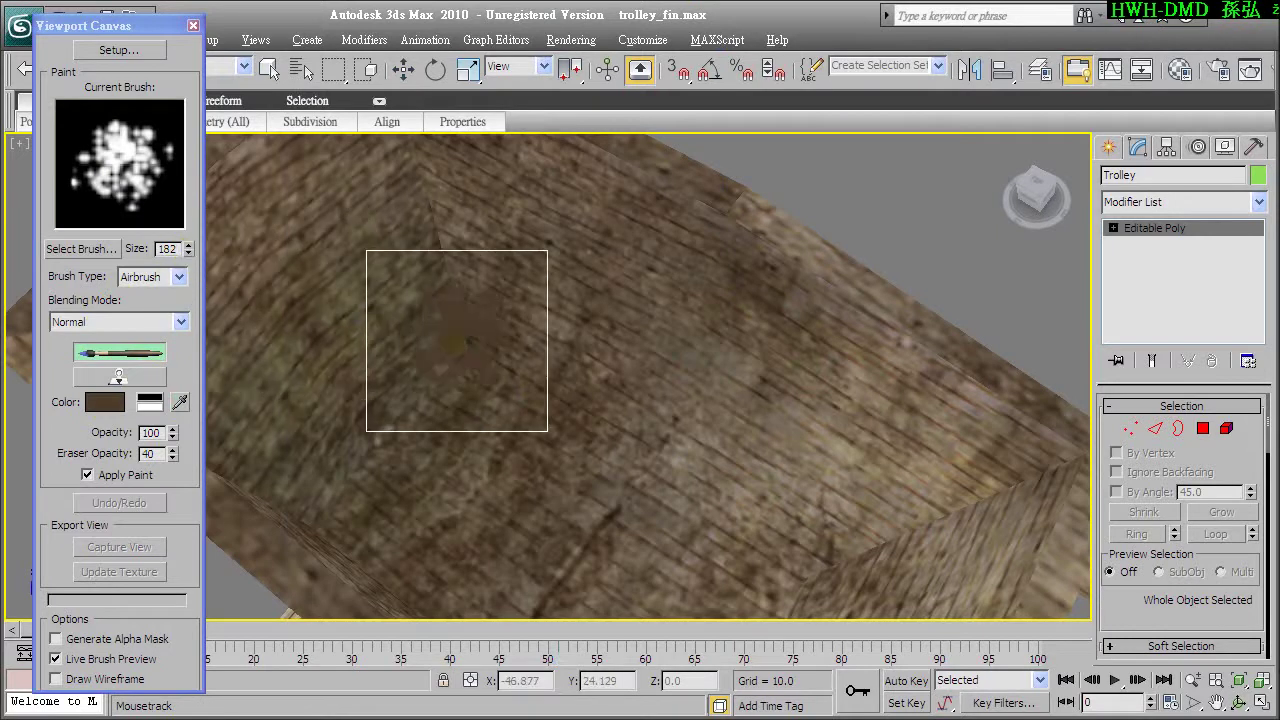
pyautogui.moveTo(188, 253); pyautogui.dragTo(184, 325)
pyautogui.moveTo(110, 25)
pyautogui.mouseDown()
pyautogui.moveTo(632, 13)
pyautogui.moveTo(130, 28)
pyautogui.mouseUp()
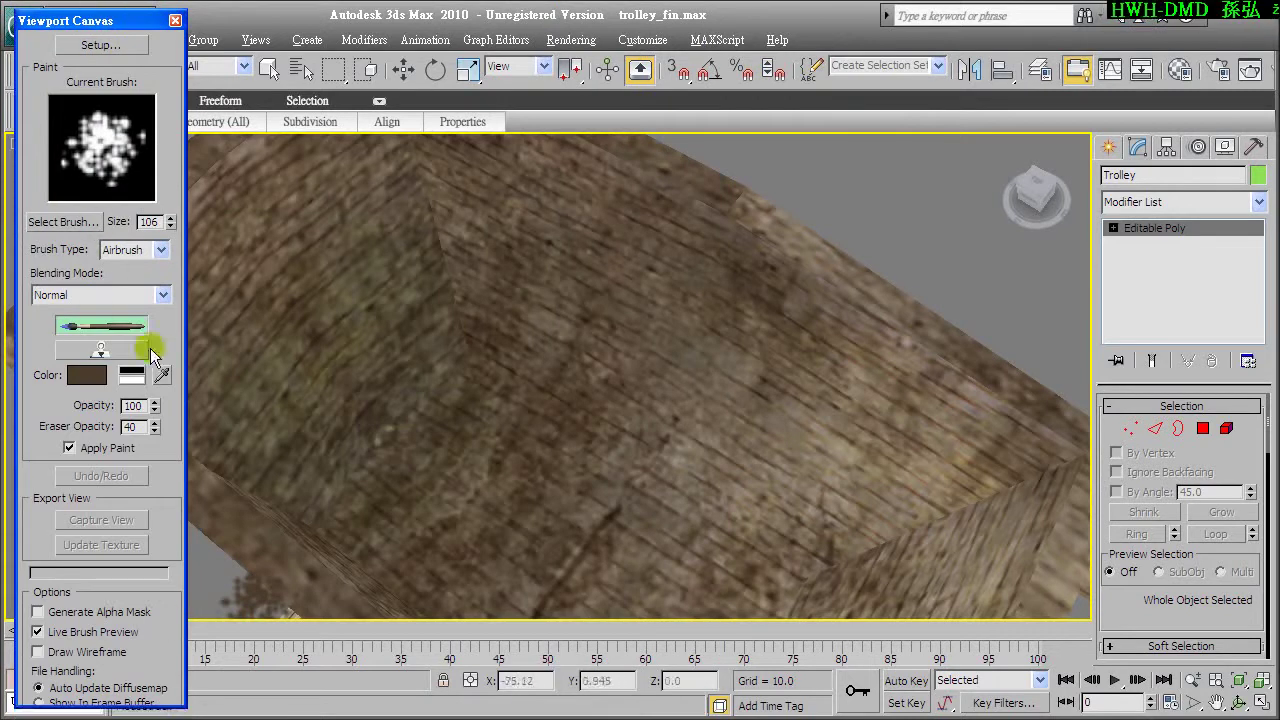
# Step: Set brush Opacity to 25, Blending Mode to Multiply, and Size to 169
pyautogui.click(100, 325)
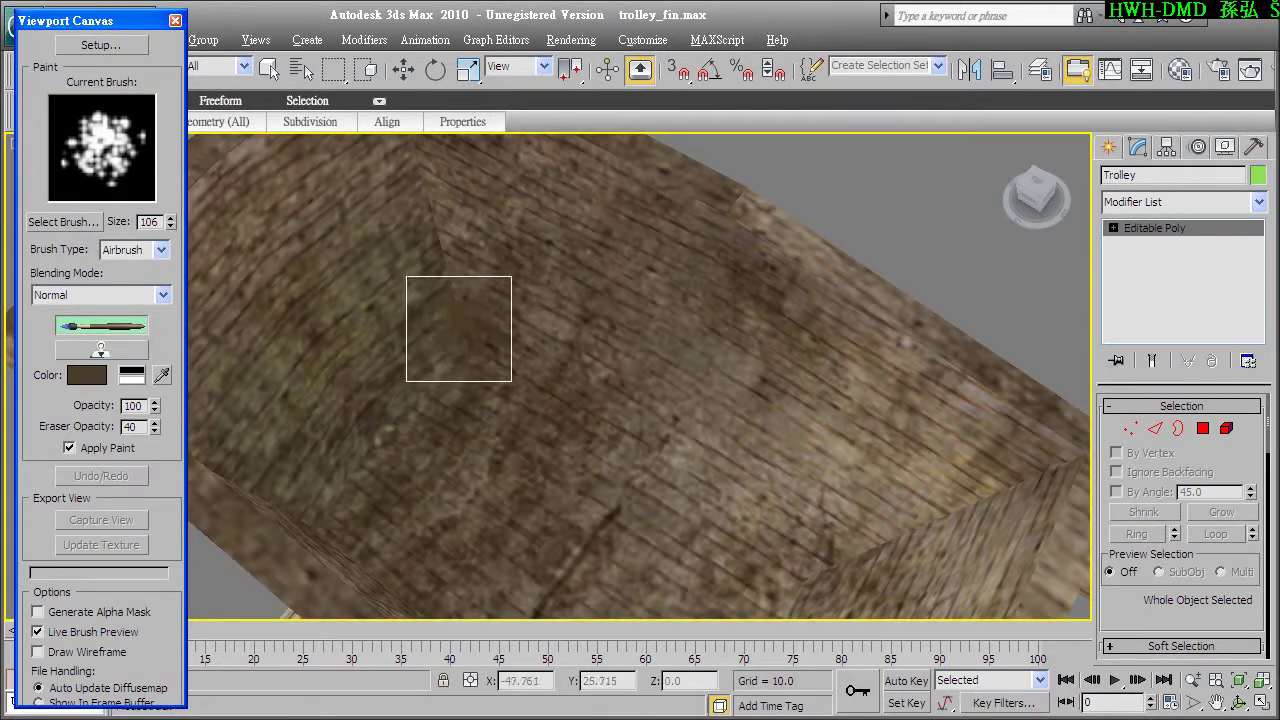
pyautogui.doubleClick(136, 405)
pyautogui.write('25')
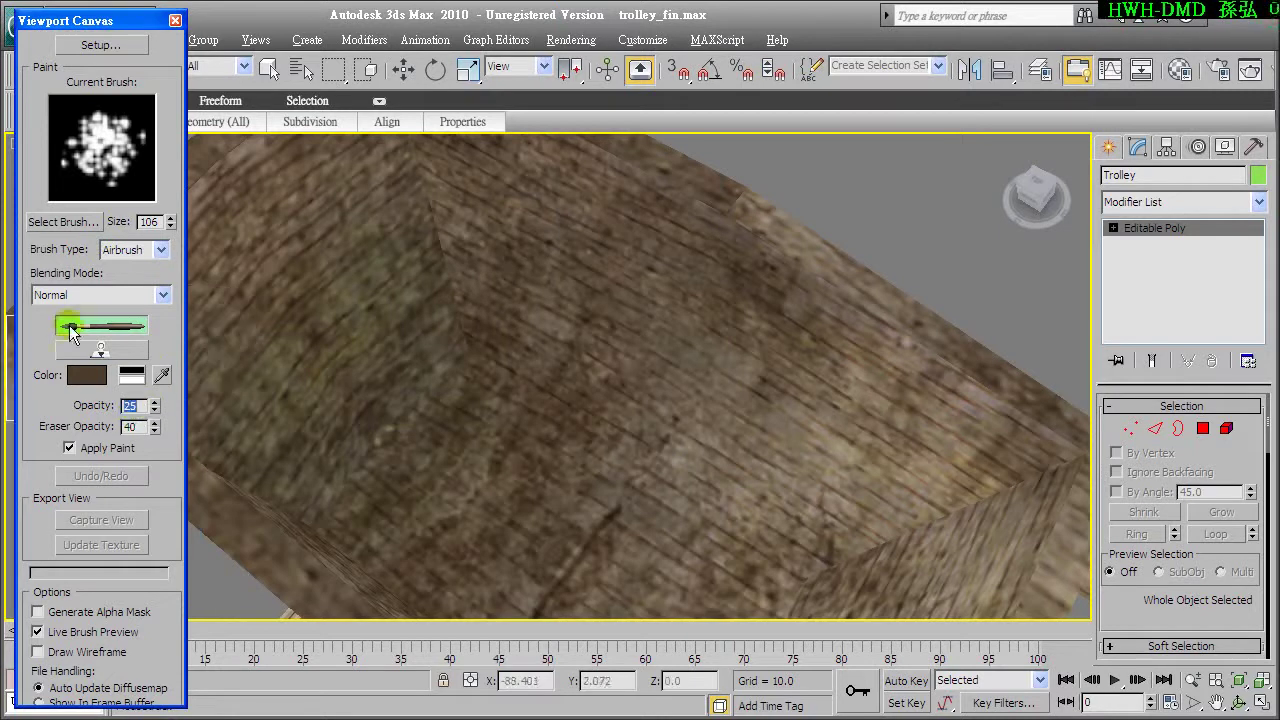
pyautogui.click(160, 292)
pyautogui.click(92, 327)
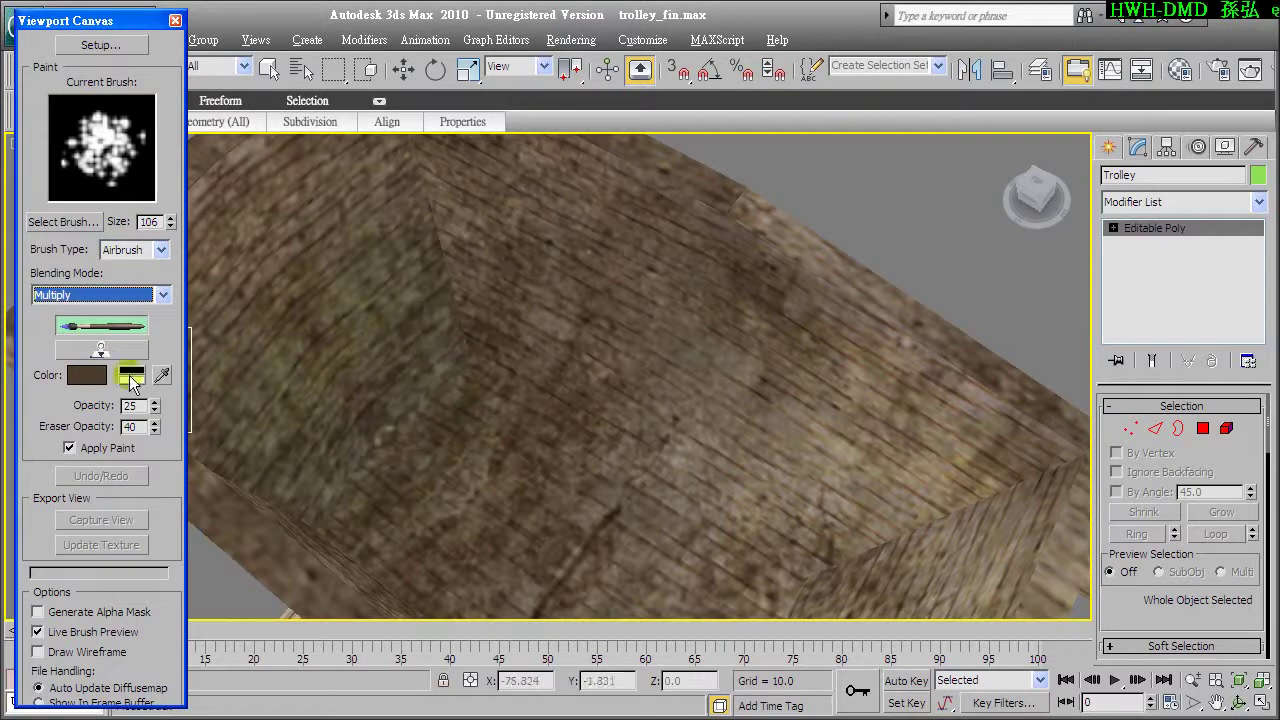
pyautogui.click(170, 226)
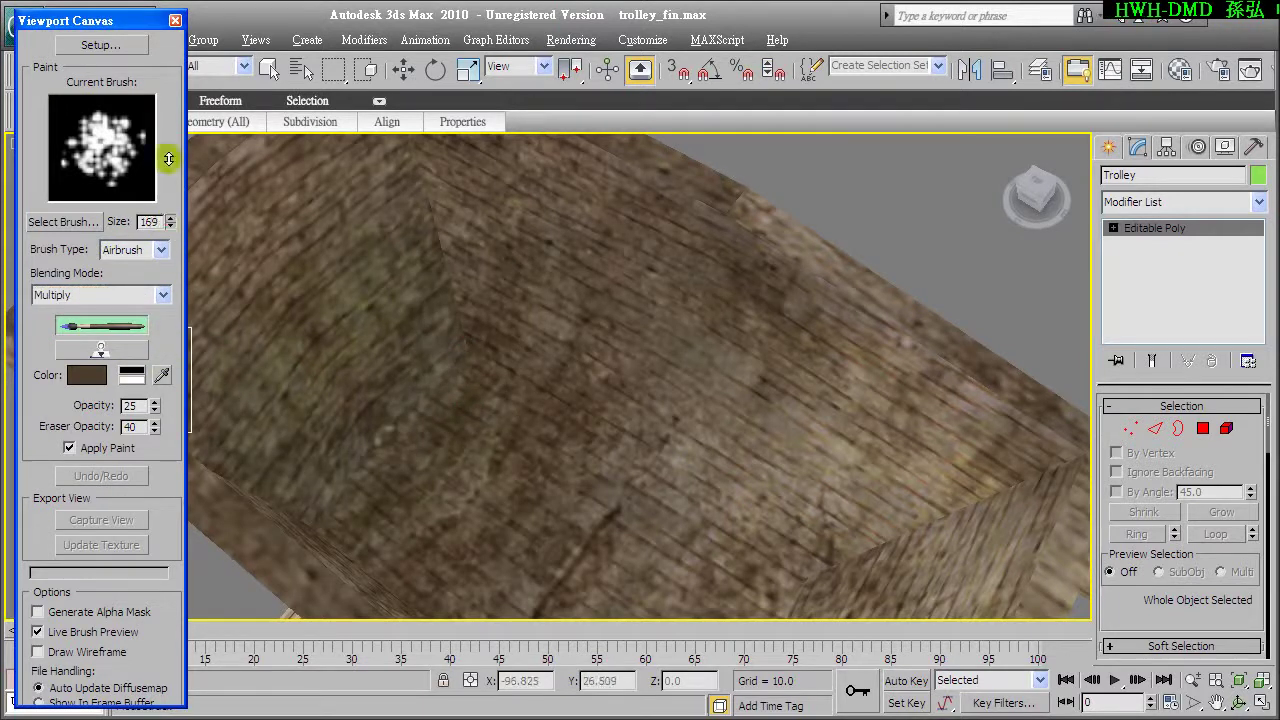
pyautogui.moveTo(100, 20); pyautogui.dragTo(643, 12)
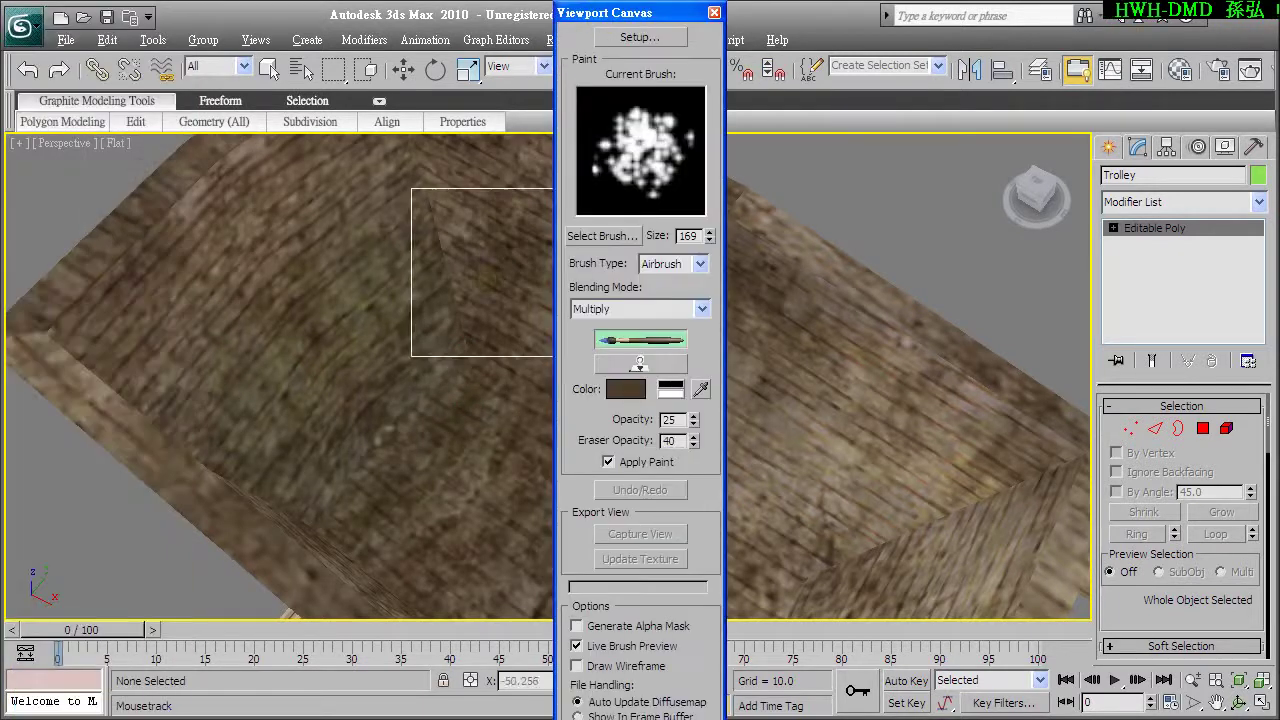
# Step: Airbrush a dark stain on the trolley floor, then undo the heavy blotches
pyautogui.moveTo(445, 340); pyautogui.dragTo(445, 315)
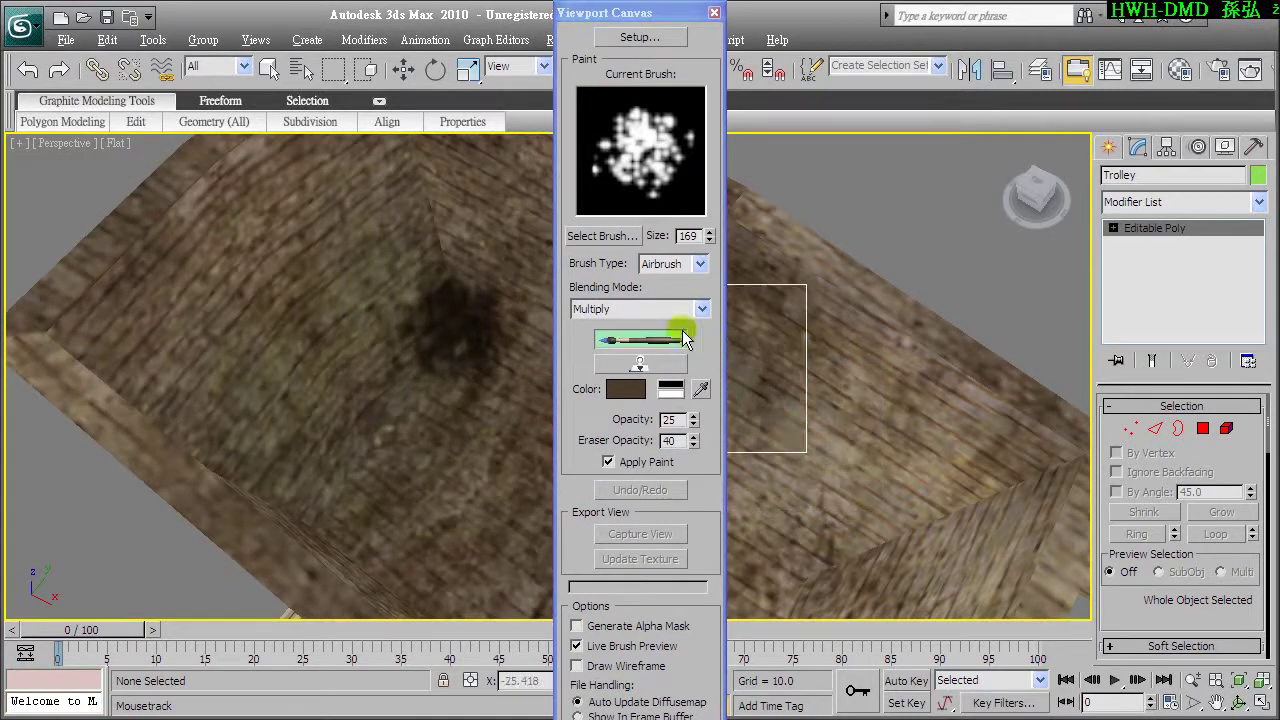
pyautogui.click(644, 344)
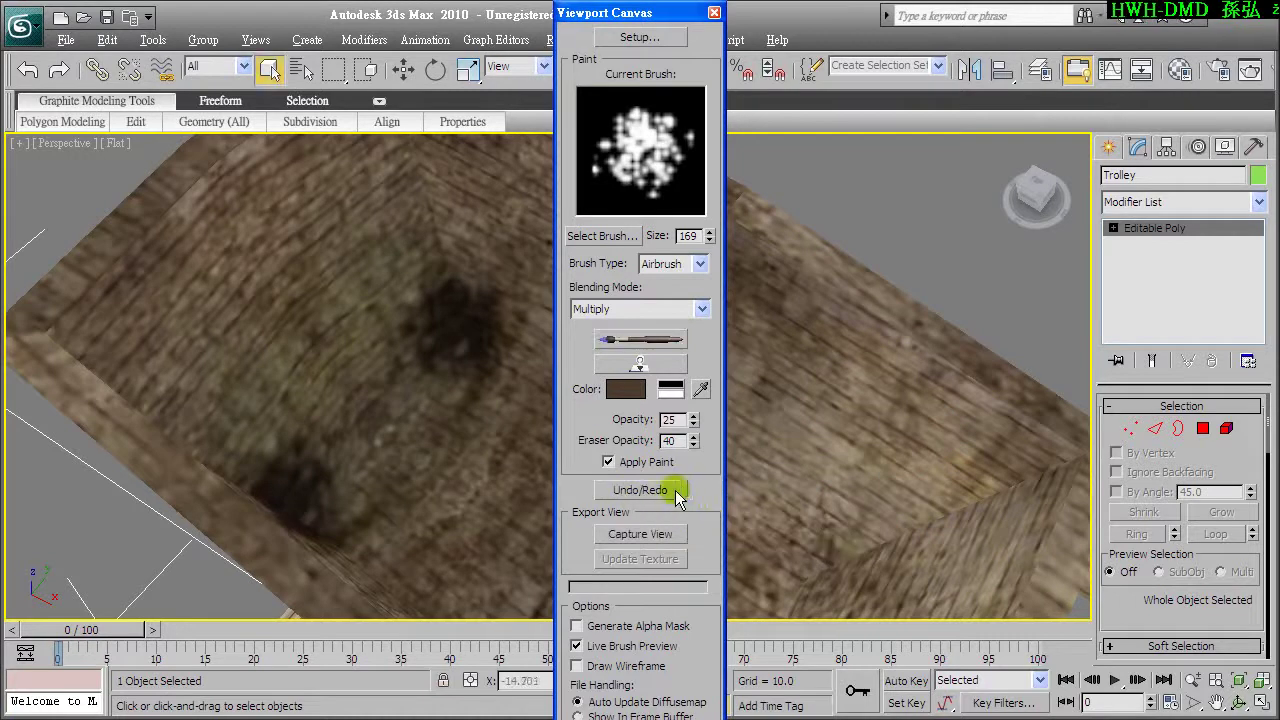
pyautogui.click(677, 497)
# Step: Lower opacity to 10, enlarge the brush to 191, and airbrush faint brown stains in the bed
pyautogui.click(660, 340)
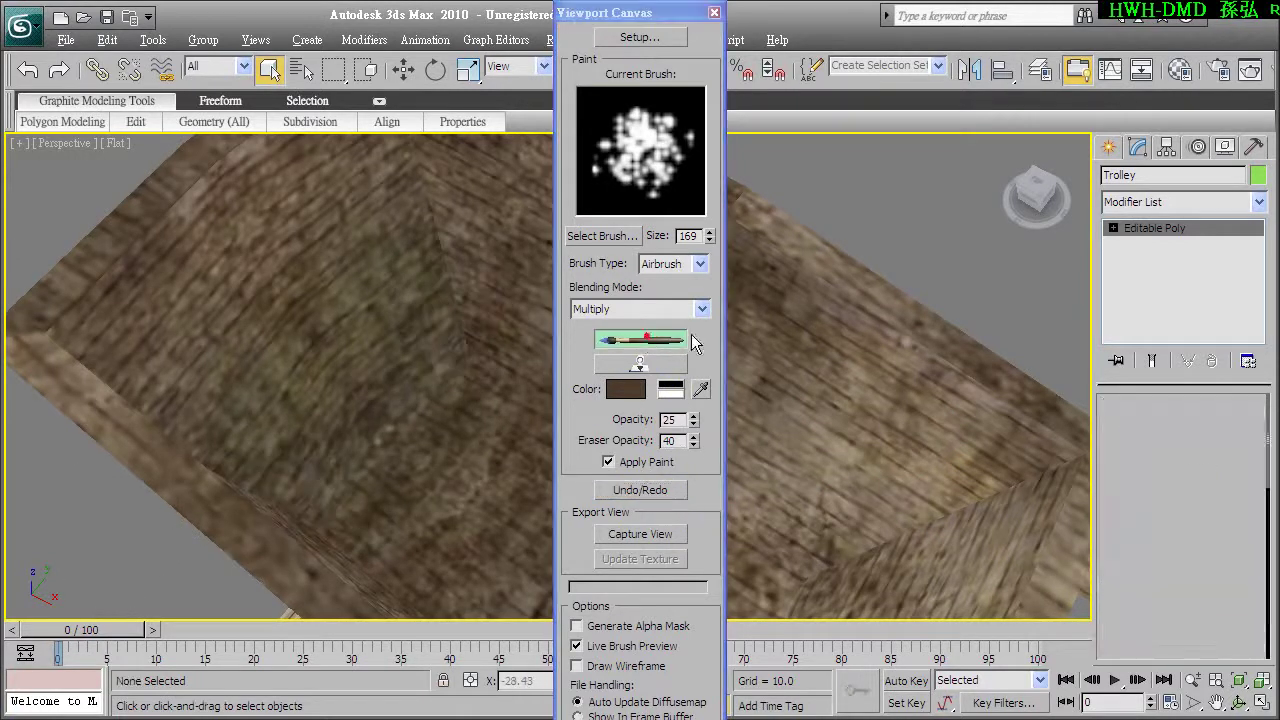
pyautogui.moveTo(693, 423); pyautogui.dragTo(692, 436)
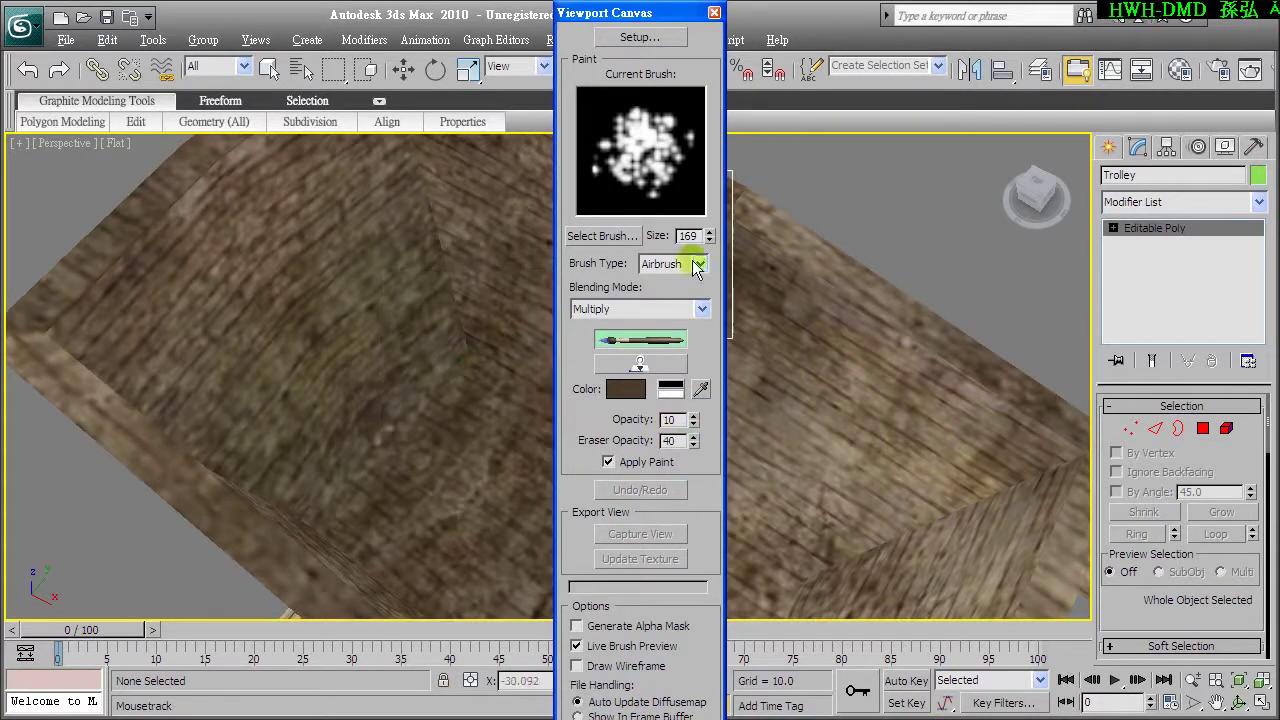
pyautogui.moveTo(711, 240); pyautogui.dragTo(711, 228)
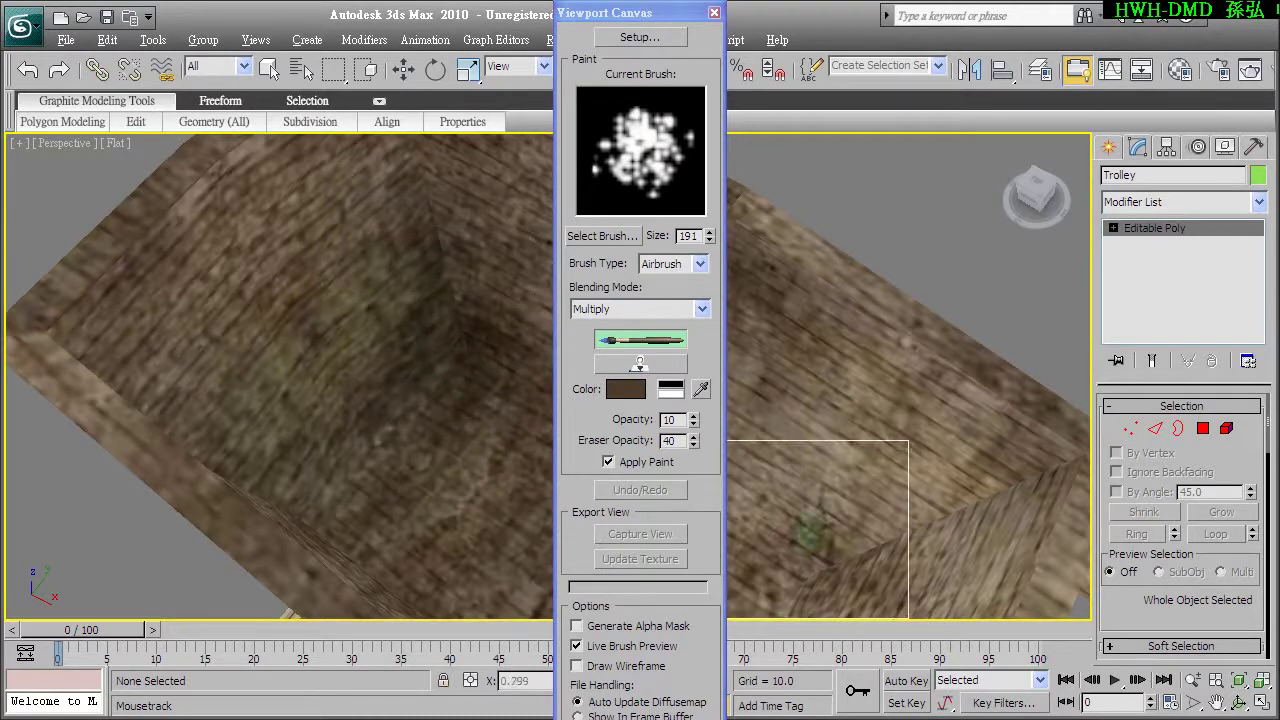
pyautogui.click(628, 461)
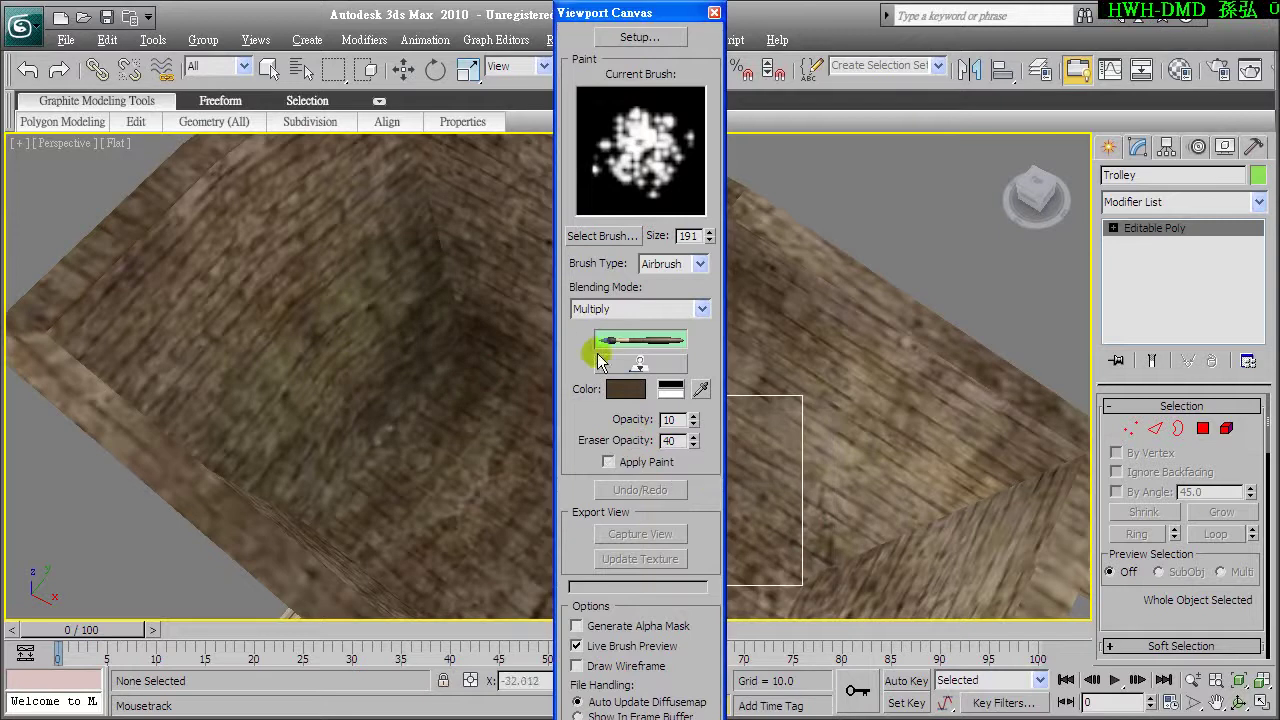
# Step: Move the canvas panel left, toggle Draw Wireframe on and off, and orbit to view the stained bed and a handle
pyautogui.click(608, 461)
pyautogui.moveTo(638, 13); pyautogui.dragTo(233, 10)
pyautogui.click(169, 662)
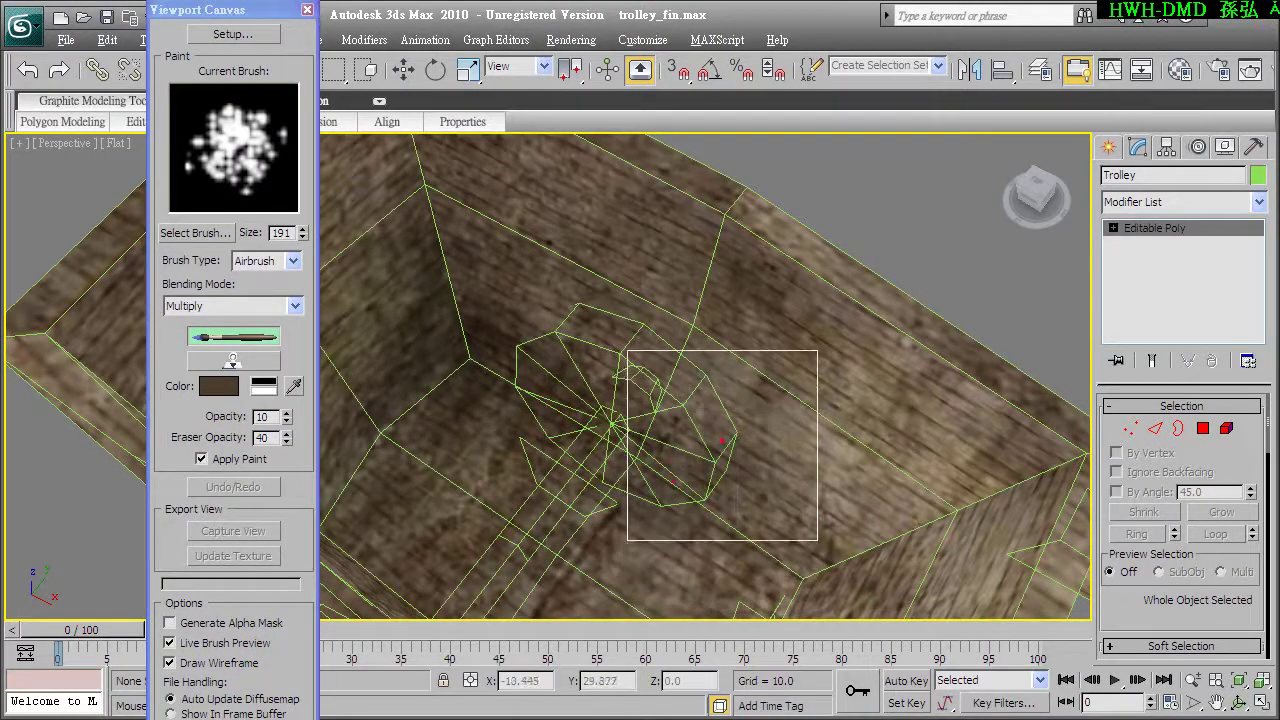
pyautogui.click(218, 338)
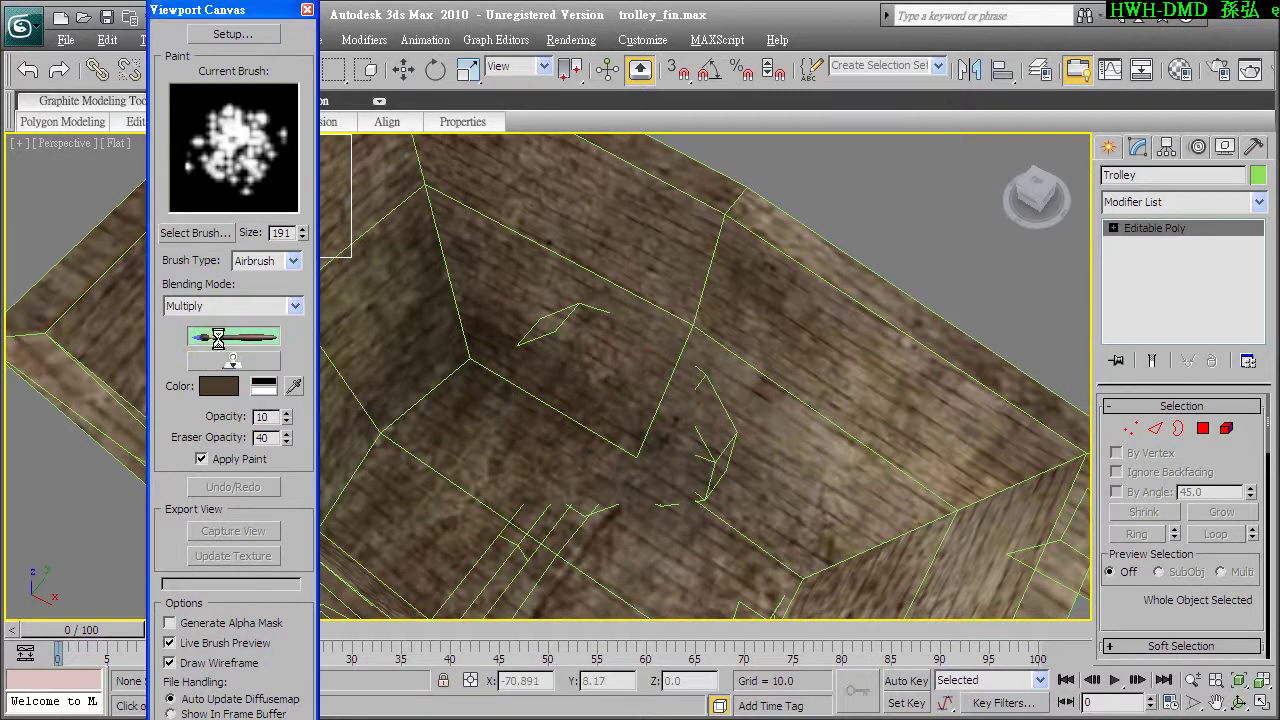
pyautogui.click(205, 663)
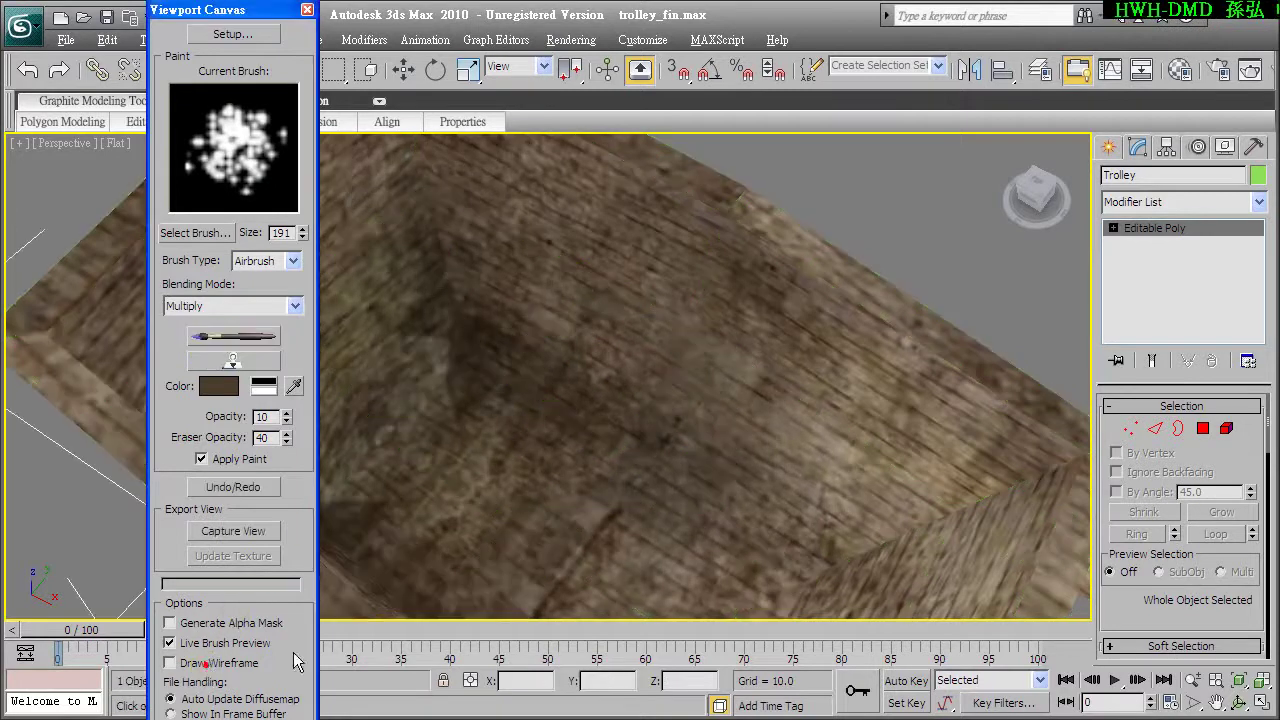
pyautogui.moveTo(672, 434)
pyautogui.keyDown('alt'); pyautogui.mouseDown(button='middle')
pyautogui.moveTo(666, 406)
pyautogui.moveTo(563, 405)
pyautogui.moveTo(526, 386)
pyautogui.moveTo(601, 377)
pyautogui.mouseUp(button='middle'); pyautogui.keyUp('alt')
pyautogui.moveTo(505, 395)
pyautogui.keyDown('alt'); pyautogui.mouseDown(button='middle')
pyautogui.moveTo(837, 451)
pyautogui.moveTo(900, 477)
pyautogui.moveTo(752, 358)
pyautogui.moveTo(671, 463)
pyautogui.moveTo(595, 477)
pyautogui.mouseUp(button='middle'); pyautogui.keyUp('alt')
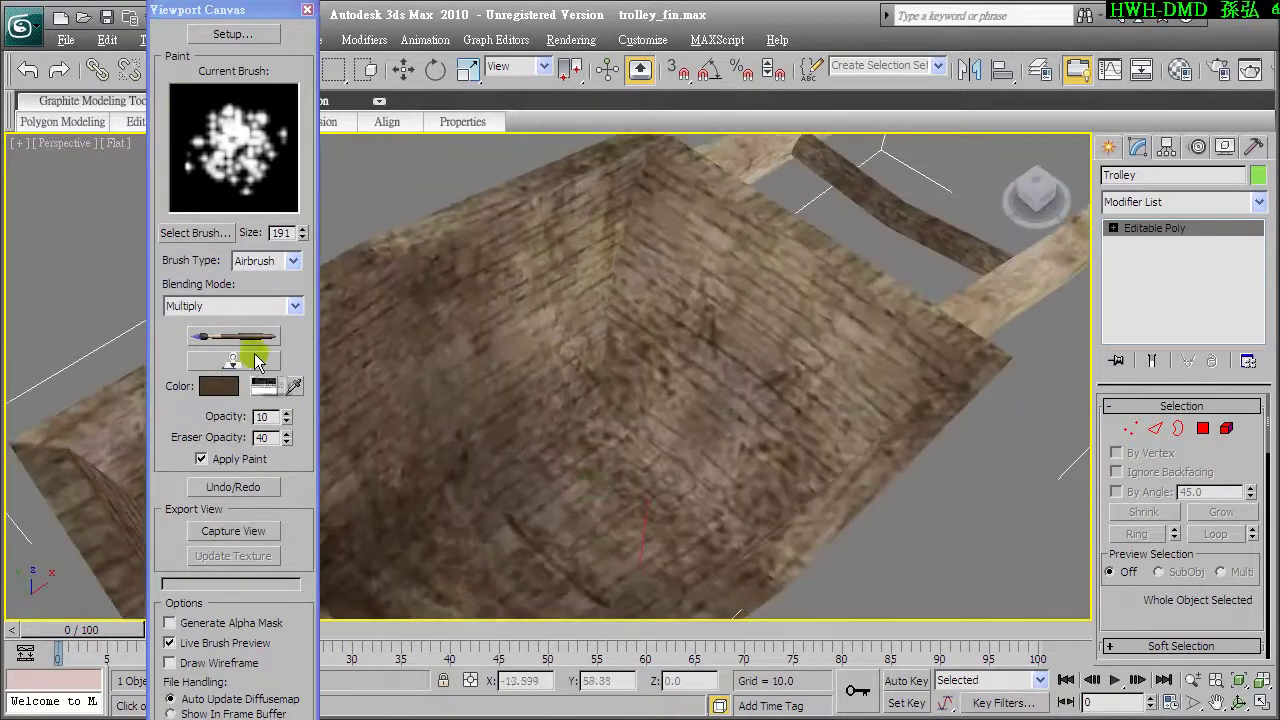
# Step: Reframe the trolley slightly and show the Create panel's Standard Primitives
pyautogui.moveTo(600, 423)
pyautogui.keyDown('alt'); pyautogui.mouseDown(button='middle')
pyautogui.moveTo(674, 443)
pyautogui.moveTo(607, 427)
pyautogui.mouseUp(button='middle'); pyautogui.keyUp('alt')
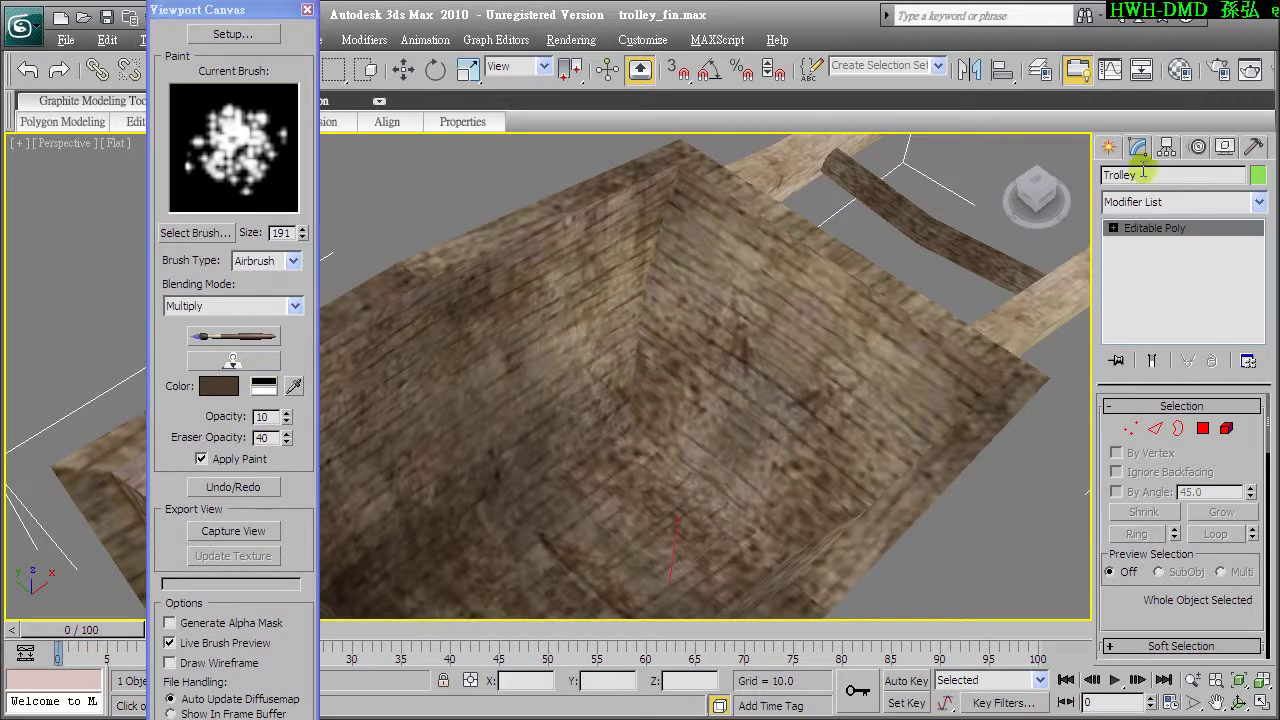
pyautogui.click(1108, 147)
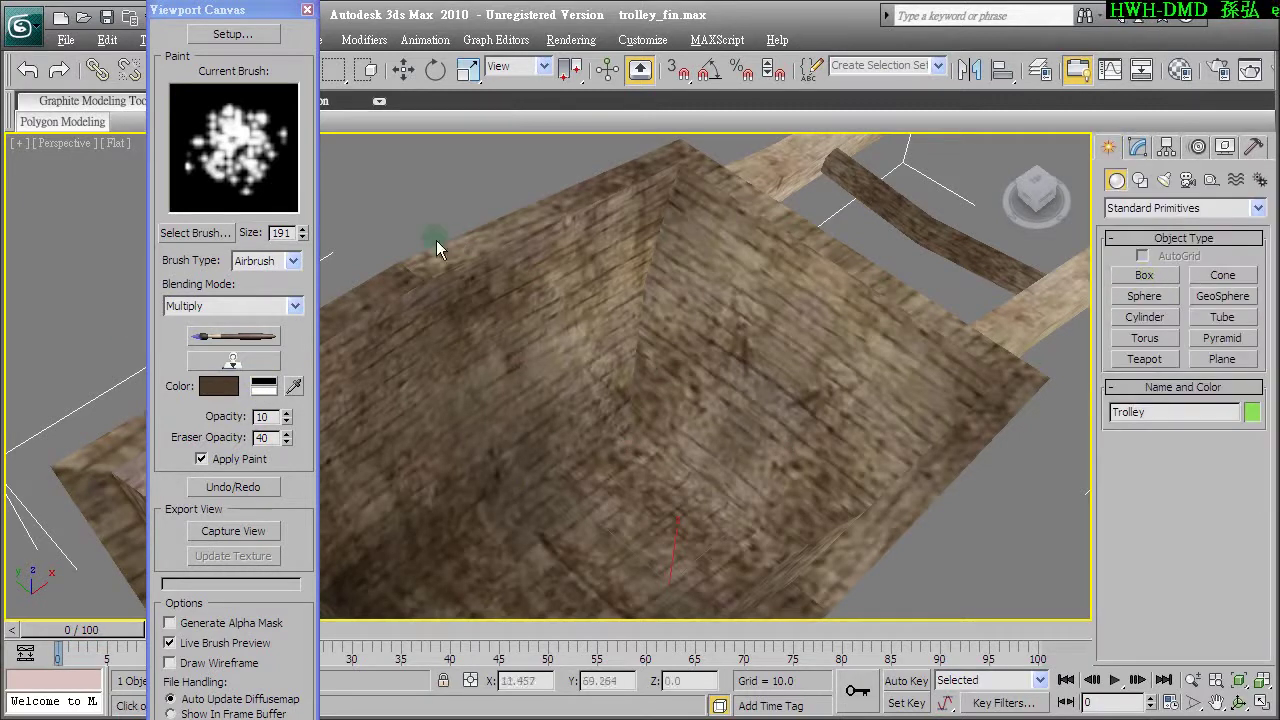
# Step: Drag GRYDIRT1.JPG from the Asset Browser's maps\Ground folder onto the viewport as its background
pyautogui.click(1250, 147)
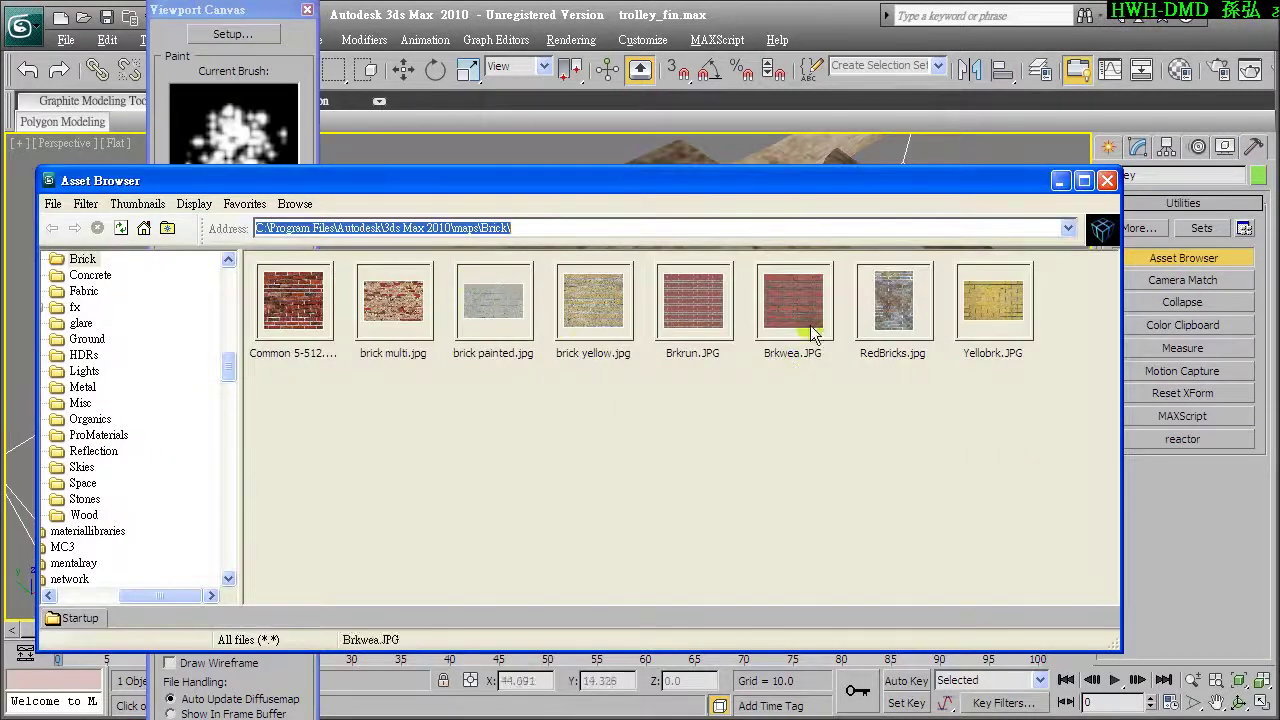
pyautogui.click(97, 340)
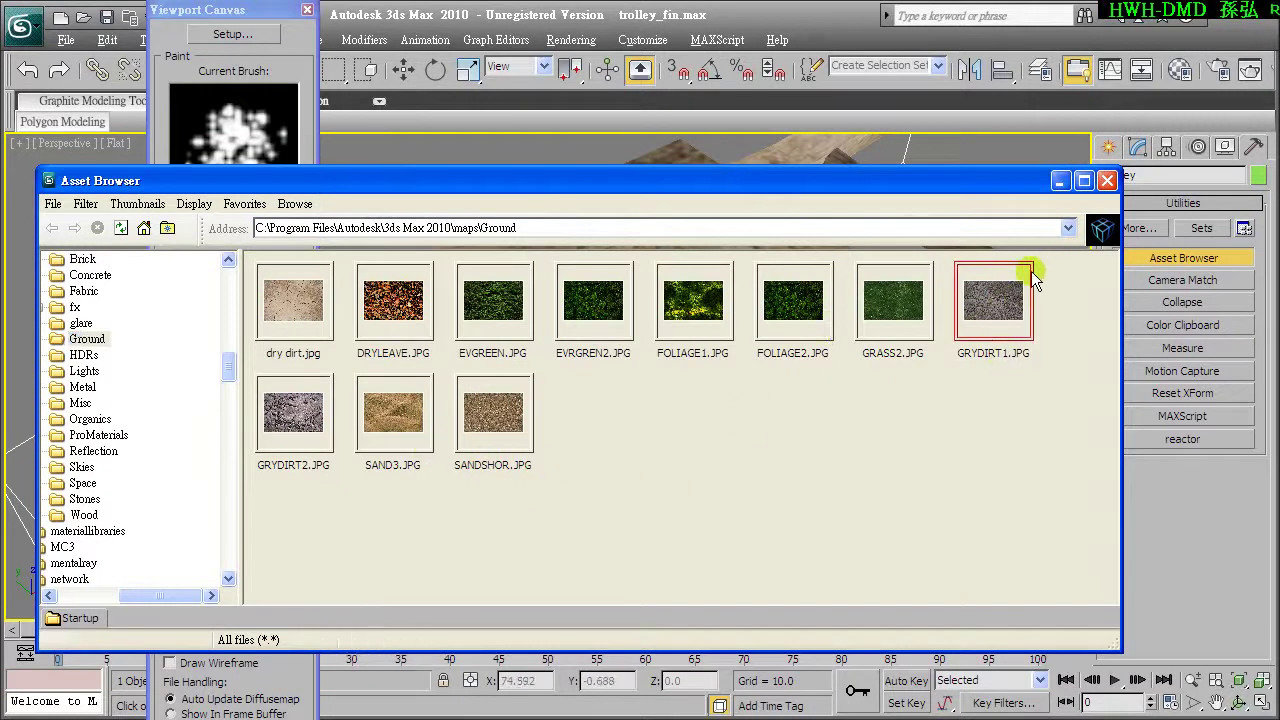
pyautogui.moveTo(995, 308); pyautogui.dragTo(865, 178)
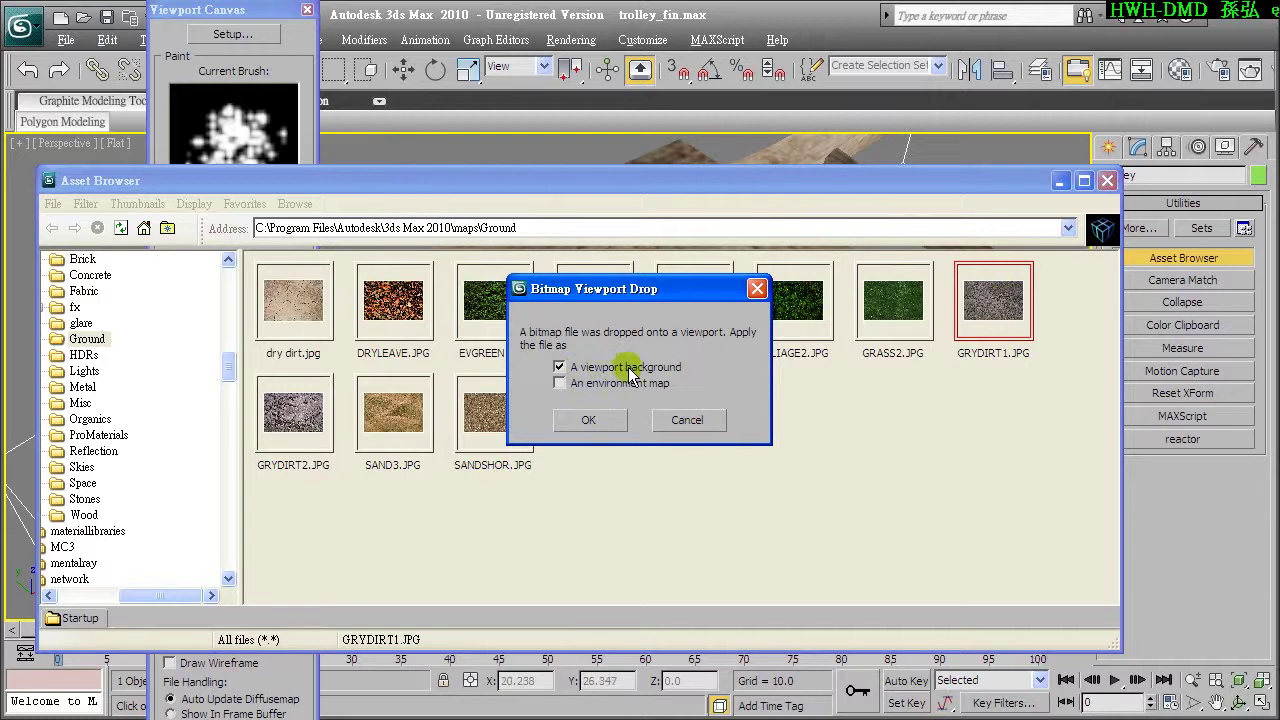
pyautogui.click(595, 420)
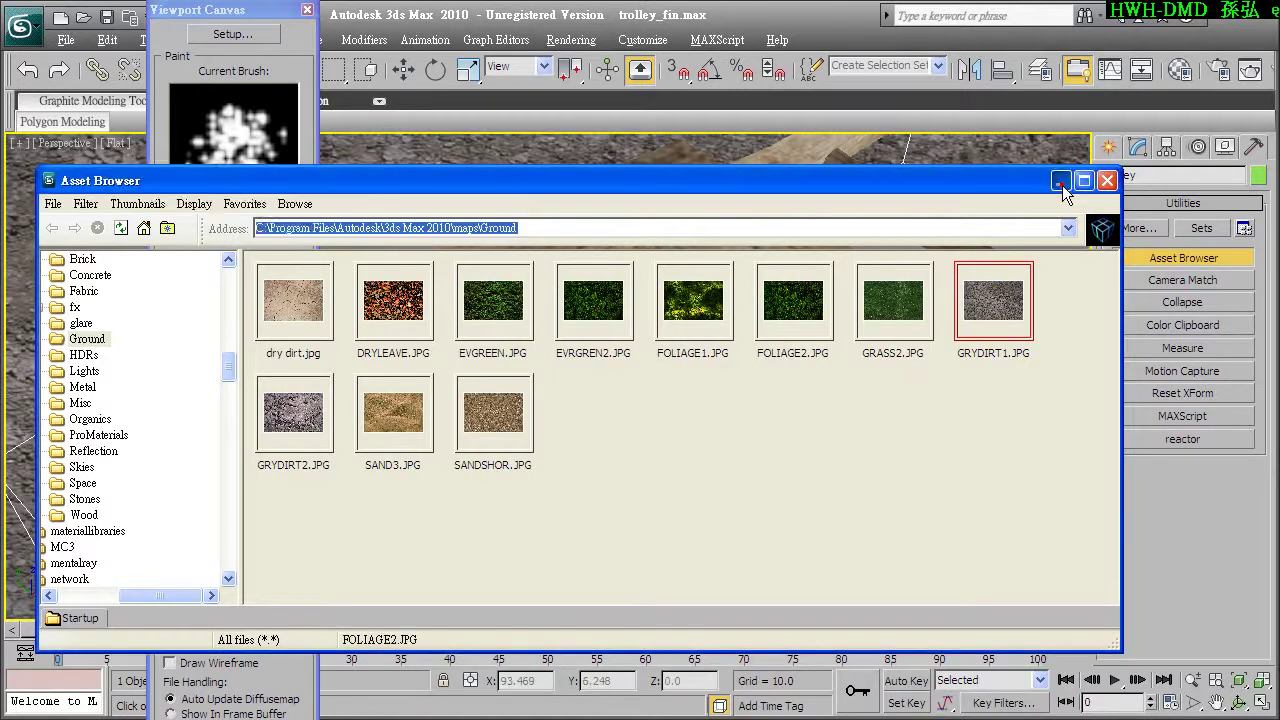
pyautogui.click(1060, 181)
# Step: Orbit to look straight into the trolley box and switch the canvas brush from Paint to Erase
pyautogui.moveTo(550, 467)
pyautogui.keyDown('alt'); pyautogui.mouseDown(button='middle')
pyautogui.moveTo(616, 527)
pyautogui.moveTo(640, 515)
pyautogui.mouseUp(button='middle'); pyautogui.keyUp('alt')
pyautogui.click(204, 364)
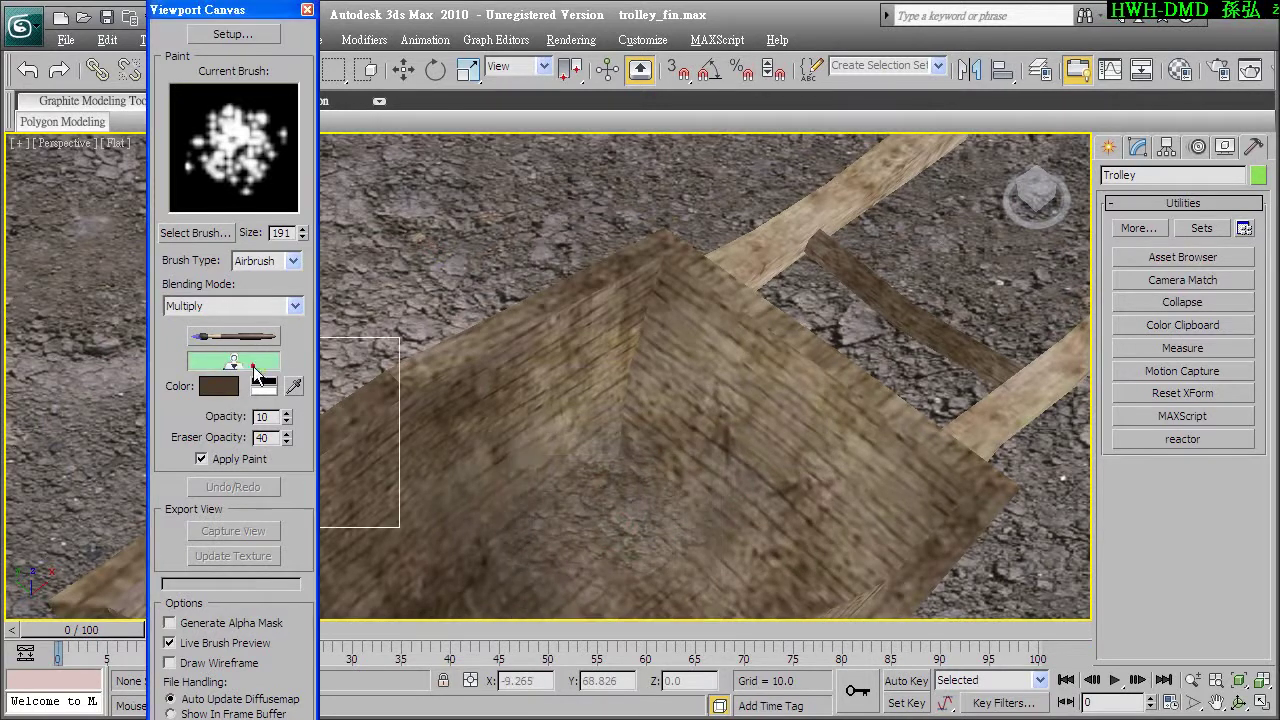
pyautogui.moveTo(651, 466)
pyautogui.keyDown('alt'); pyautogui.mouseDown(button='middle')
pyautogui.moveTo(663, 314)
pyautogui.moveTo(657, 437)
pyautogui.moveTo(667, 398)
pyautogui.moveTo(777, 380)
pyautogui.moveTo(774, 404)
pyautogui.mouseUp(button='middle'); pyautogui.keyUp('alt')
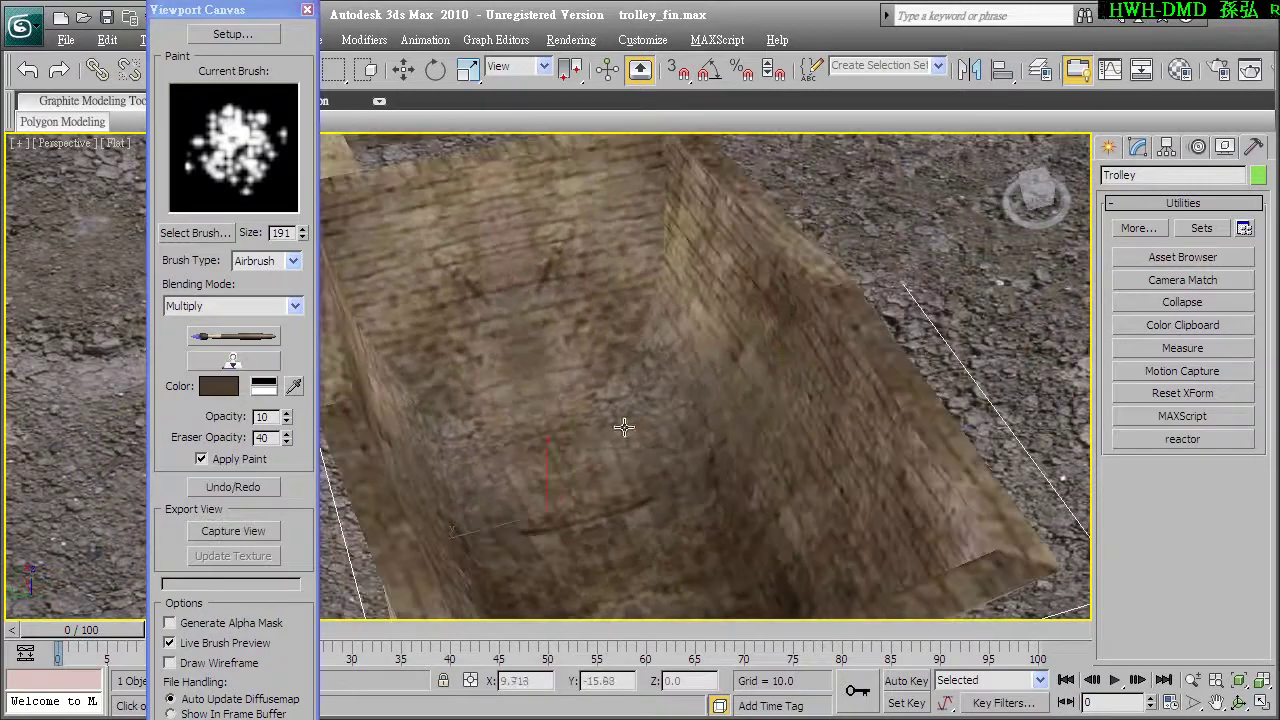
pyautogui.keyDown('alt'); pyautogui.moveTo(575, 425); pyautogui.dragTo(585, 418, button='middle'); pyautogui.keyUp('alt')
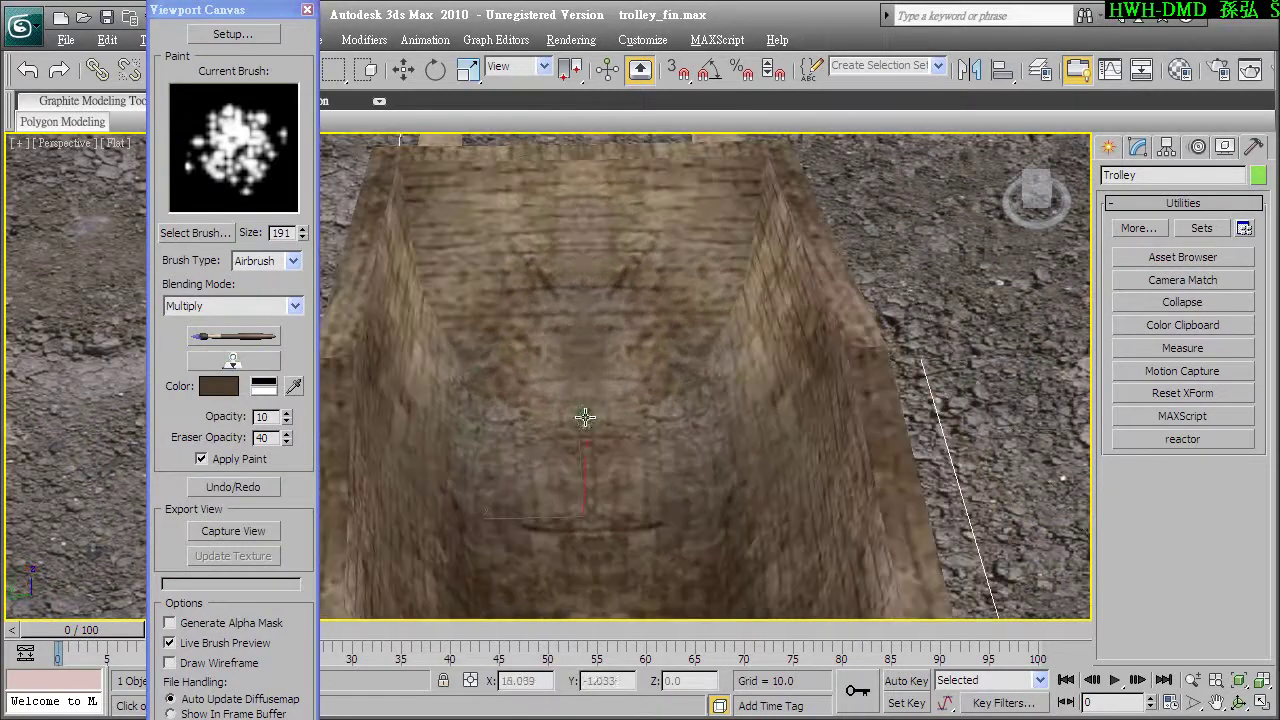
pyautogui.click(258, 366)
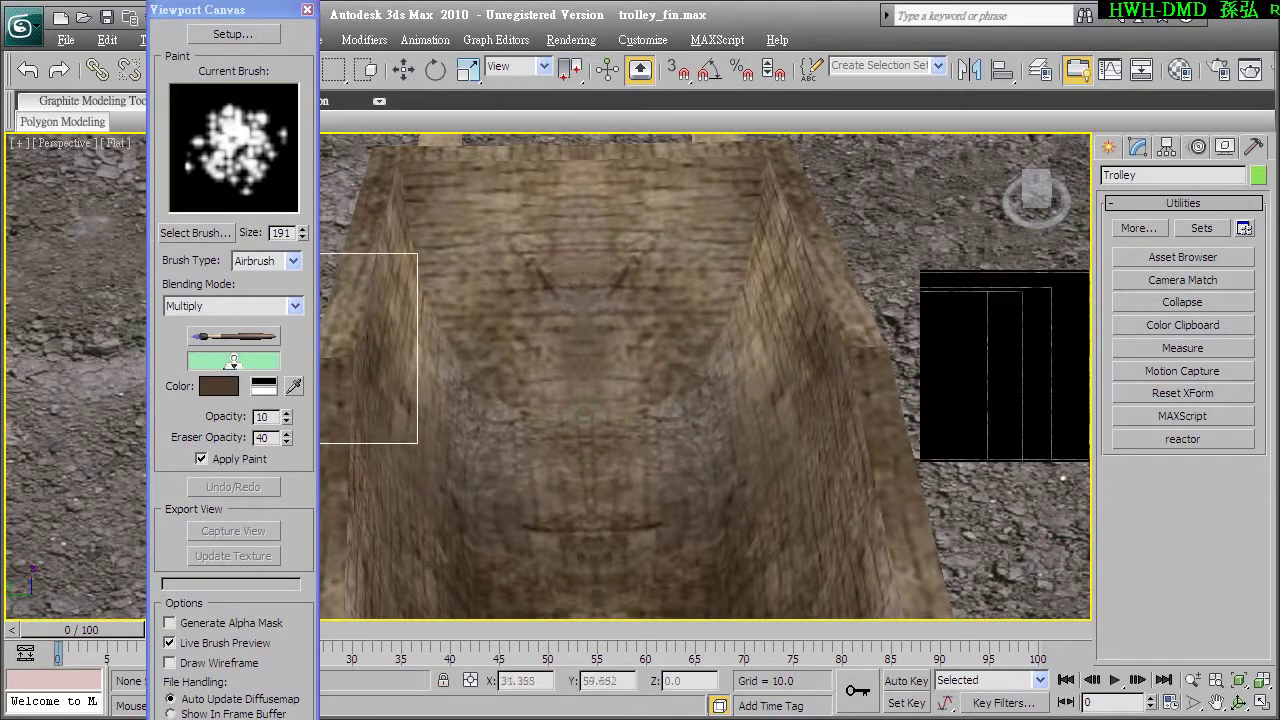
pyautogui.moveTo(270, 14); pyautogui.dragTo(772, 42)
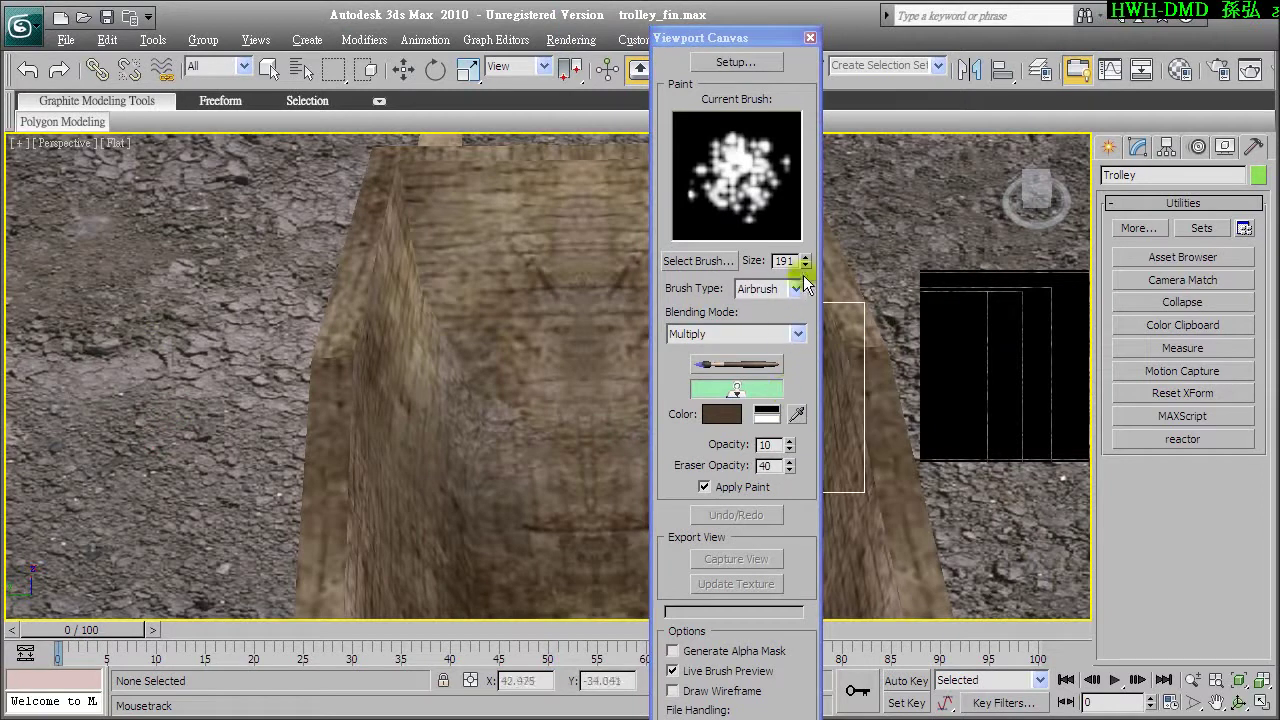
# Step: Shrink the Viewport Canvas brush to size 161 and orbit down into the bucket
pyautogui.moveTo(806, 263); pyautogui.dragTo(806, 290)
pyautogui.moveTo(760, 38)
pyautogui.mouseDown()
pyautogui.moveTo(665, 14)
pyautogui.moveTo(152, 0)
pyautogui.mouseUp()
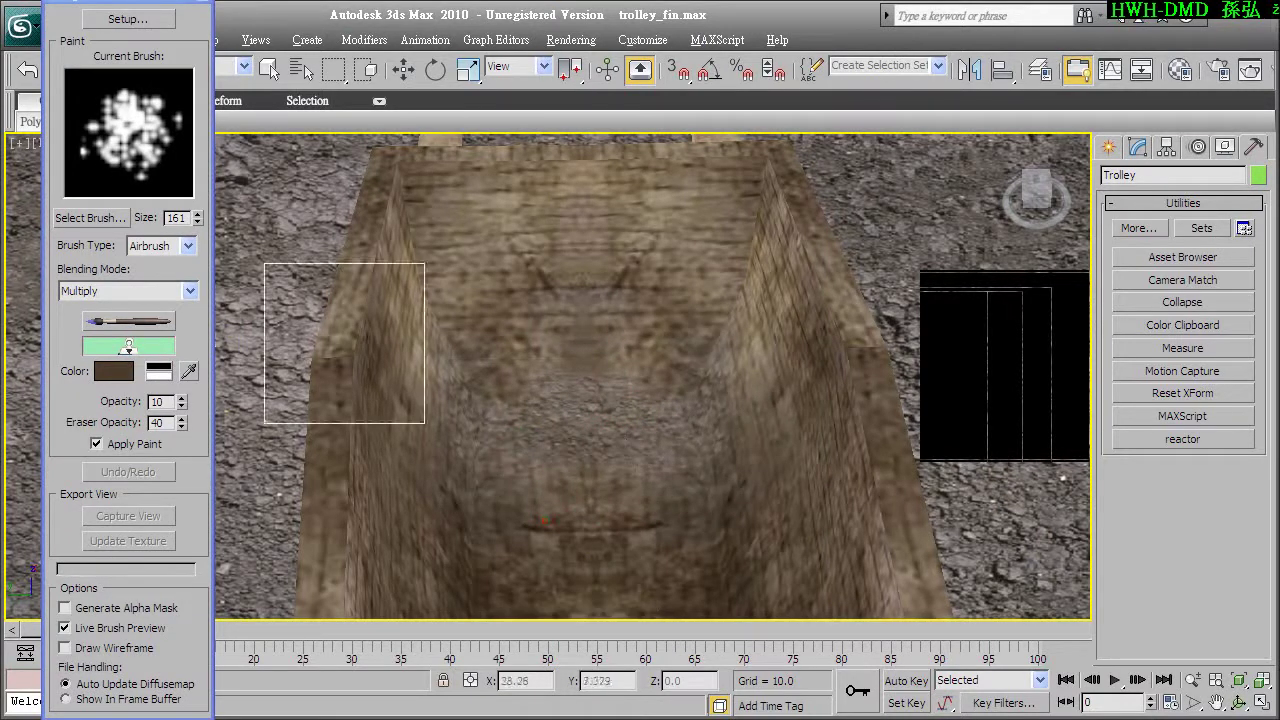
pyautogui.moveTo(686, 373)
pyautogui.keyDown('alt'); pyautogui.mouseDown(button='middle')
pyautogui.moveTo(623, 406)
pyautogui.moveTo(597, 352)
pyautogui.mouseUp(button='middle'); pyautogui.keyUp('alt')
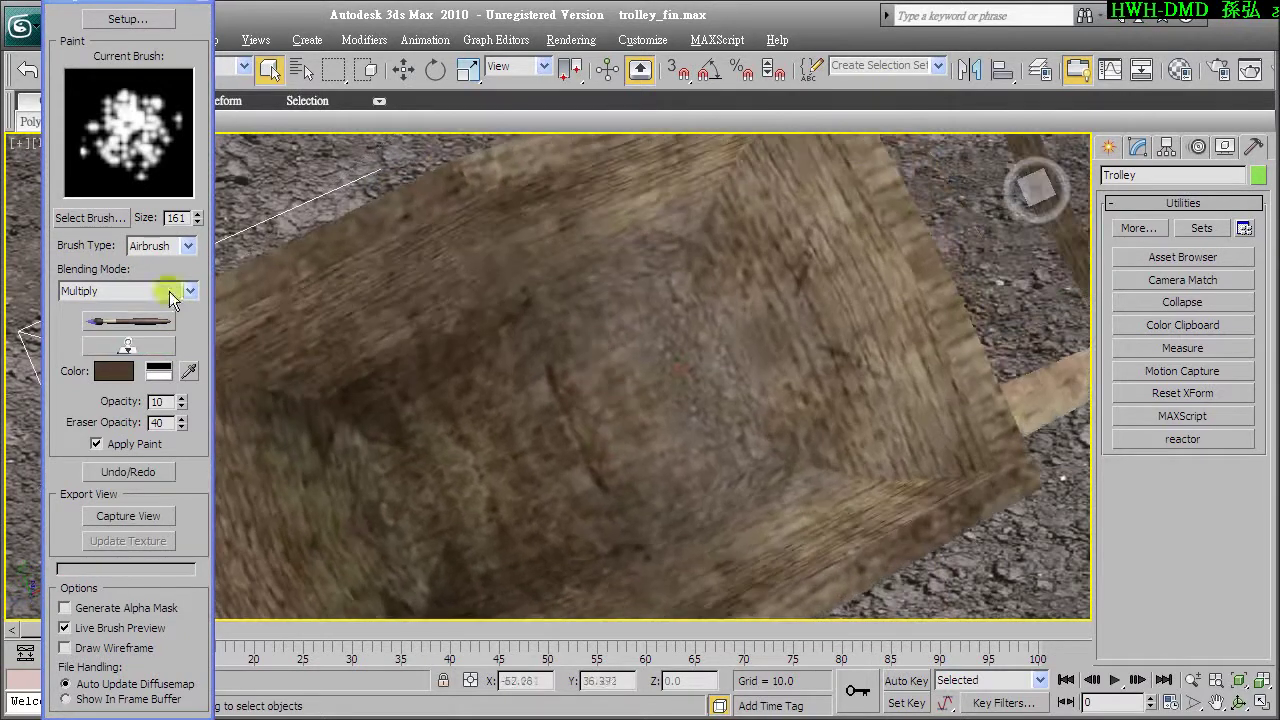
pyautogui.scroll(-3, 623, 437)
pyautogui.moveTo(623, 437)
pyautogui.keyDown('alt'); pyautogui.mouseDown(button='middle')
pyautogui.moveTo(614, 460)
pyautogui.moveTo(610, 450)
pyautogui.mouseUp(button='middle'); pyautogui.keyUp('alt')
# Step: Erase some dark dirt strokes in the bucket with the Eraser, then orbit to a side view
pyautogui.click(112, 343)
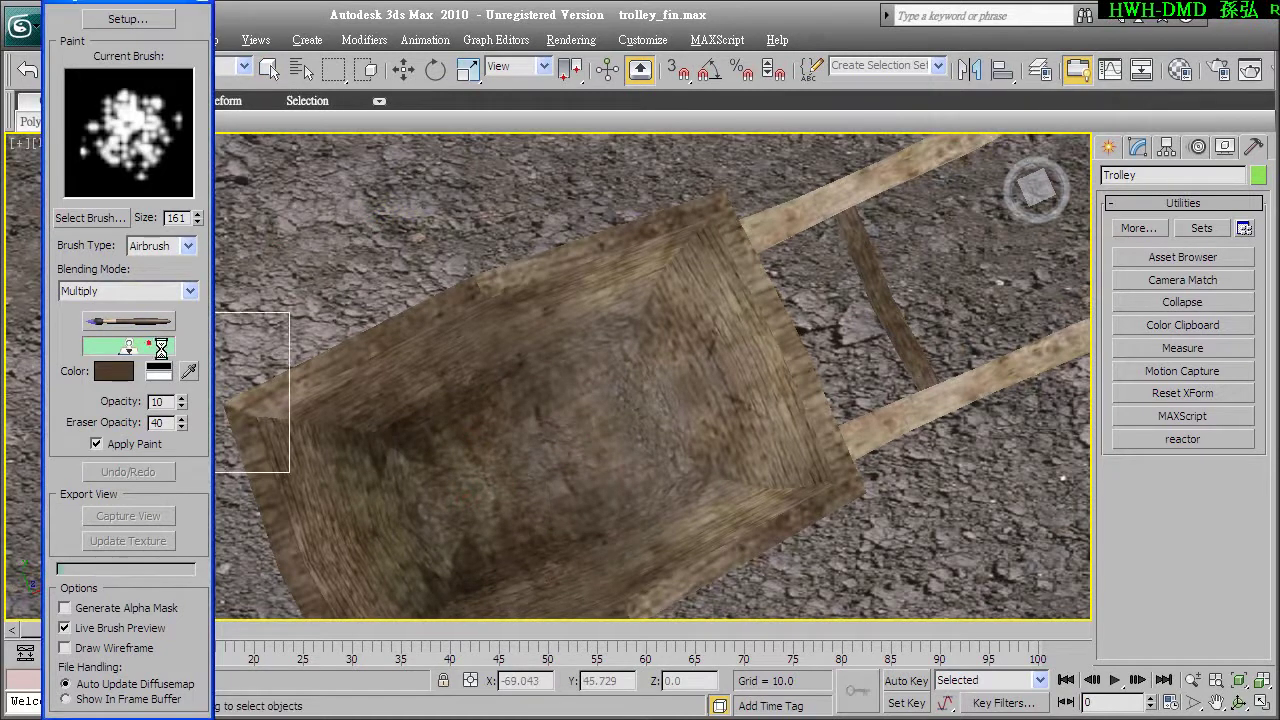
pyautogui.rightClick(672, 454)
pyautogui.moveTo(672, 454)
pyautogui.keyDown('alt'); pyautogui.mouseDown(button='middle')
pyautogui.moveTo(640, 430)
pyautogui.moveTo(591, 443)
pyautogui.moveTo(506, 423)
pyautogui.moveTo(438, 431)
pyautogui.moveTo(563, 414)
pyautogui.moveTo(529, 449)
pyautogui.moveTo(723, 403)
pyautogui.moveTo(786, 417)
pyautogui.moveTo(740, 410)
pyautogui.moveTo(674, 429)
pyautogui.moveTo(657, 417)
pyautogui.moveTo(651, 371)
pyautogui.moveTo(666, 378)
pyautogui.moveTo(646, 300)
pyautogui.moveTo(640, 349)
pyautogui.moveTo(678, 349)
pyautogui.moveTo(826, 428)
pyautogui.mouseUp(button='middle'); pyautogui.keyUp('alt')
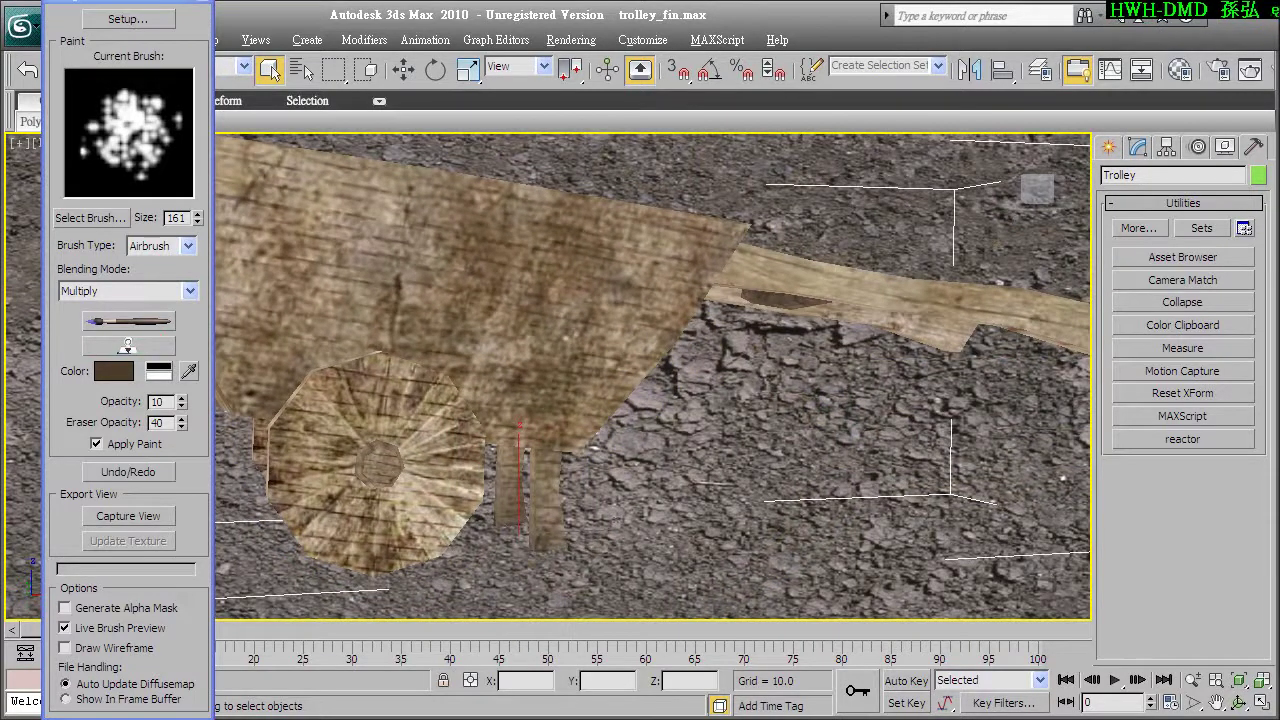
# Step: Drop GRASS2.JPG from the Asset Browser's Ground folder into the viewport as background and environment map
pyautogui.click(1182, 257)
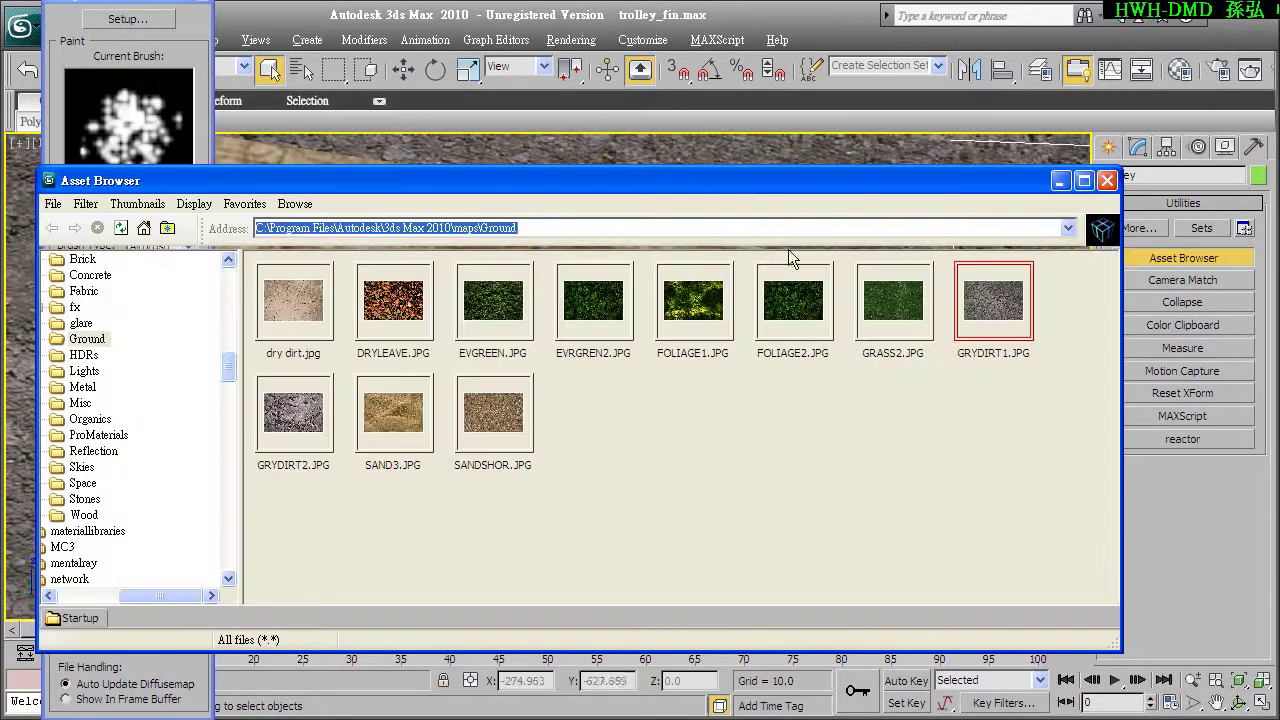
pyautogui.click(420, 428)
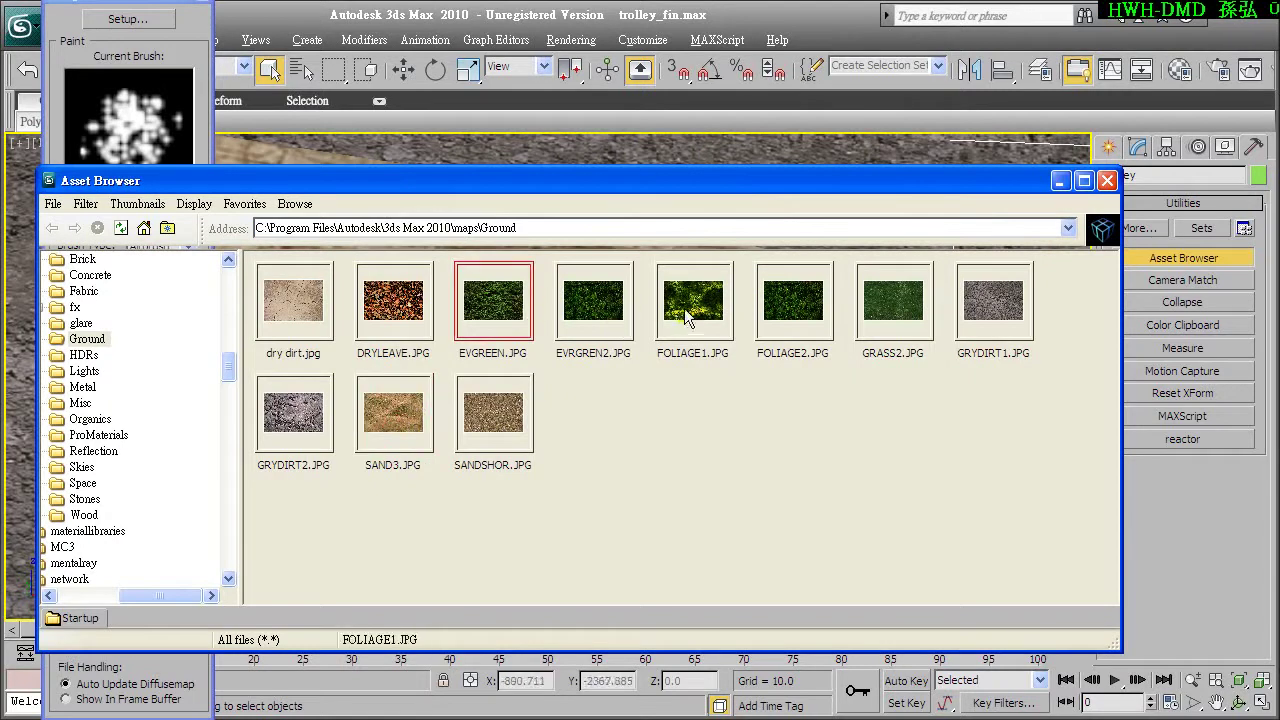
pyautogui.moveTo(781, 151); pyautogui.dragTo(781, 151)
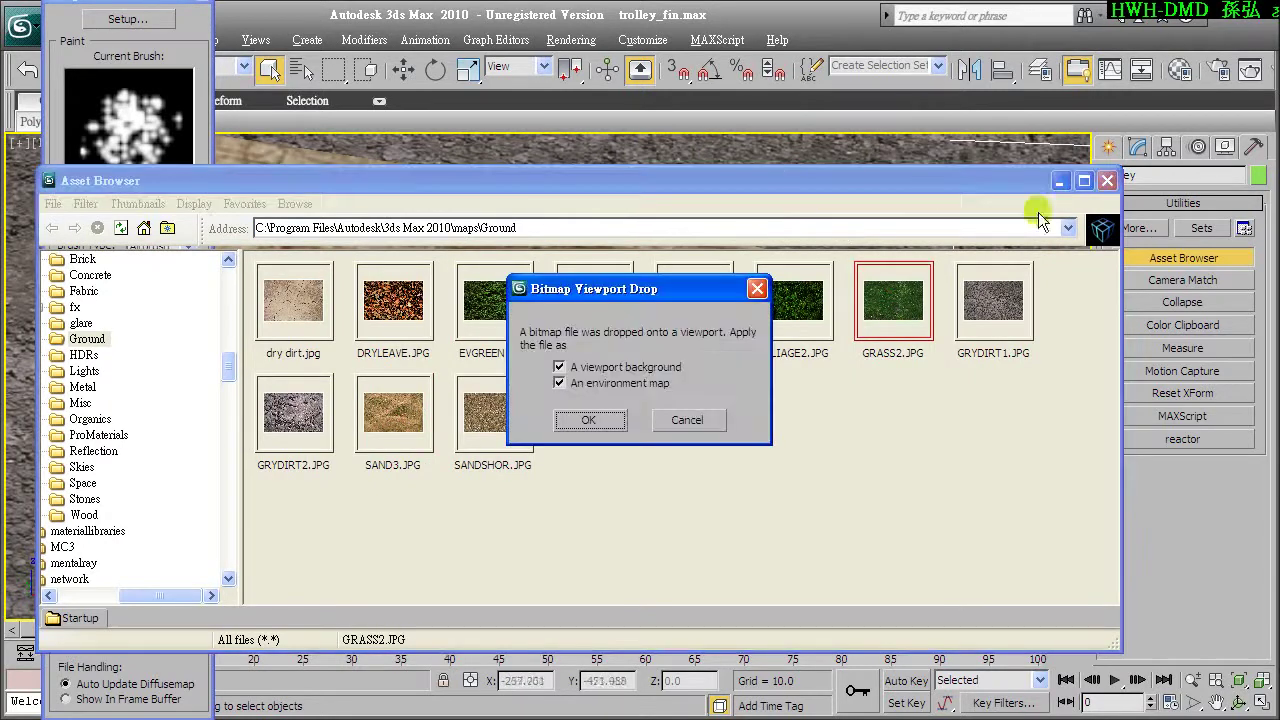
pyautogui.click(585, 419)
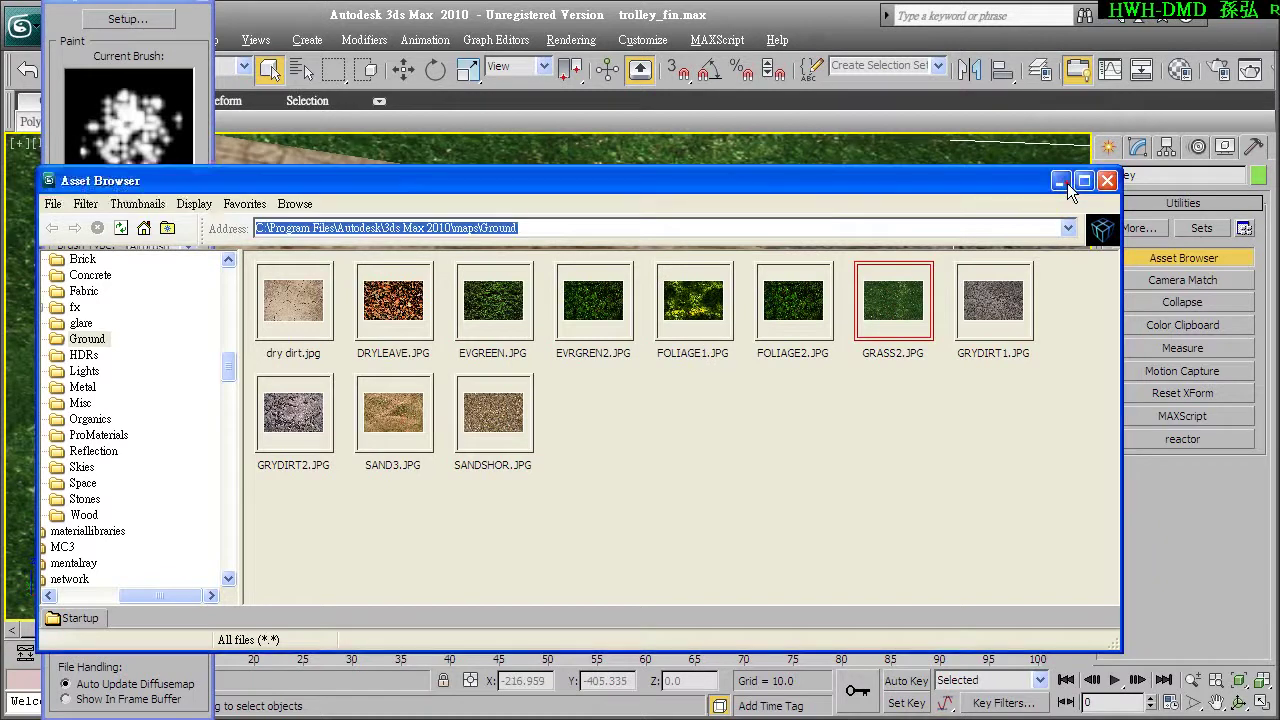
pyautogui.click(1107, 180)
pyautogui.scroll(5, 781, 376)
pyautogui.moveTo(704, 343)
pyautogui.mouseDown(button='middle')
pyautogui.moveTo(669, 404)
pyautogui.moveTo(697, 337)
pyautogui.mouseUp(button='middle')
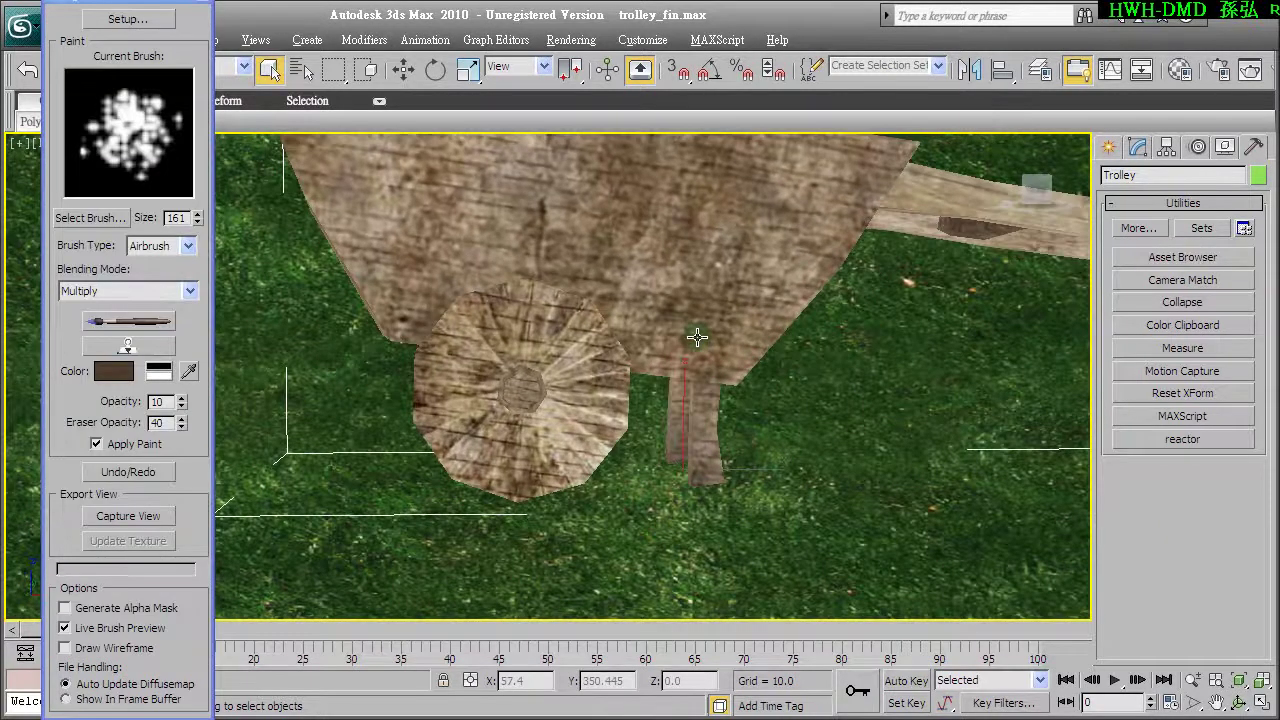
# Step: Airbrush darker shading along the wheel's lower edge, below the wheel and around the leg
pyautogui.click(124, 350)
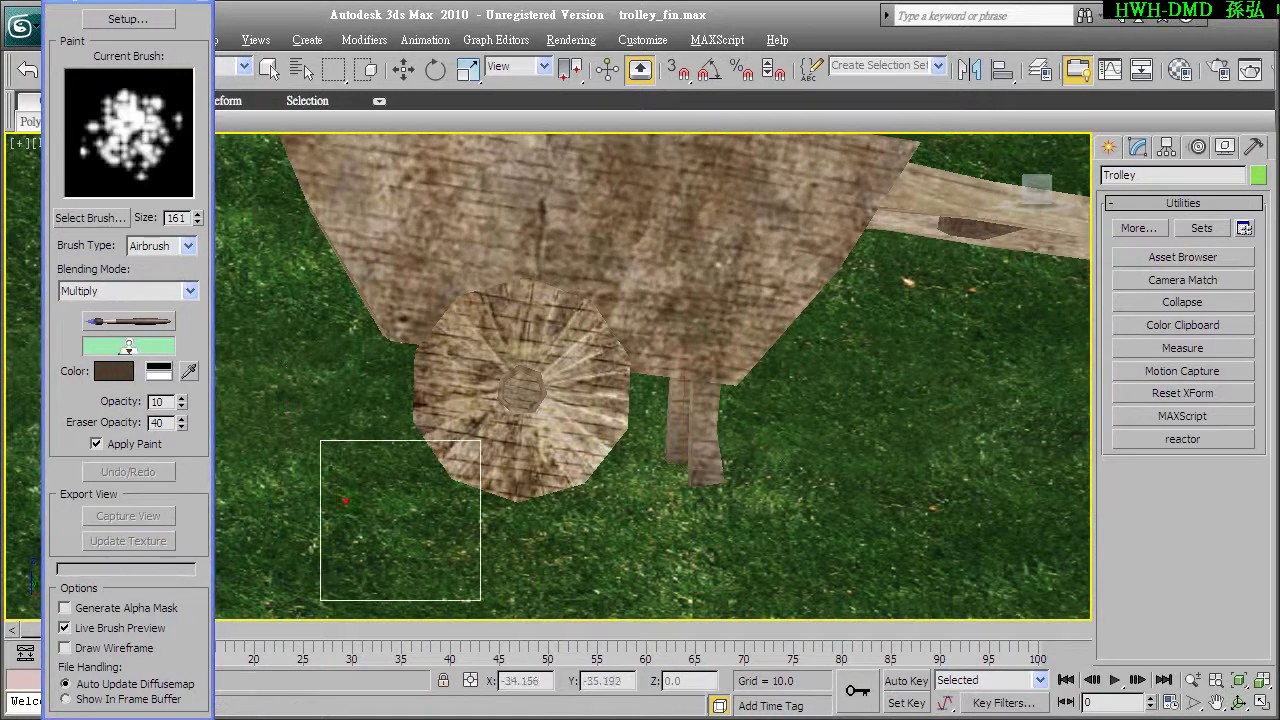
pyautogui.moveTo(487, 493)
pyautogui.mouseDown()
pyautogui.moveTo(705, 509)
pyautogui.moveTo(780, 500)
pyautogui.moveTo(809, 460)
pyautogui.mouseUp()
pyautogui.moveTo(852, 381); pyautogui.dragTo(866, 528)
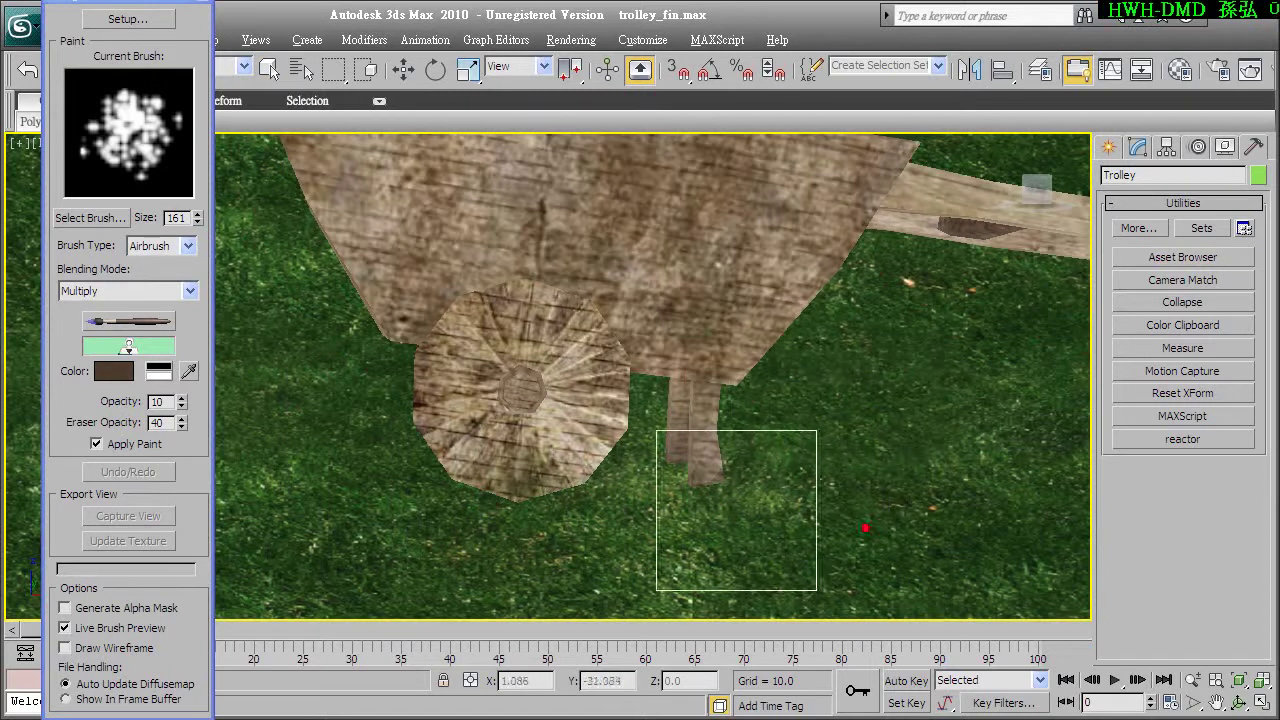
pyautogui.moveTo(736, 510); pyautogui.dragTo(849, 425)
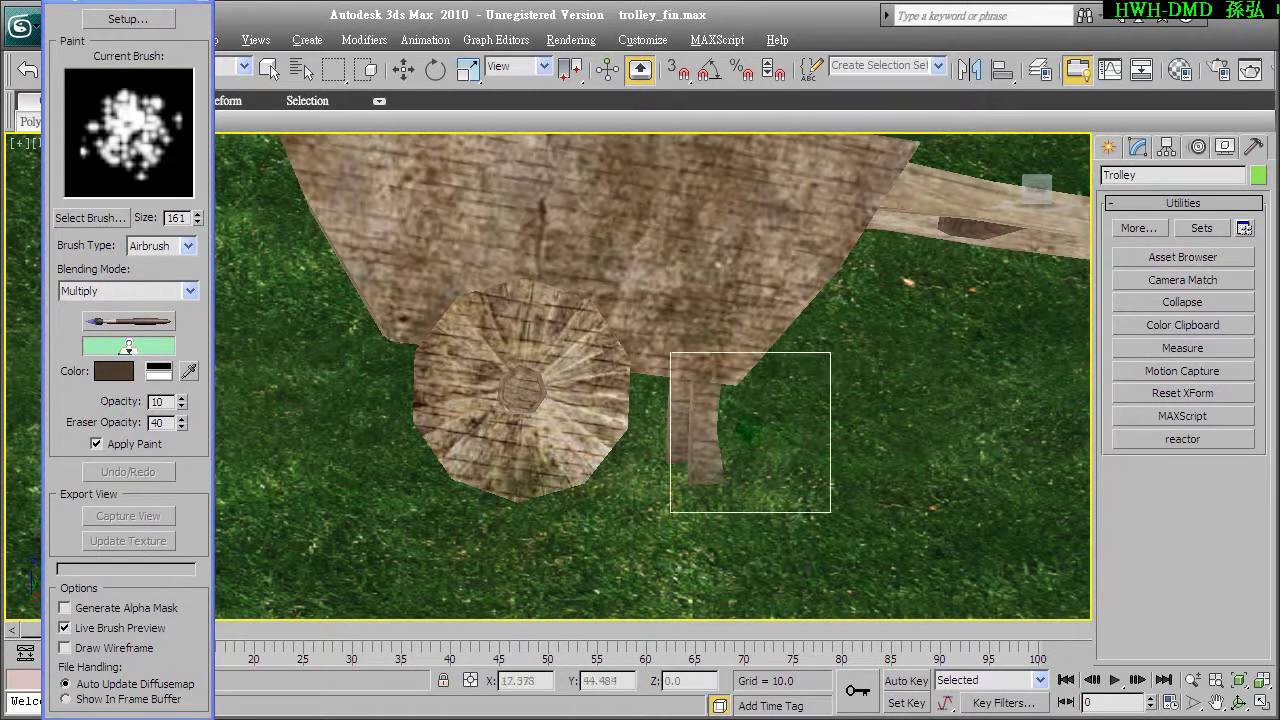
pyautogui.rightClick(380, 374)
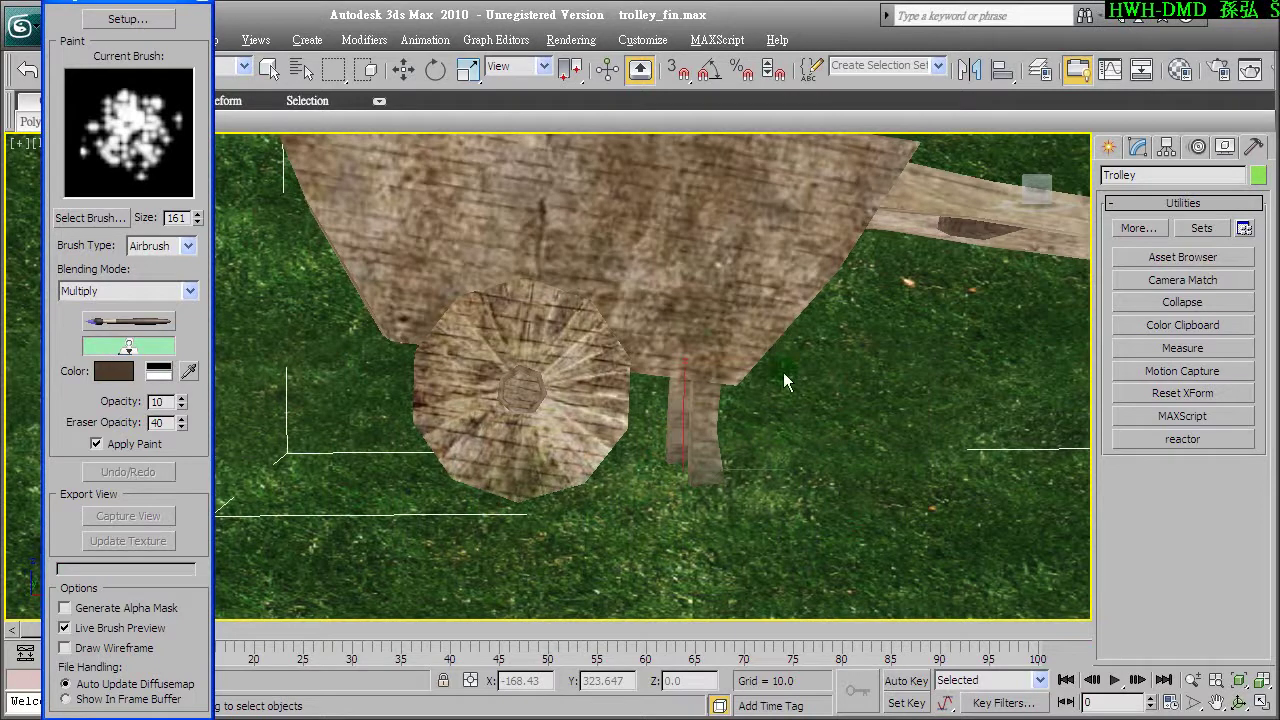
# Step: Orbit to a higher side-on view and reduce the brush size to 122
pyautogui.moveTo(775, 367)
pyautogui.keyDown('alt'); pyautogui.mouseDown(button='middle')
pyautogui.moveTo(1135, 368)
pyautogui.moveTo(1142, 327)
pyautogui.moveTo(1018, 381)
pyautogui.moveTo(1087, 394)
pyautogui.moveTo(942, 371)
pyautogui.moveTo(1010, 378)
pyautogui.mouseUp(button='middle'); pyautogui.keyUp('alt')
pyautogui.moveTo(866, 325)
pyautogui.keyDown('alt'); pyautogui.mouseDown(button='middle')
pyautogui.moveTo(903, 286)
pyautogui.moveTo(904, 264)
pyautogui.mouseUp(button='middle'); pyautogui.keyUp('alt')
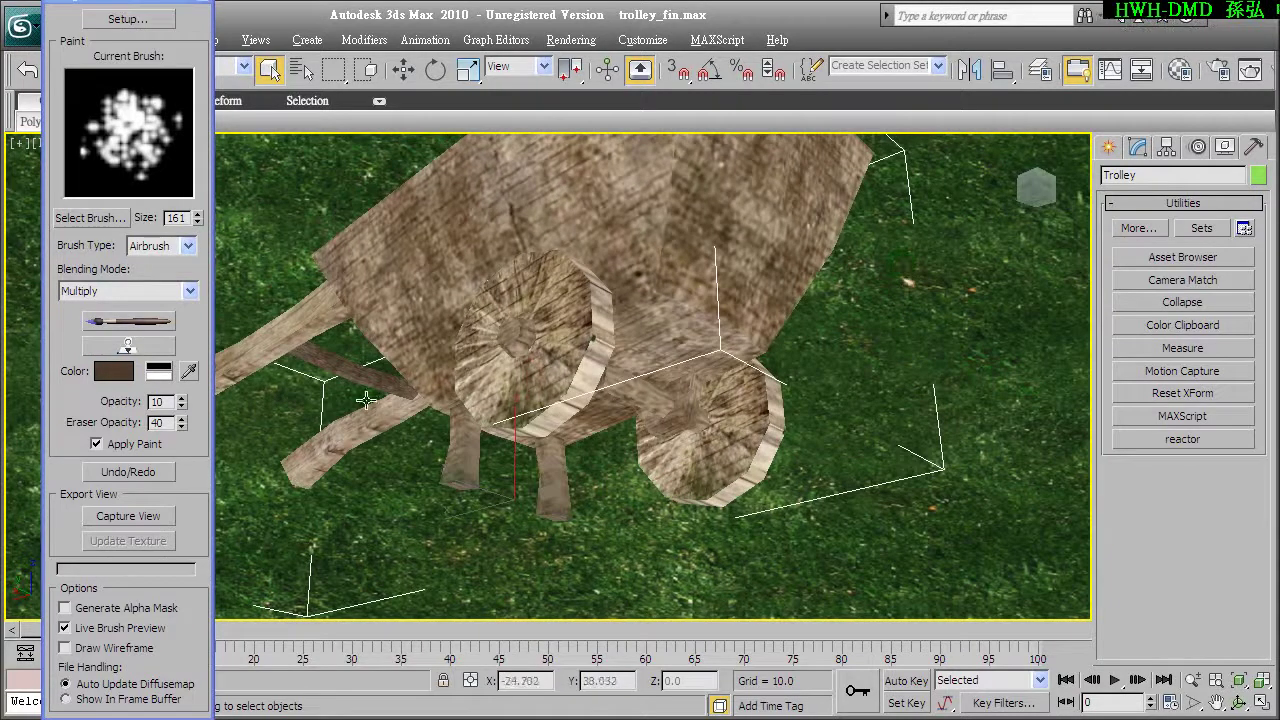
pyautogui.click(147, 352)
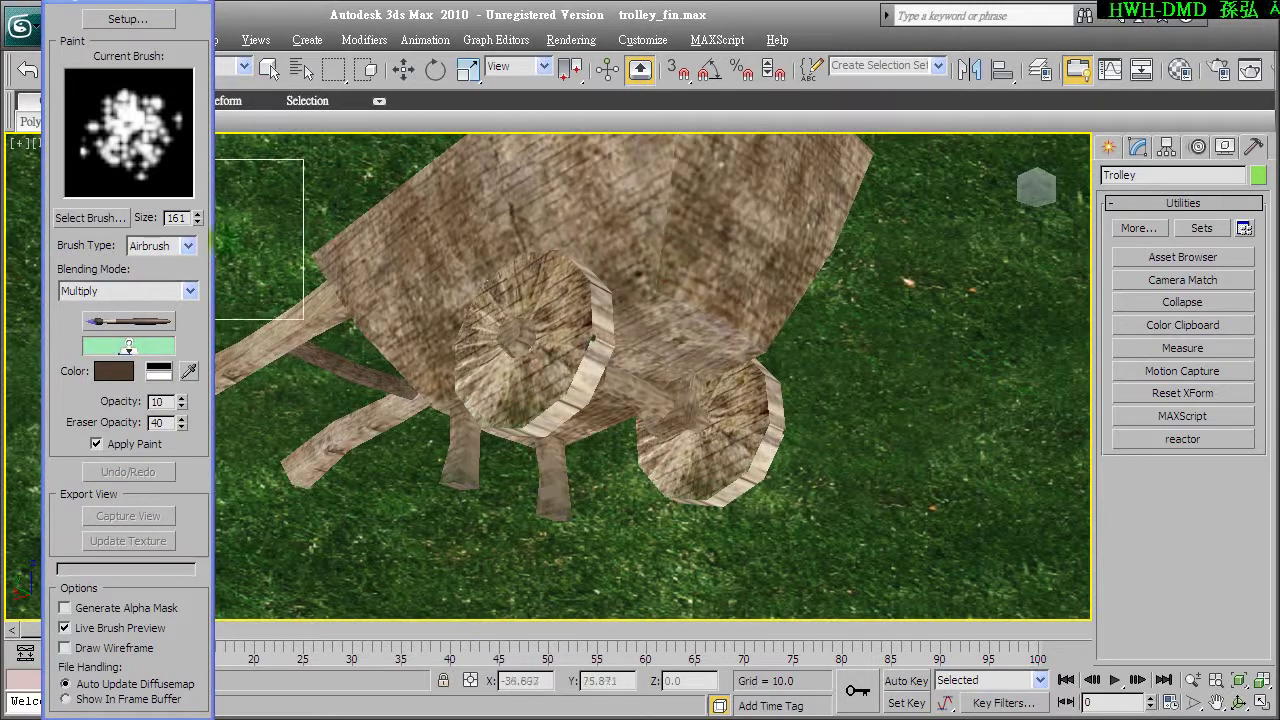
pyautogui.click(197, 214)
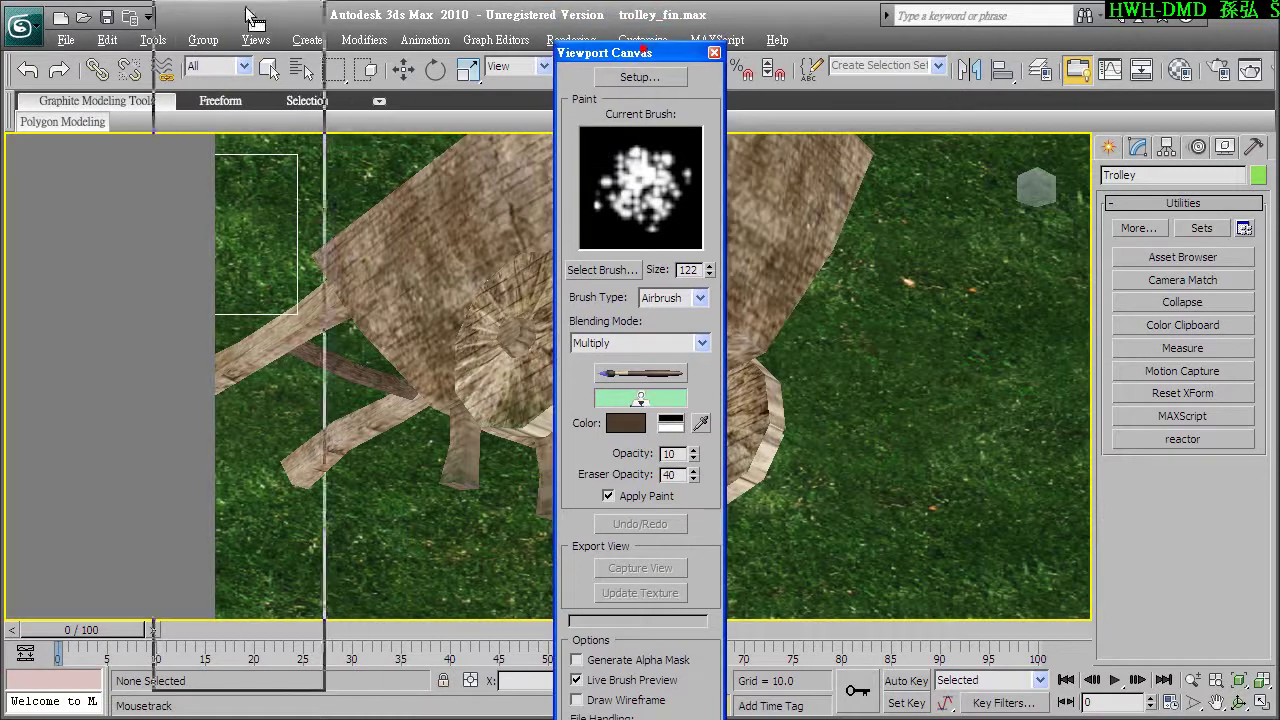
# Step: Move the canvas panel aside, commit the paint strokes, and zoom in on the handles and bucket rim
pyautogui.moveTo(641, 8); pyautogui.dragTo(164, 8)
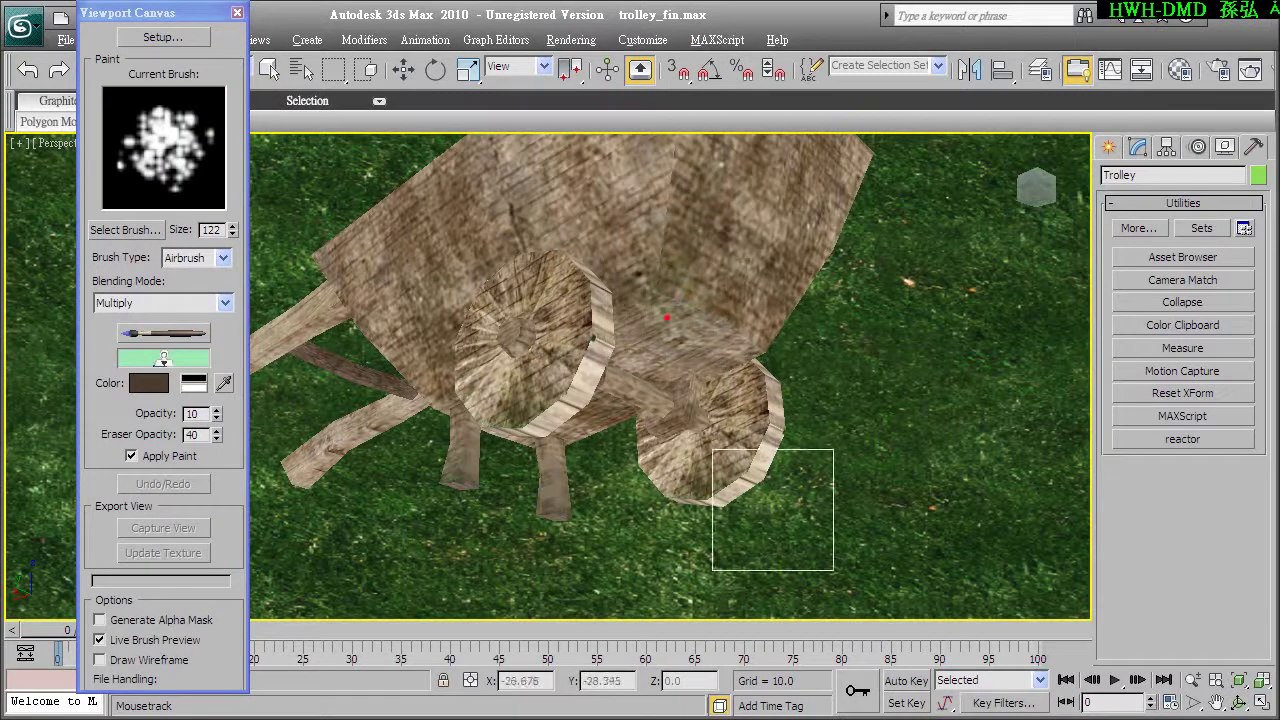
pyautogui.click(165, 334)
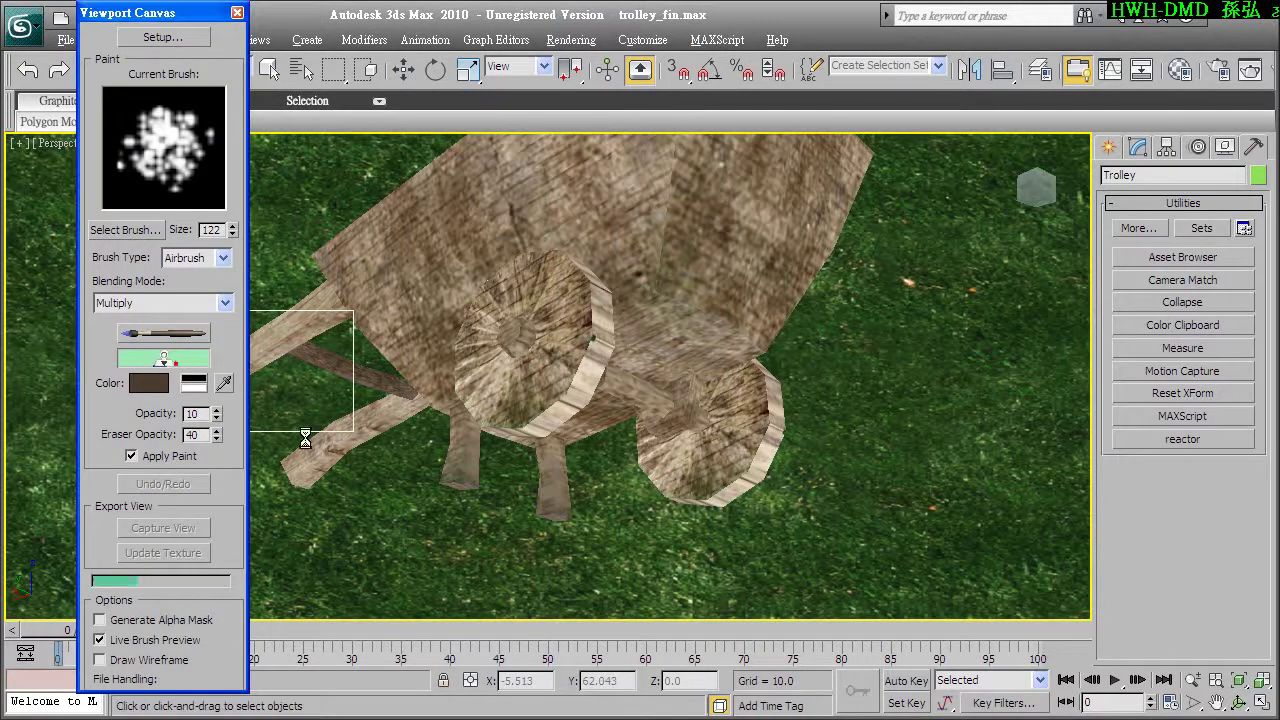
pyautogui.moveTo(831, 463)
pyautogui.keyDown('alt'); pyautogui.mouseDown(button='middle')
pyautogui.moveTo(731, 311)
pyautogui.moveTo(571, 434)
pyautogui.moveTo(486, 423)
pyautogui.moveTo(714, 407)
pyautogui.moveTo(707, 384)
pyautogui.mouseUp(button='middle'); pyautogui.keyUp('alt')
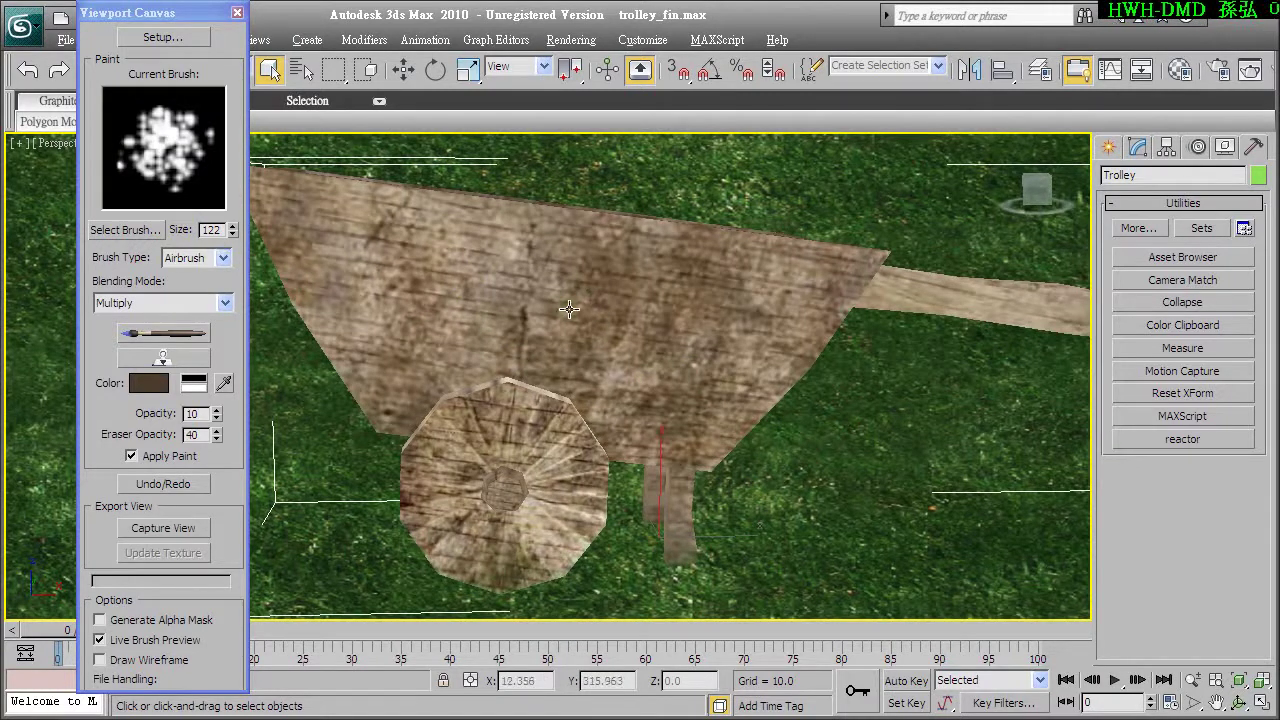
pyautogui.moveTo(634, 324)
pyautogui.keyDown('alt'); pyautogui.mouseDown(button='middle')
pyautogui.moveTo(569, 329)
pyautogui.moveTo(521, 407)
pyautogui.moveTo(611, 457)
pyautogui.moveTo(586, 357)
pyautogui.moveTo(615, 317)
pyautogui.moveTo(529, 268)
pyautogui.mouseUp(button='middle'); pyautogui.keyUp('alt')
pyautogui.scroll(-3, 615, 317)
pyautogui.scroll(2, 576, 386)
pyautogui.scroll(3, 486, 403)
# Step: Airbrush a dark stain on the bucket wall beside the handle
pyautogui.scroll(3, 606, 380)
pyautogui.scroll(2, 420, 348)
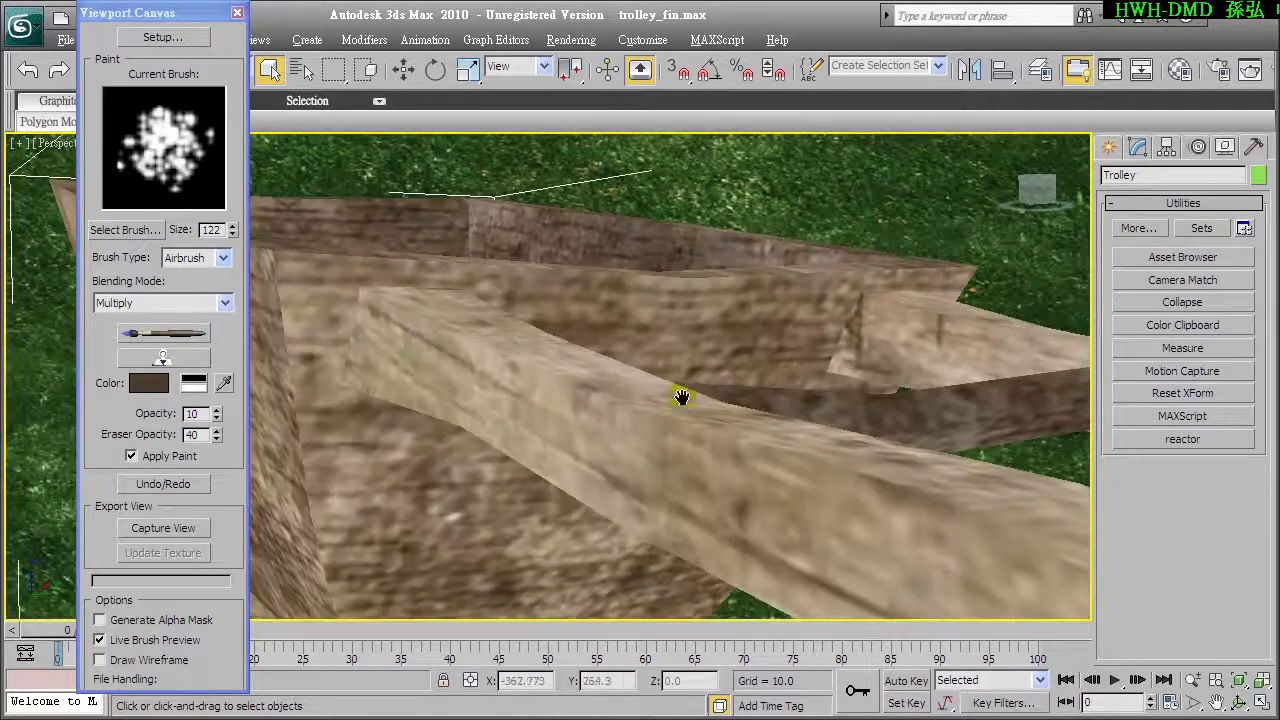
pyautogui.moveTo(420, 348)
pyautogui.keyDown('alt'); pyautogui.mouseDown(button='middle')
pyautogui.moveTo(449, 357)
pyautogui.moveTo(440, 352)
pyautogui.mouseUp(button='middle'); pyautogui.keyUp('alt')
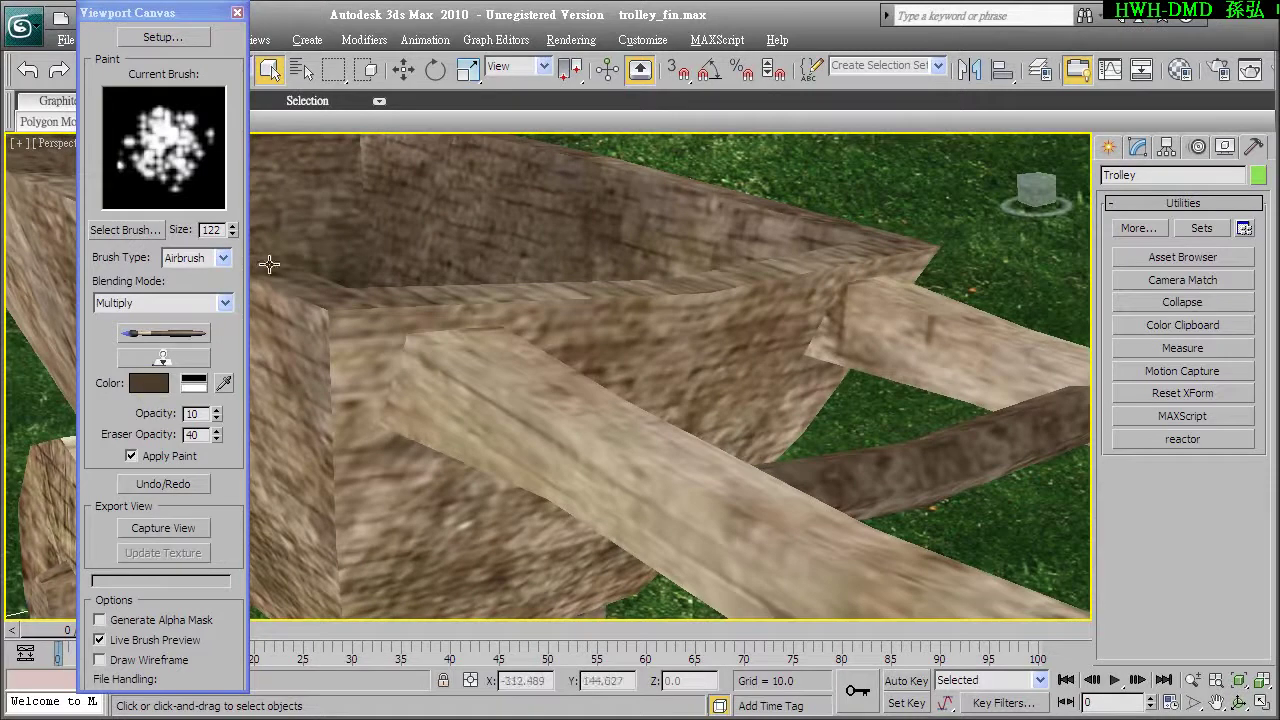
pyautogui.click(186, 338)
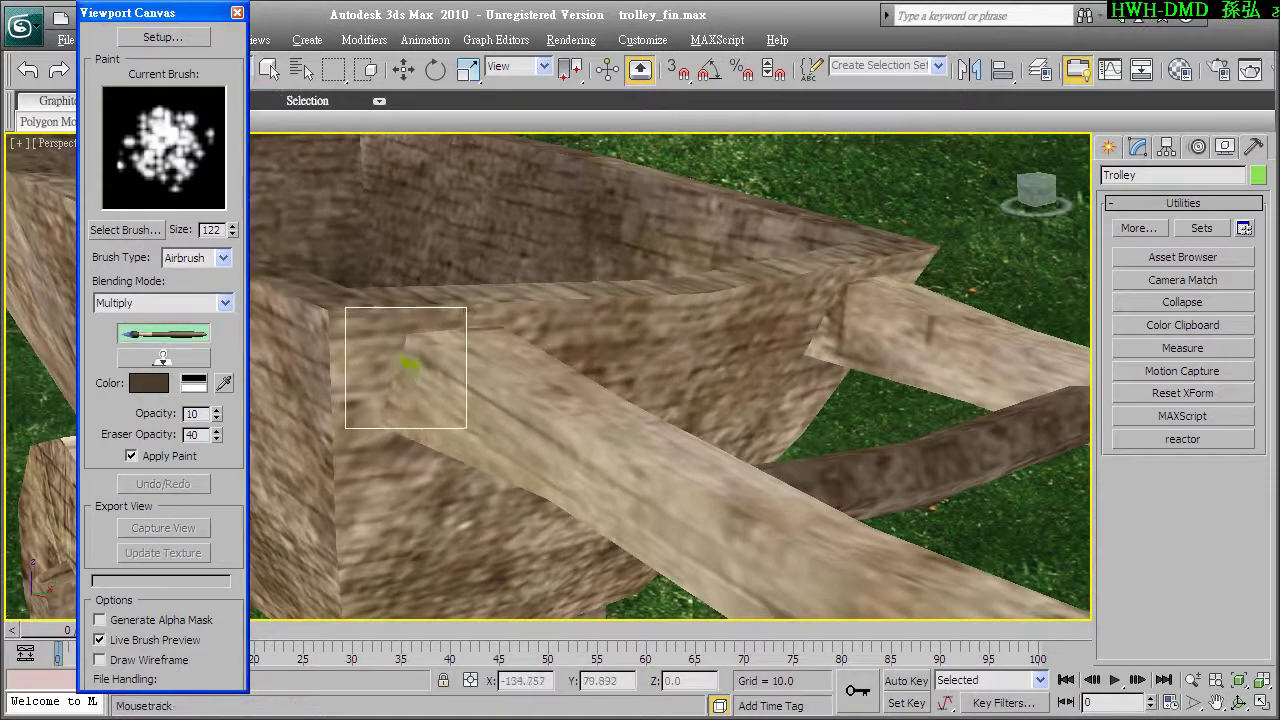
pyautogui.moveTo(405, 366)
pyautogui.mouseDown()
pyautogui.moveTo(390, 397)
pyautogui.moveTo(408, 357)
pyautogui.mouseUp()
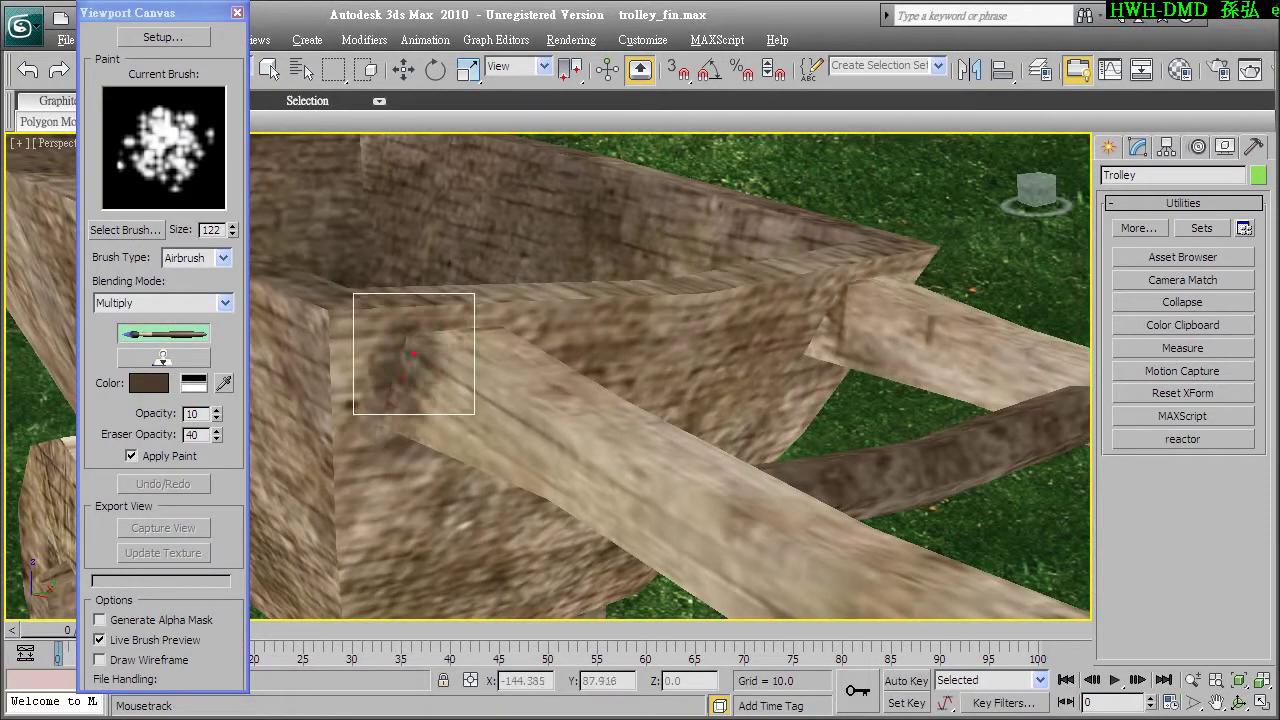
pyautogui.click(182, 340)
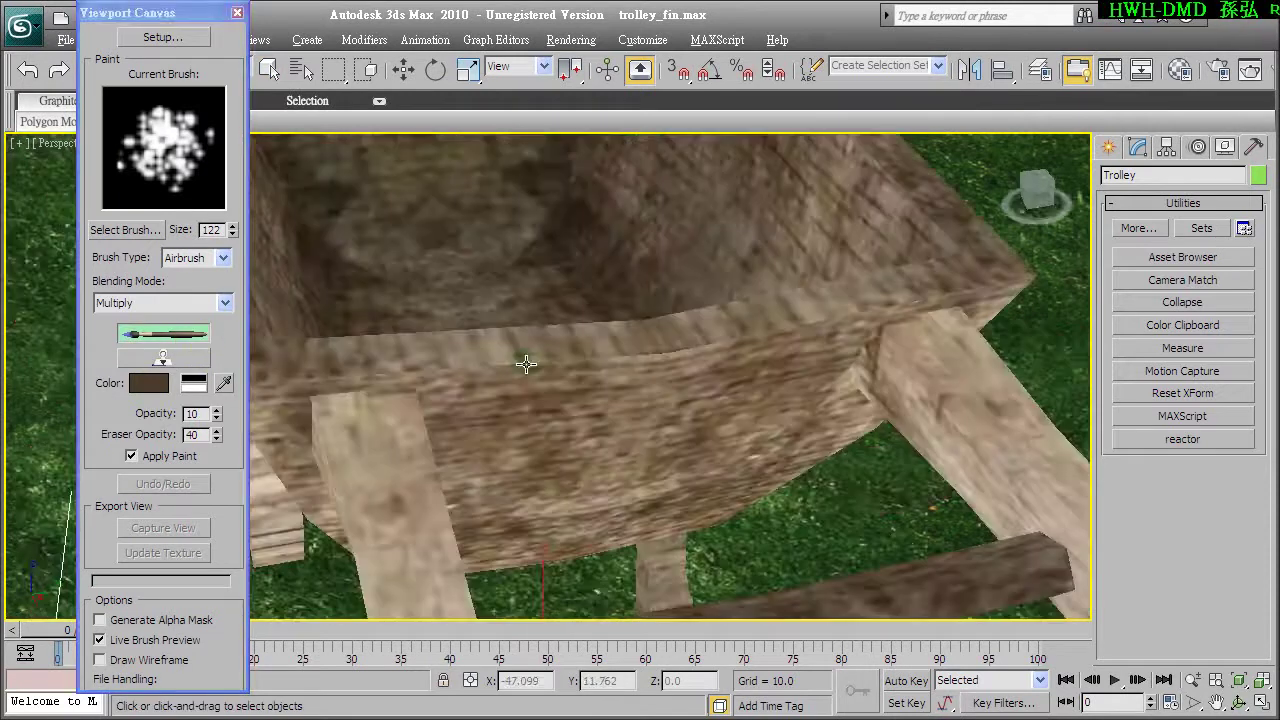
# Step: Darken the wood from the crossbeam to the bucket corner with an airbrush stroke
pyautogui.keyDown('alt'); pyautogui.moveTo(526, 360); pyautogui.dragTo(506, 357, button='middle'); pyautogui.keyUp('alt')
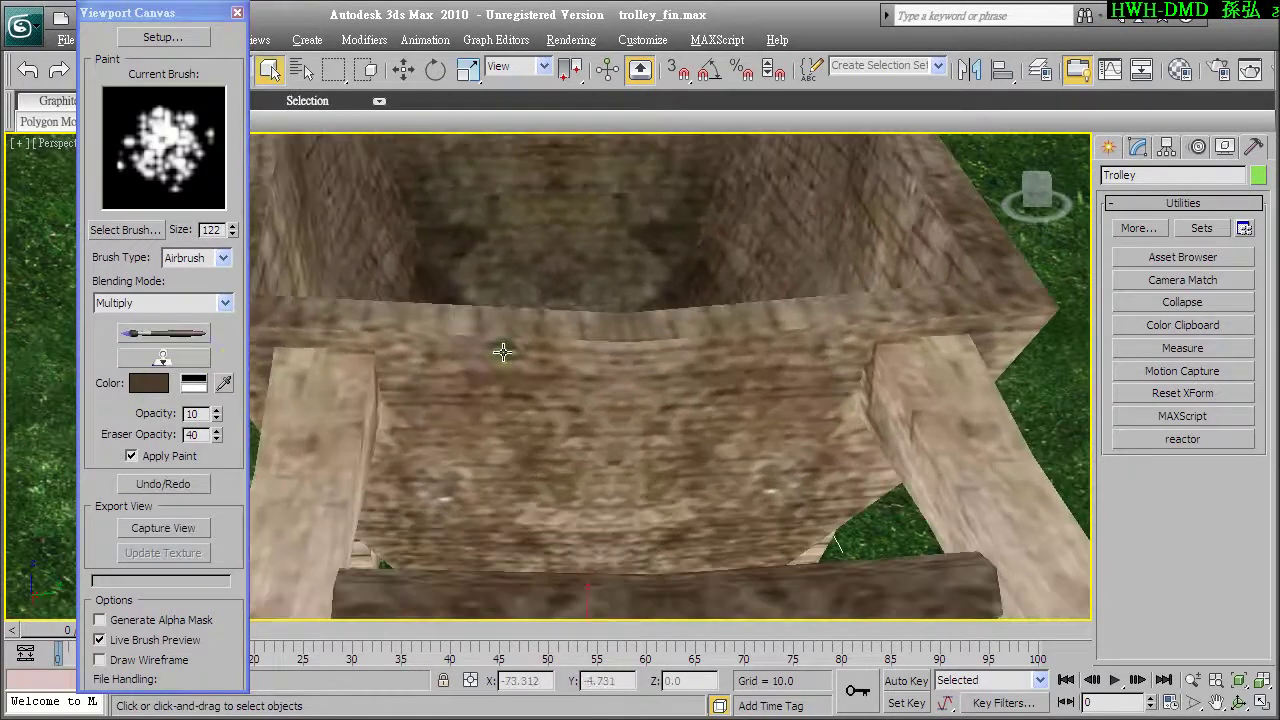
pyautogui.click(184, 339)
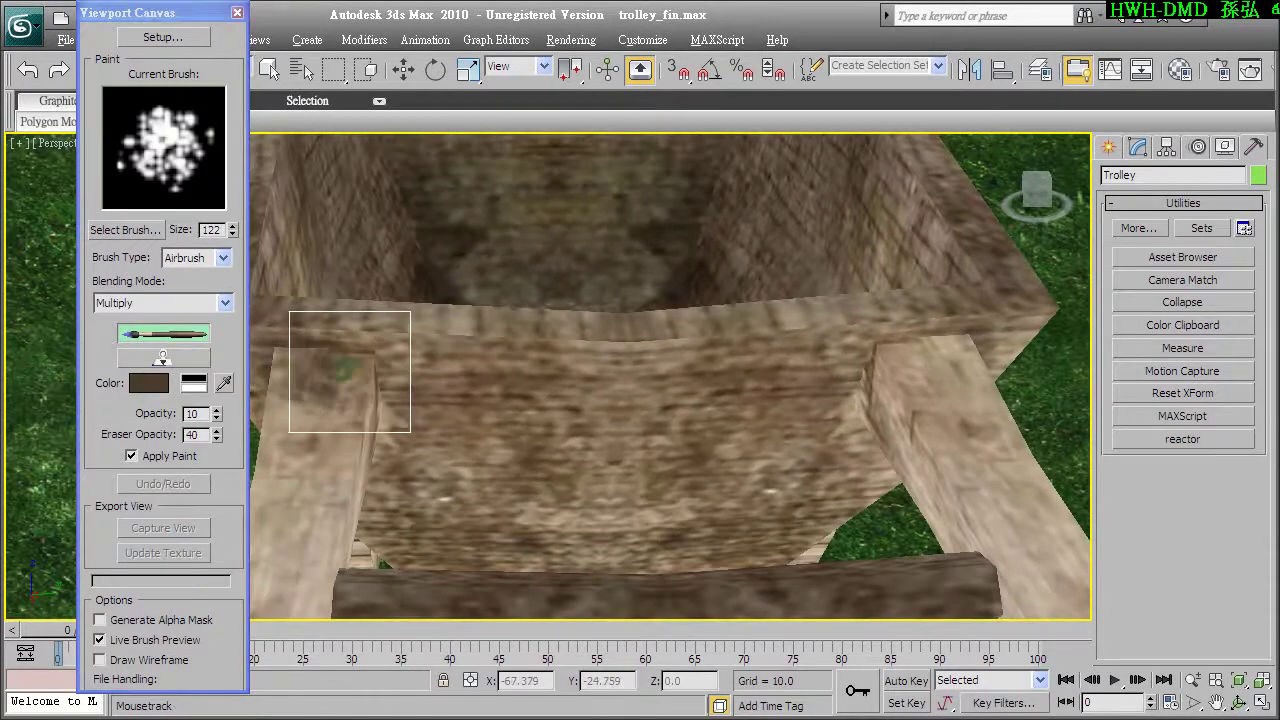
pyautogui.moveTo(486, 384)
pyautogui.keyDown('alt'); pyautogui.mouseDown(button='middle')
pyautogui.moveTo(455, 393)
pyautogui.moveTo(343, 331)
pyautogui.mouseUp(button='middle'); pyautogui.keyUp('alt')
pyautogui.click(160, 333)
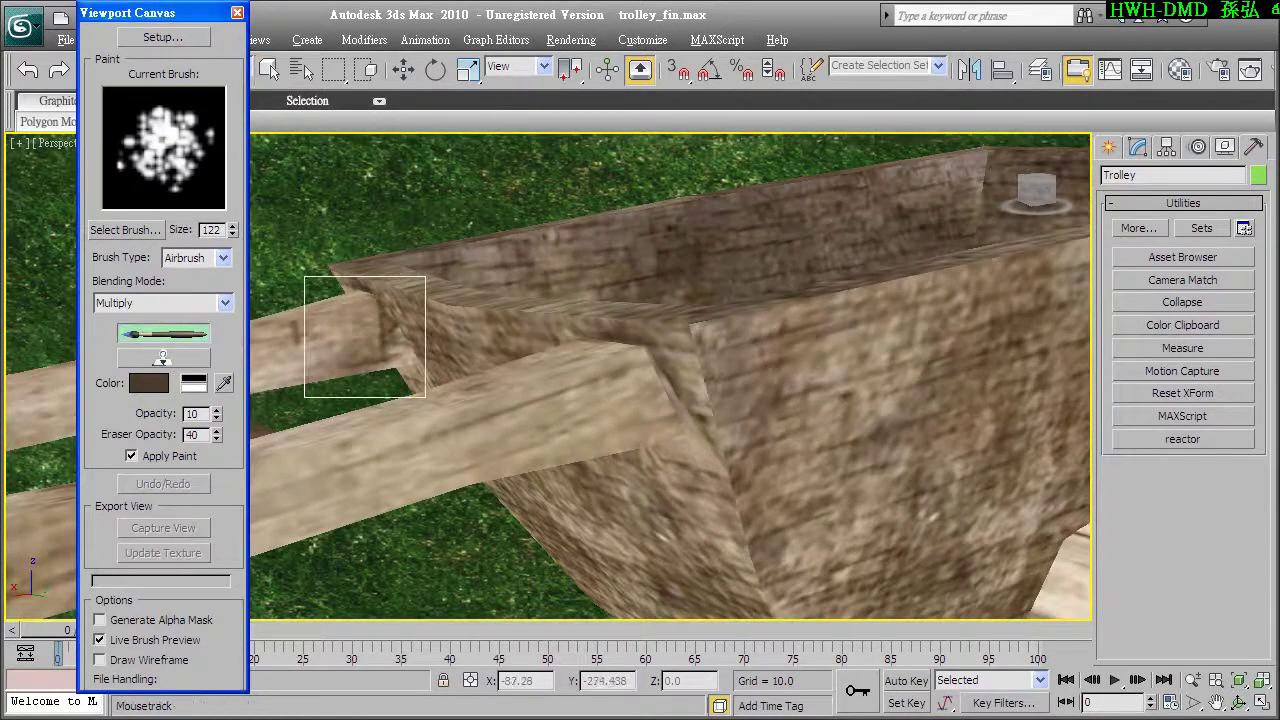
pyautogui.moveTo(386, 346); pyautogui.dragTo(626, 377)
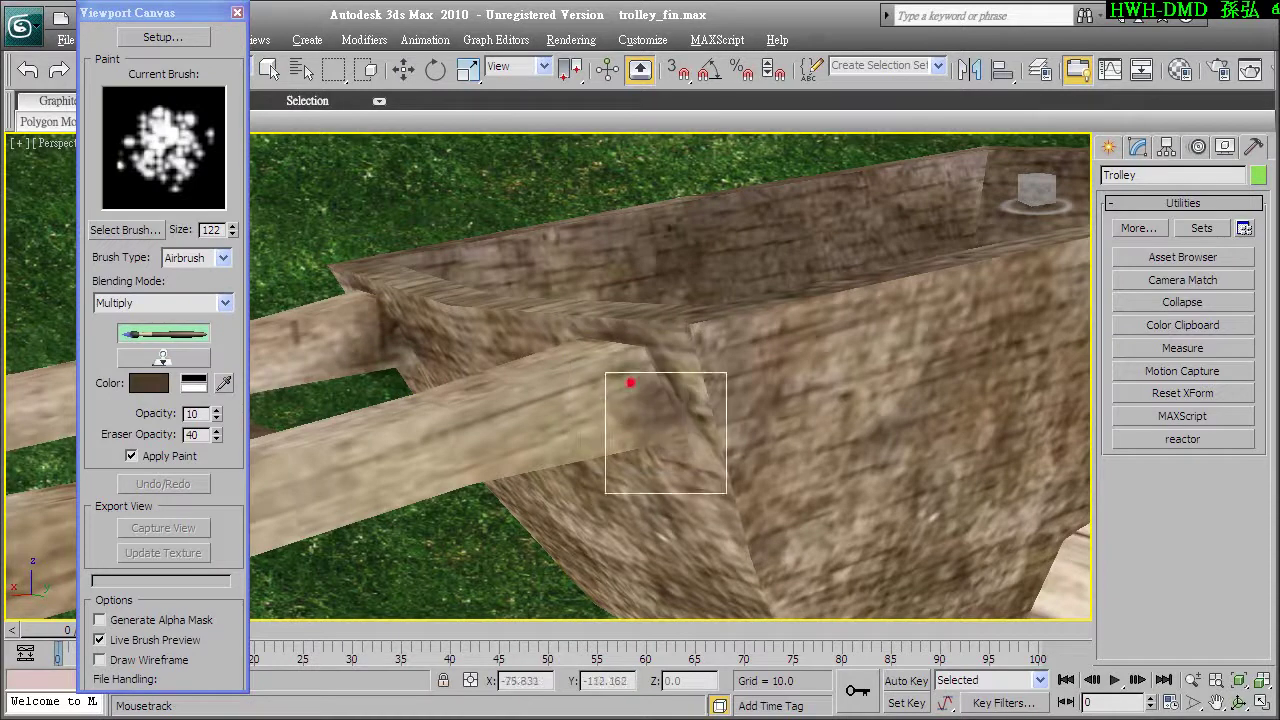
pyautogui.click(162, 334)
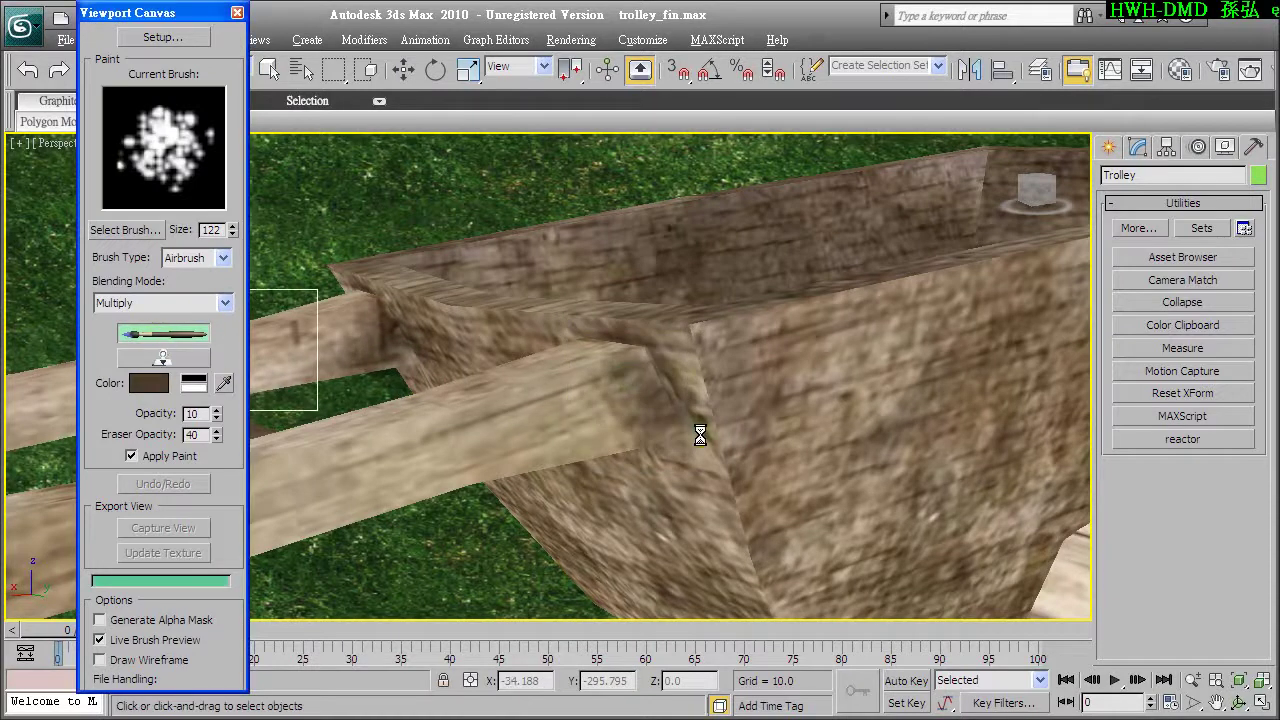
# Step: Stain the base of the post dark brown with two airbrush strokes
pyautogui.moveTo(670, 442)
pyautogui.keyDown('alt'); pyautogui.mouseDown(button='middle')
pyautogui.moveTo(754, 277)
pyautogui.moveTo(754, 371)
pyautogui.moveTo(720, 380)
pyautogui.mouseUp(button='middle'); pyautogui.keyUp('alt')
pyautogui.click(162, 334)
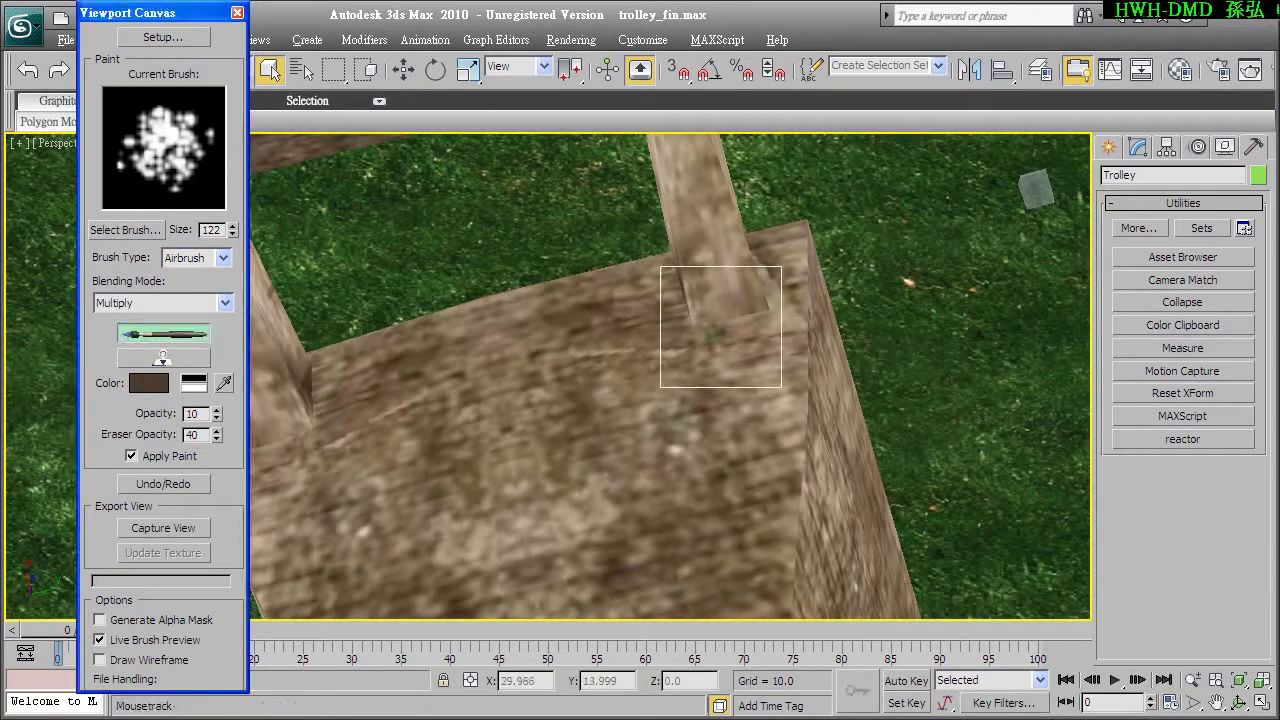
pyautogui.moveTo(720, 326); pyautogui.dragTo(690, 315)
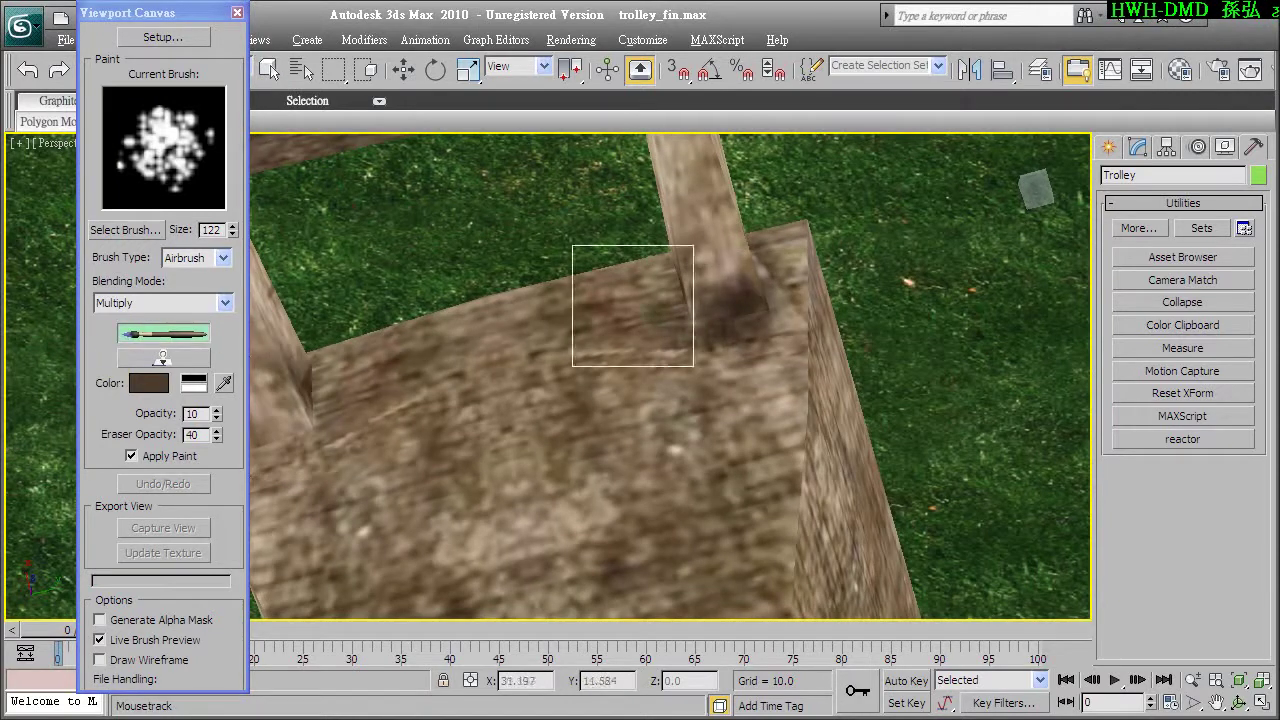
pyautogui.moveTo(720, 255); pyautogui.dragTo(724, 268)
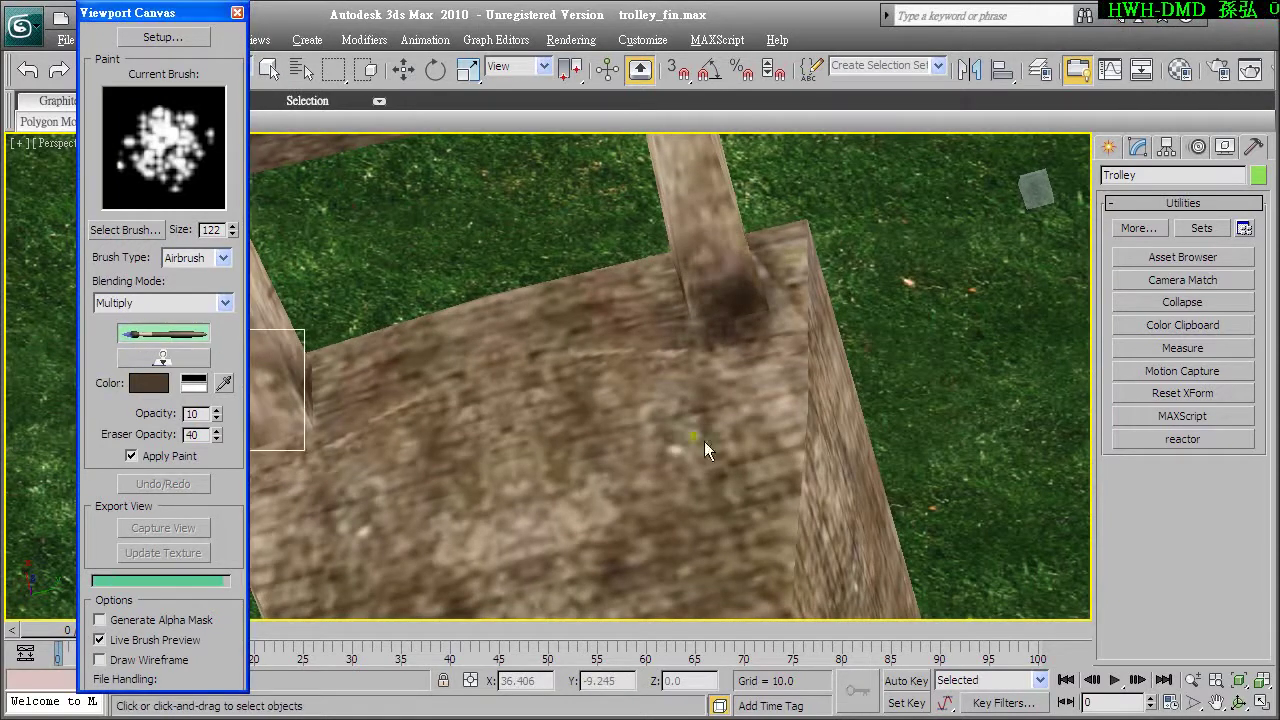
pyautogui.rightClick(766, 320)
# Step: Airbrush dark dirt along the end of a handle beam with the mesh wireframe shown
pyautogui.moveTo(766, 320)
pyautogui.keyDown('alt'); pyautogui.mouseDown(button='middle')
pyautogui.moveTo(712, 478)
pyautogui.moveTo(756, 516)
pyautogui.moveTo(743, 466)
pyautogui.moveTo(720, 548)
pyautogui.mouseUp(button='middle'); pyautogui.keyUp('alt')
pyautogui.moveTo(723, 457)
pyautogui.keyDown('alt'); pyautogui.mouseDown(button='middle')
pyautogui.moveTo(790, 378)
pyautogui.moveTo(775, 370)
pyautogui.moveTo(737, 437)
pyautogui.mouseUp(button='middle'); pyautogui.keyUp('alt')
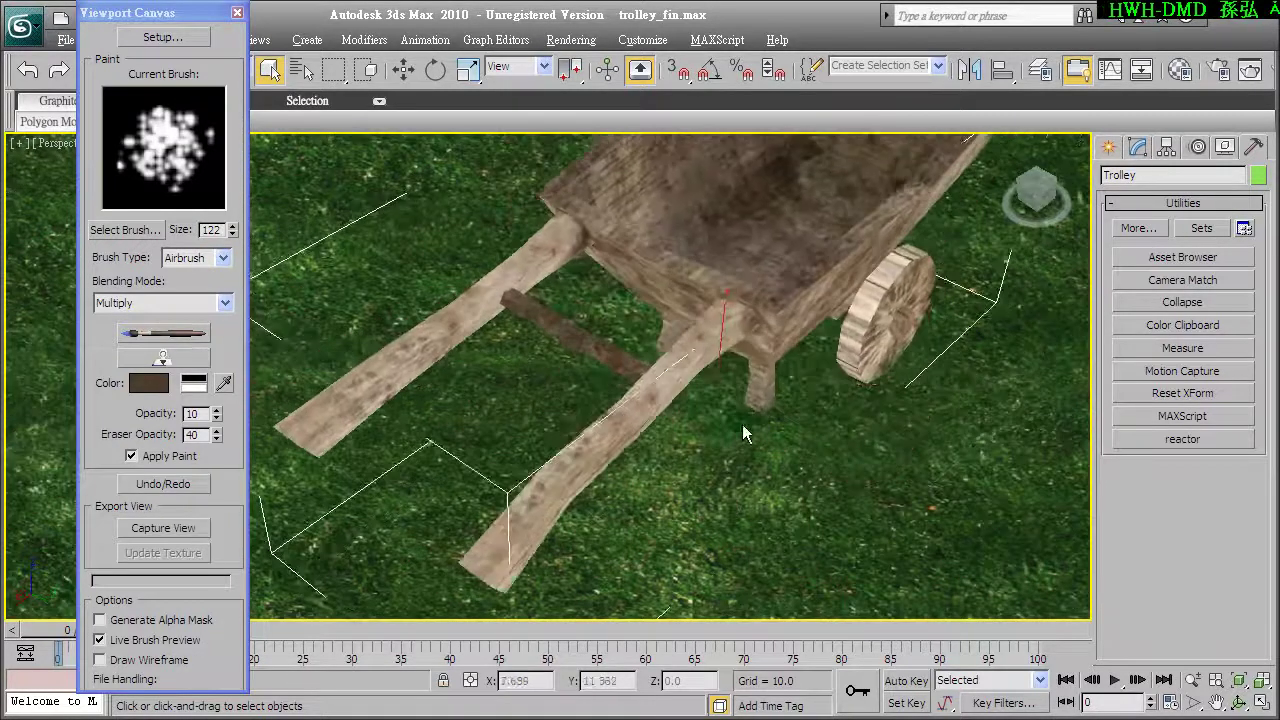
pyautogui.keyDown('alt'); pyautogui.moveTo(568, 516); pyautogui.dragTo(532, 471, button='middle'); pyautogui.keyUp('alt')
pyautogui.scroll(5, 532, 471)
pyautogui.moveTo(676, 463)
pyautogui.keyDown('alt'); pyautogui.mouseDown(button='middle')
pyautogui.moveTo(674, 400)
pyautogui.moveTo(608, 408)
pyautogui.mouseUp(button='middle'); pyautogui.keyUp('alt')
pyautogui.click(162, 336)
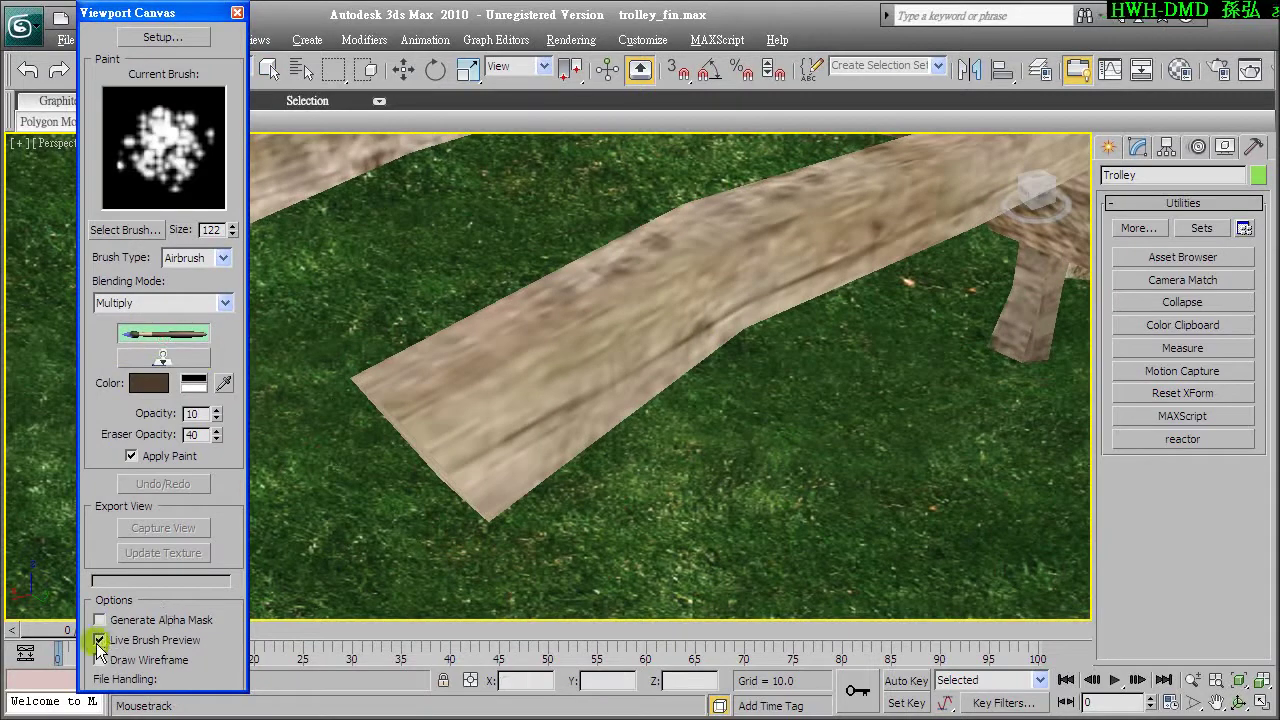
pyautogui.click(99, 659)
pyautogui.moveTo(612, 333)
pyautogui.mouseDown()
pyautogui.moveTo(471, 386)
pyautogui.moveTo(623, 306)
pyautogui.moveTo(771, 186)
pyautogui.moveTo(768, 233)
pyautogui.mouseUp()
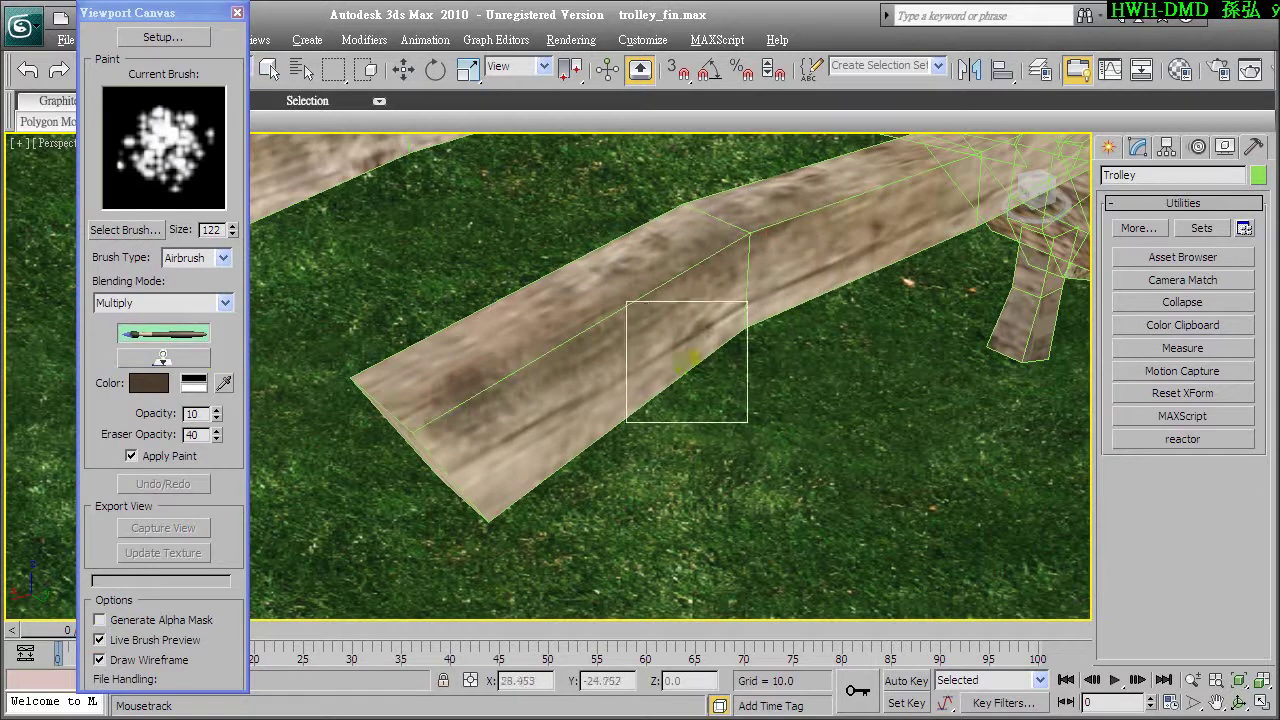
pyautogui.click(170, 338)
pyautogui.moveTo(631, 386)
pyautogui.mouseDown(button='middle')
pyautogui.moveTo(559, 414)
pyautogui.moveTo(653, 375)
pyautogui.mouseUp(button='middle')
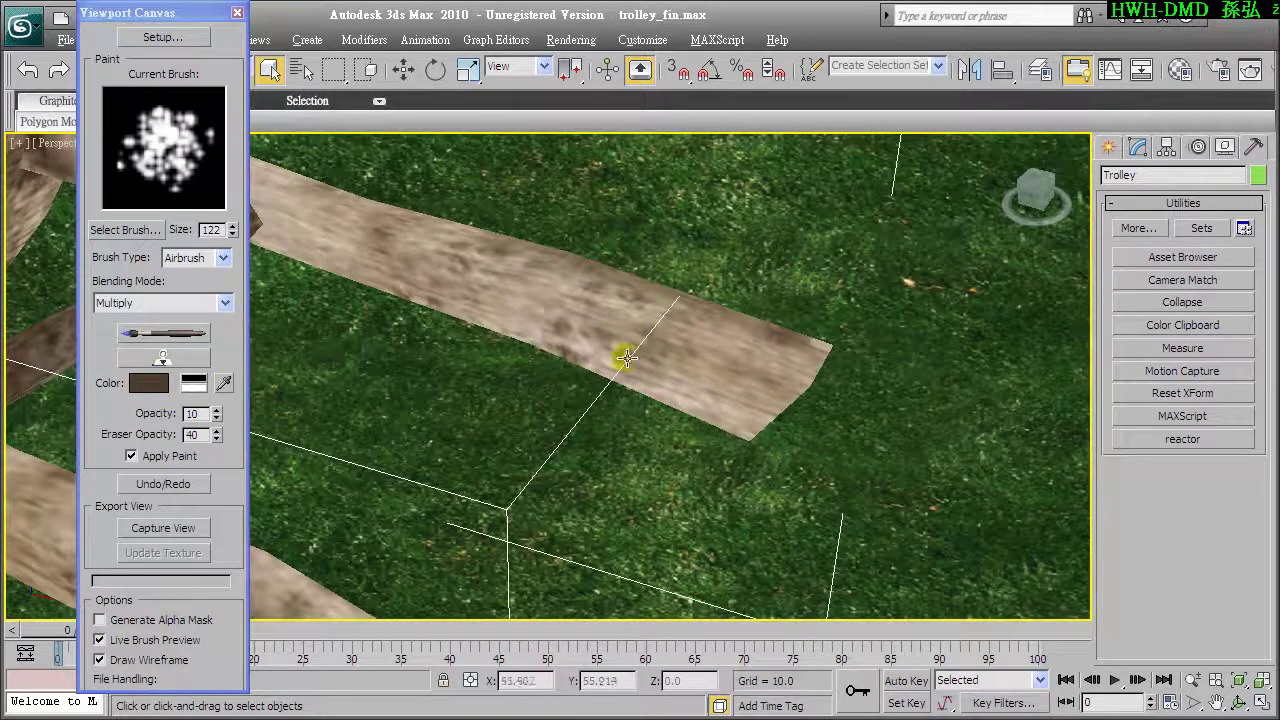
pyautogui.click(176, 336)
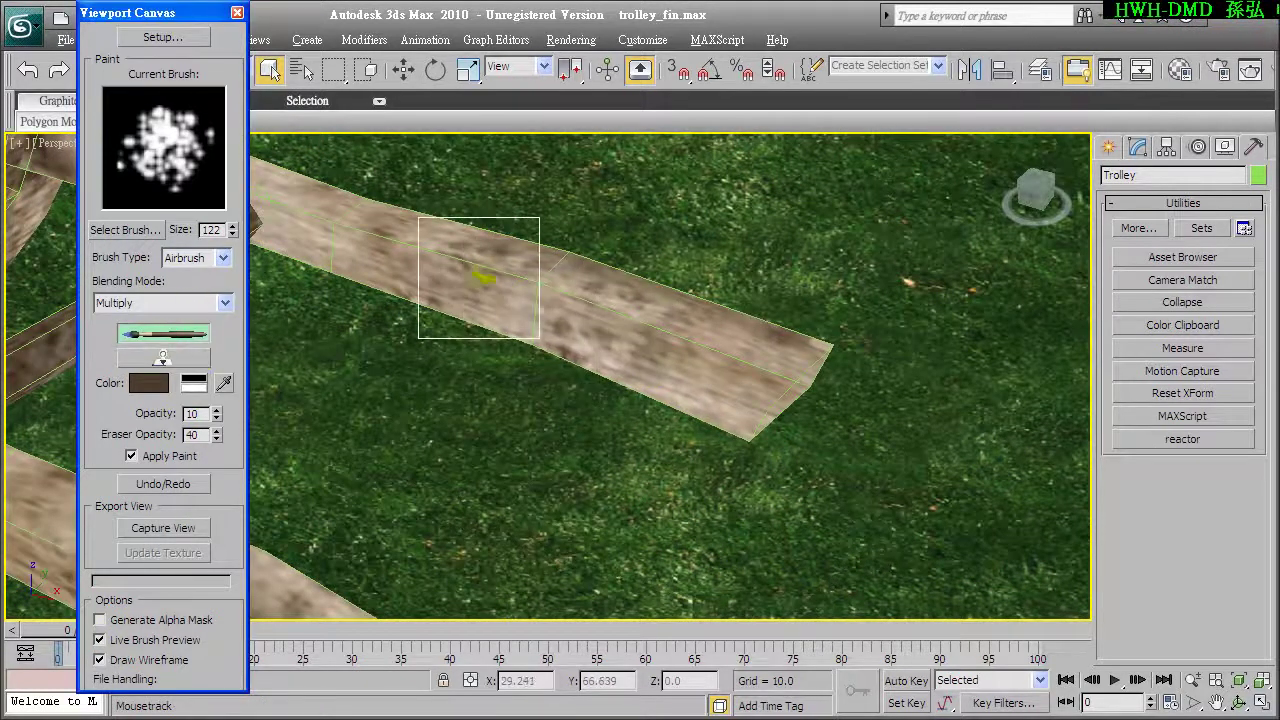
pyautogui.click(196, 337)
# Step: Orbit and zoom to frame the trolley's bin and wheel from a low side angle
pyautogui.moveTo(746, 386)
pyautogui.keyDown('alt'); pyautogui.mouseDown(button='middle')
pyautogui.moveTo(566, 400)
pyautogui.moveTo(444, 510)
pyautogui.moveTo(611, 521)
pyautogui.moveTo(549, 403)
pyautogui.moveTo(649, 428)
pyautogui.moveTo(634, 449)
pyautogui.mouseUp(button='middle'); pyautogui.keyUp('alt')
pyautogui.scroll(-5, 641, 432)
pyautogui.scroll(3, 700, 430)
pyautogui.scroll(2, 740, 420)
pyautogui.scroll(2, 772, 417)
pyautogui.keyDown('alt'); pyautogui.moveTo(772, 417); pyautogui.dragTo(612, 400, button='middle'); pyautogui.keyUp('alt')
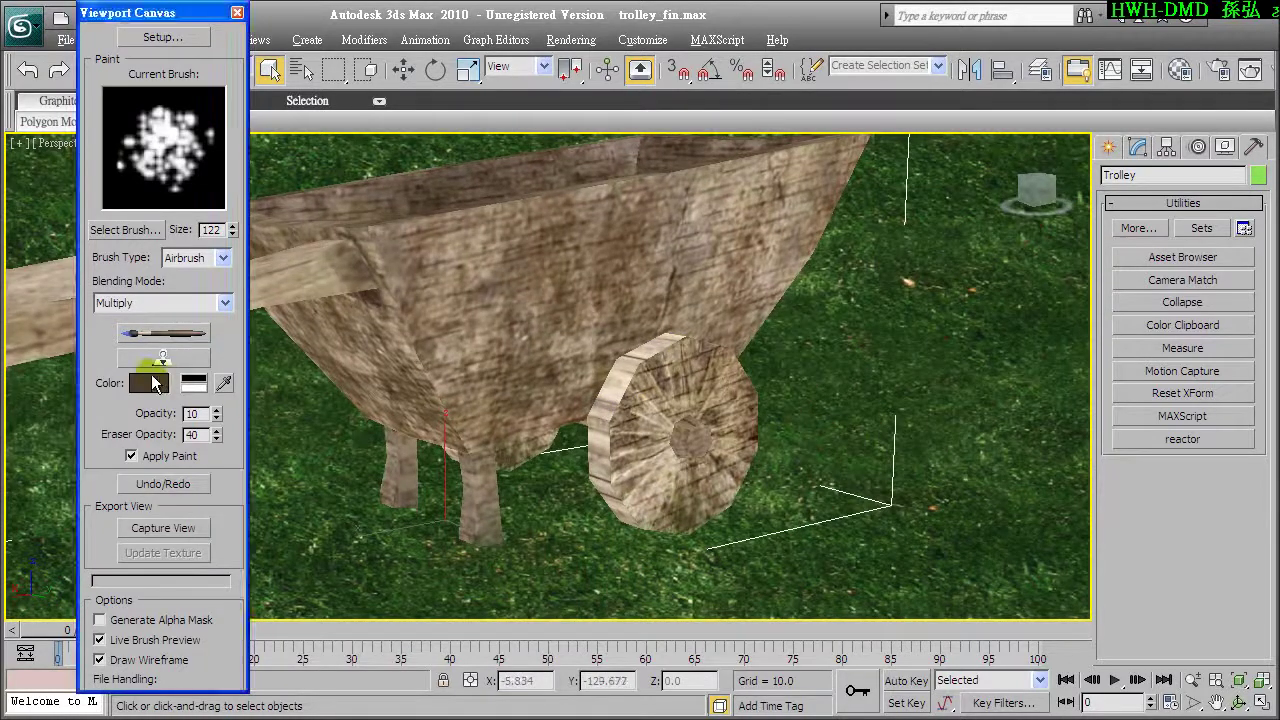
# Step: Set the paint colour to a light warm beige
pyautogui.click(150, 383)
pyautogui.click(524, 233)
pyautogui.moveTo(370, 245); pyautogui.dragTo(378, 200)
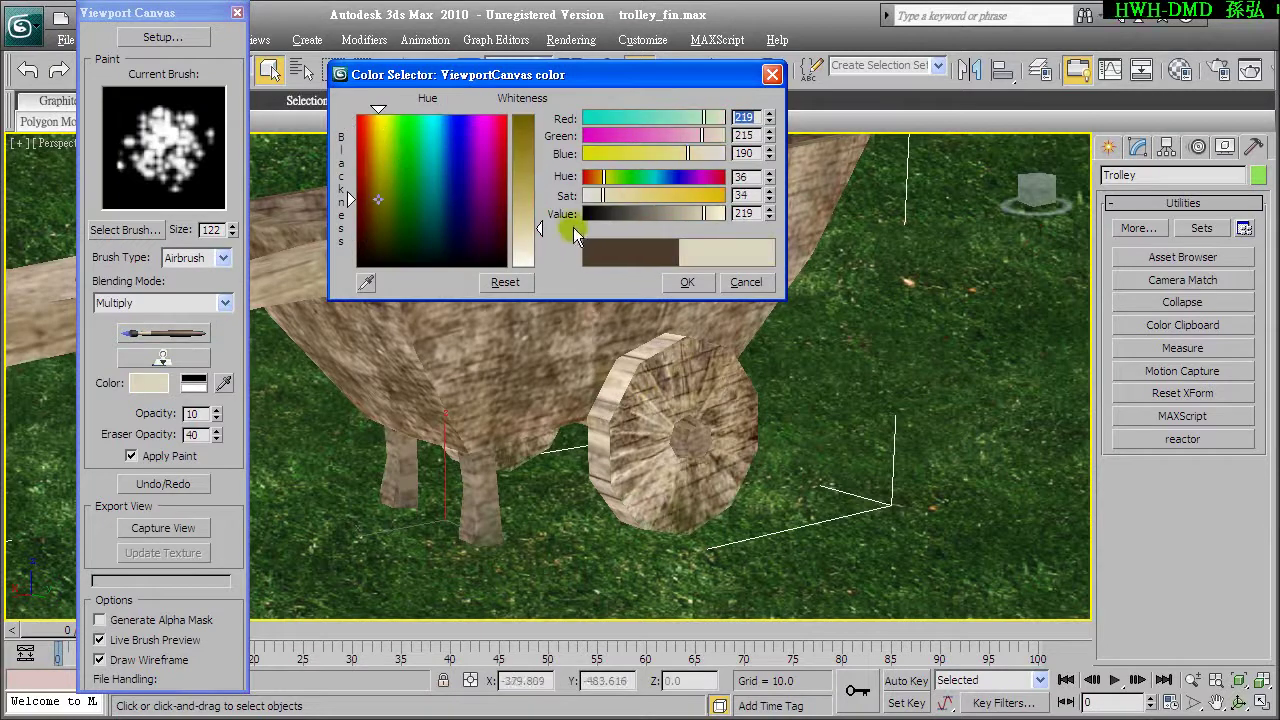
pyautogui.click(683, 282)
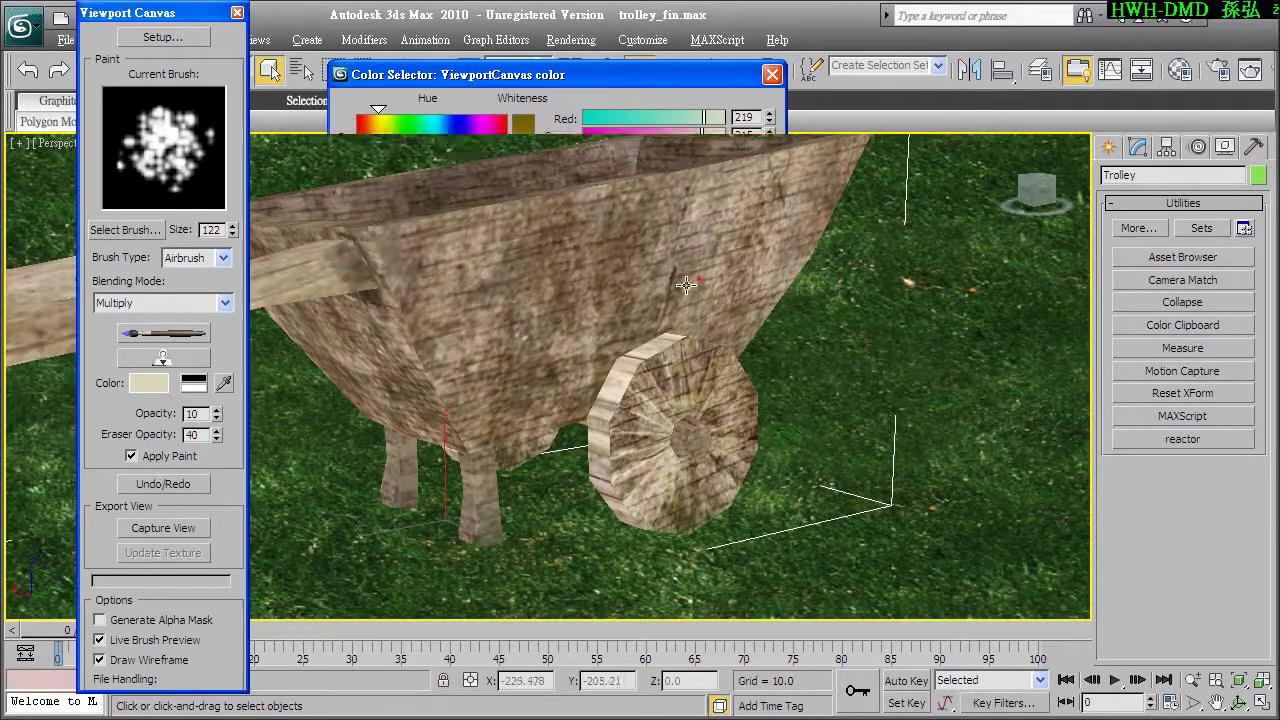
# Step: With Screen blending and a smaller brush, brush light highlights onto the trolley tub
pyautogui.click(178, 334)
pyautogui.click(228, 303)
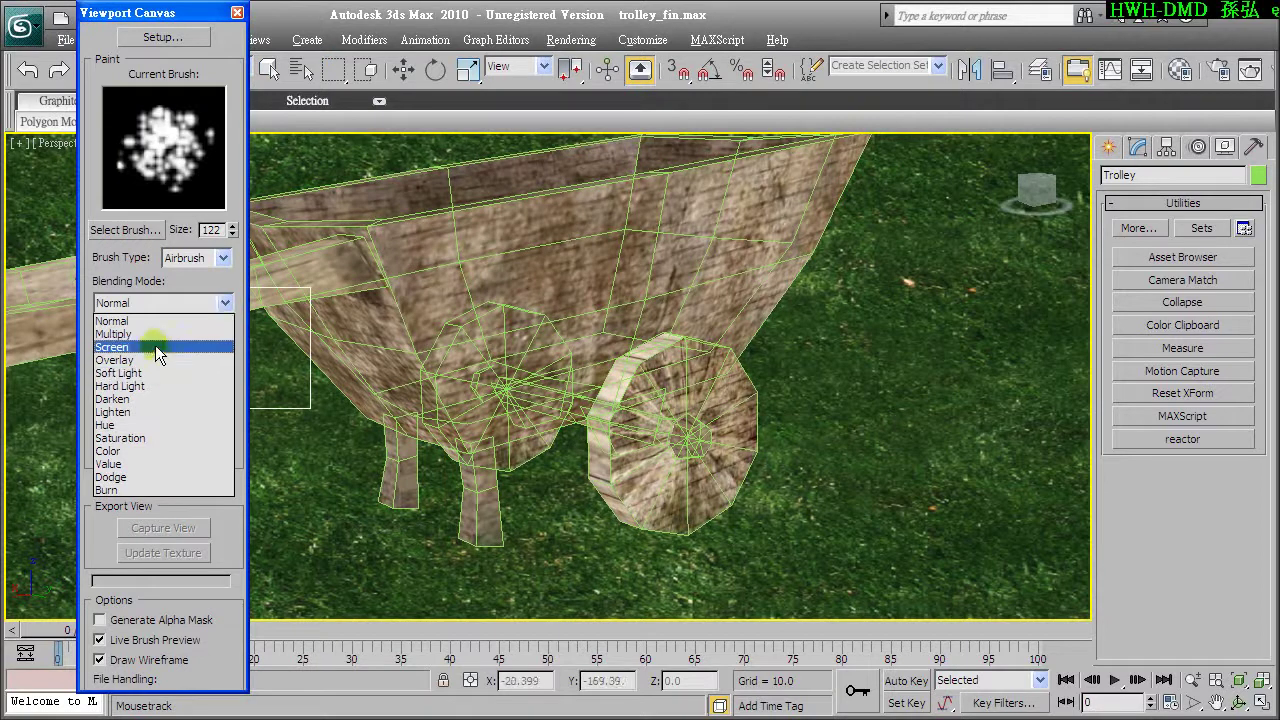
pyautogui.click(155, 345)
pyautogui.click(101, 660)
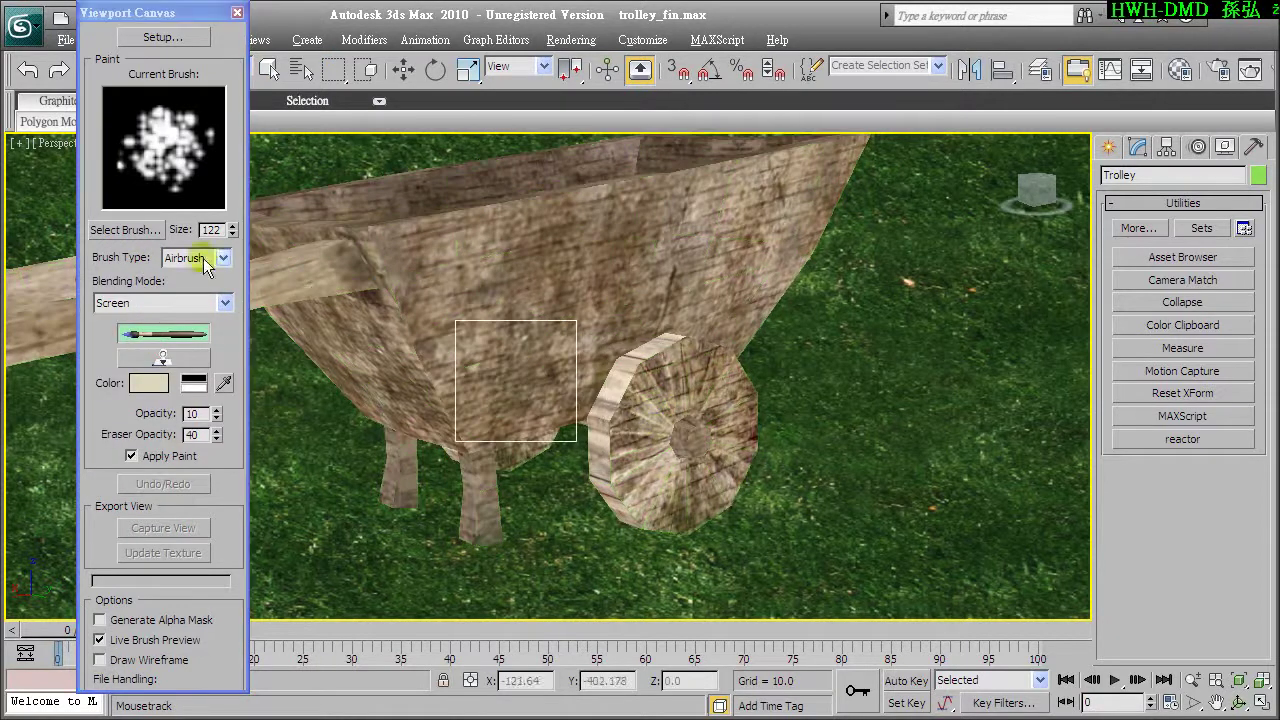
pyautogui.moveTo(232, 238); pyautogui.dragTo(231, 277)
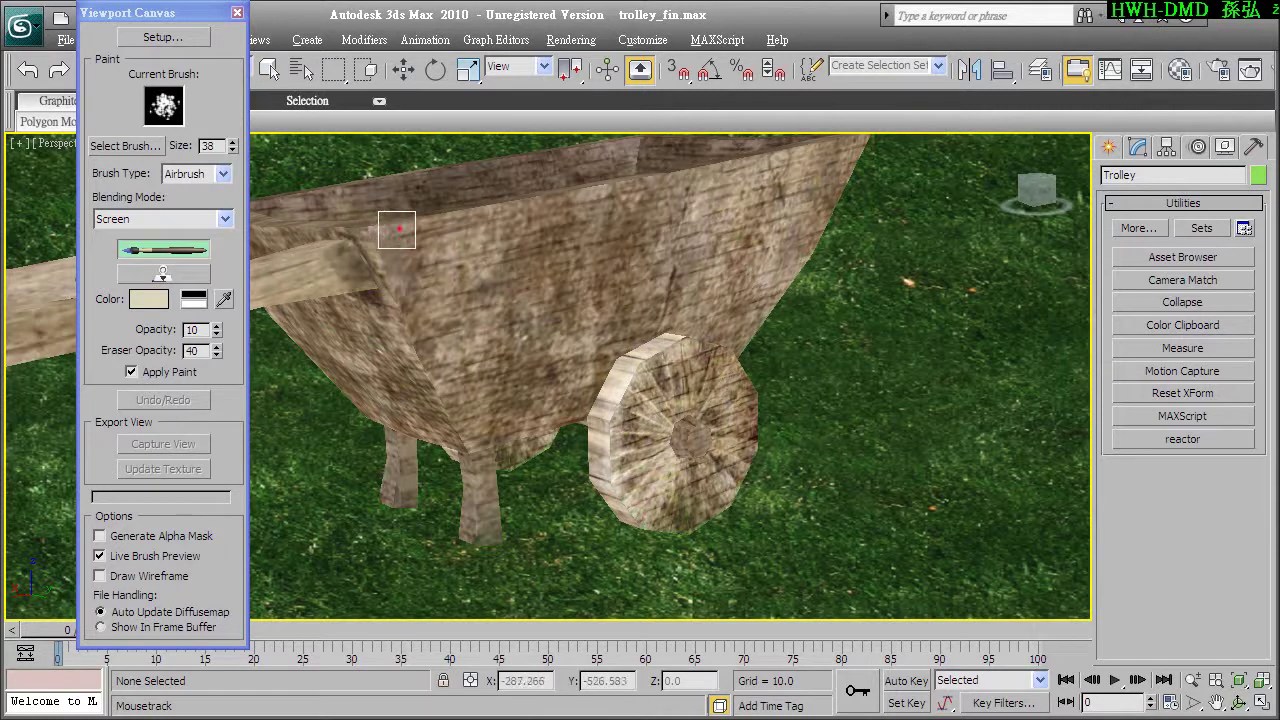
pyautogui.moveTo(399, 229); pyautogui.dragTo(507, 211)
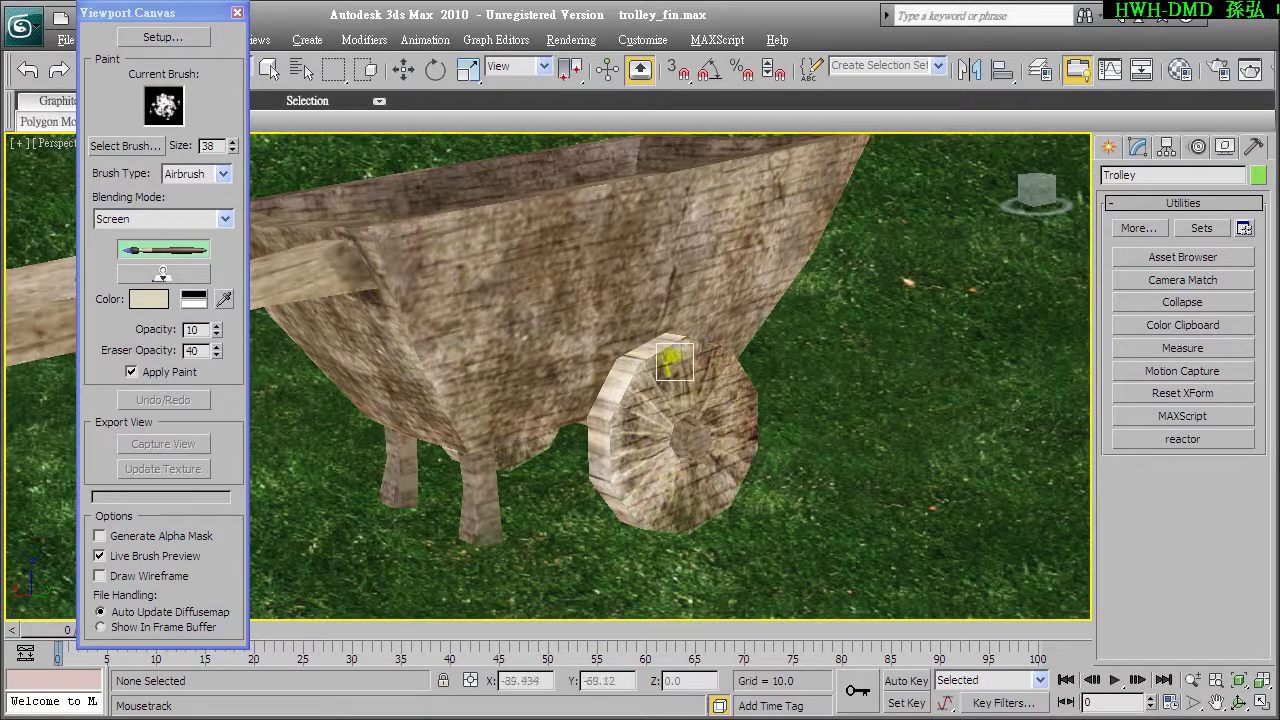
pyautogui.click(182, 255)
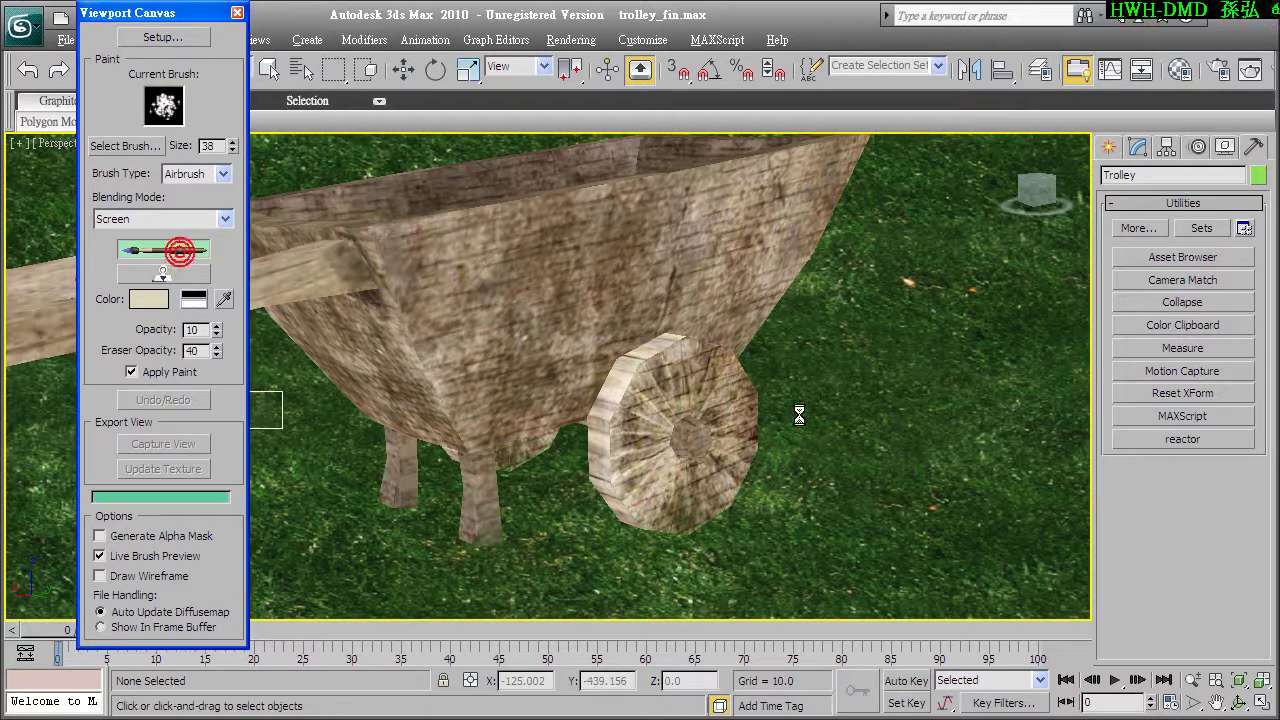
# Step: Orbit close in on one wheel and add a light highlight to its rim
pyautogui.keyDown('alt'); pyautogui.moveTo(797, 411); pyautogui.dragTo(482, 306, button='middle'); pyautogui.keyUp('alt')
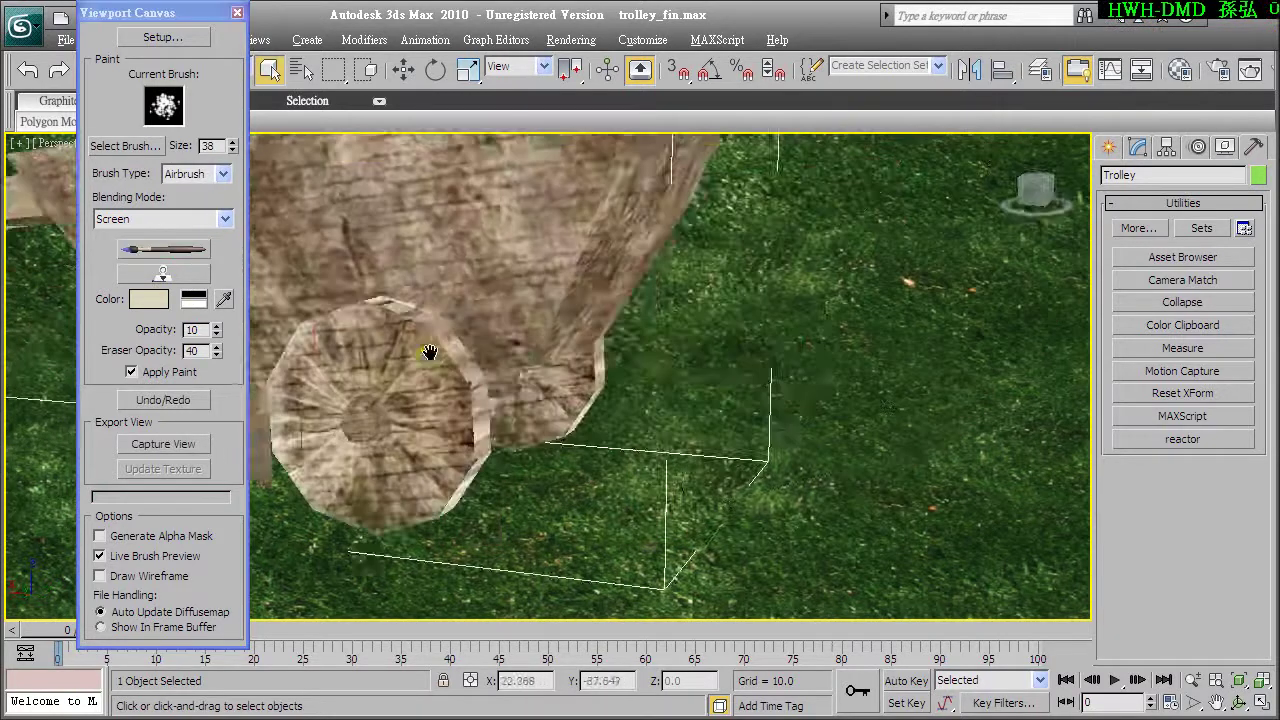
pyautogui.click(182, 247)
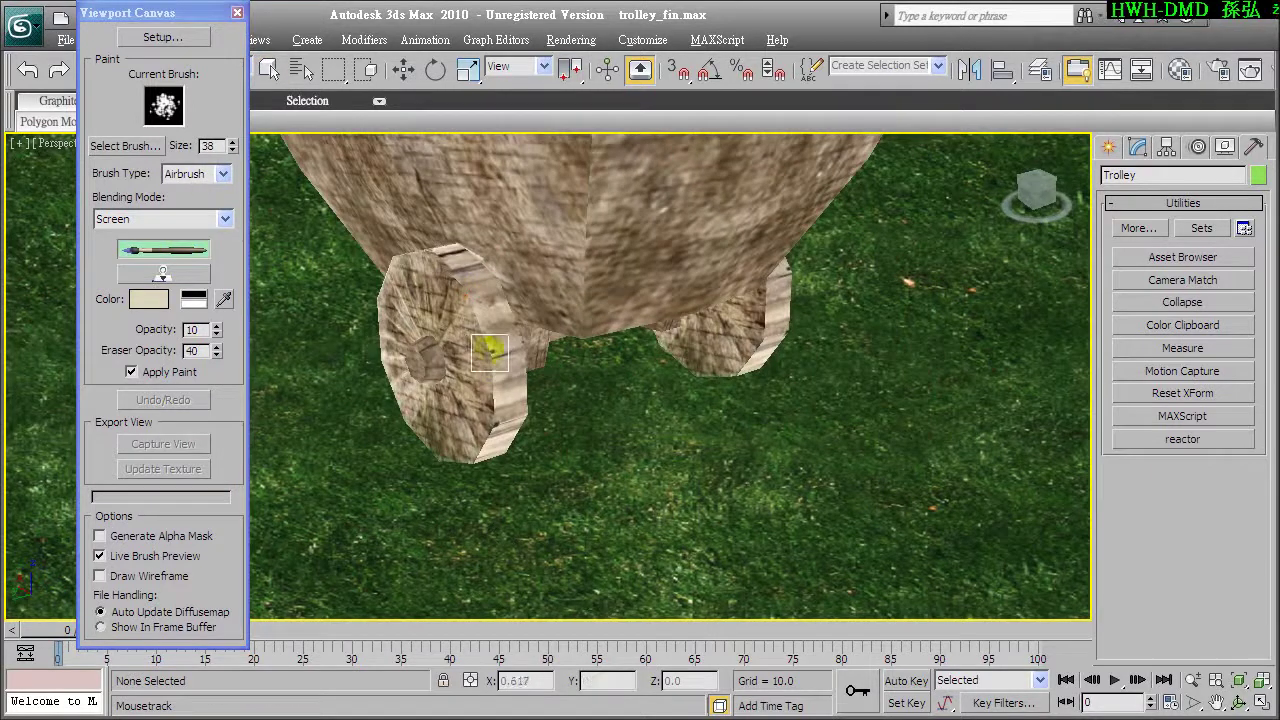
pyautogui.click(162, 274)
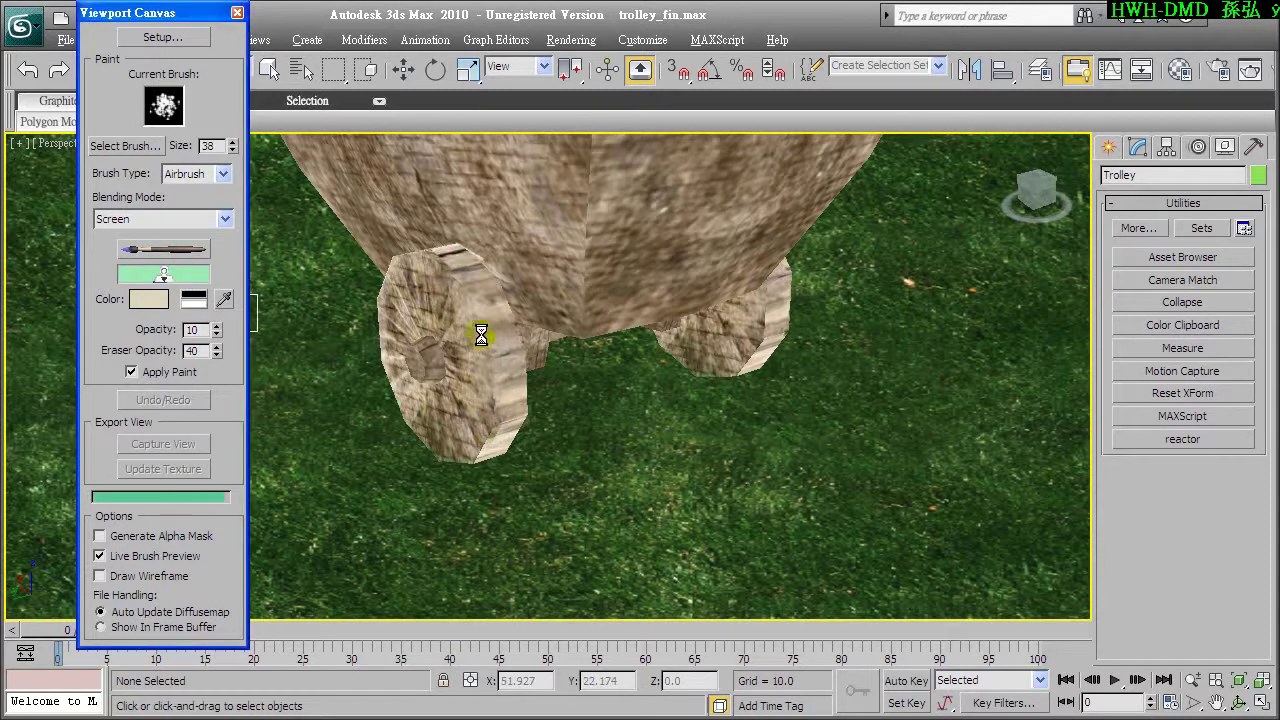
pyautogui.keyDown('alt'); pyautogui.moveTo(577, 390); pyautogui.dragTo(477, 352, button='middle'); pyautogui.keyUp('alt')
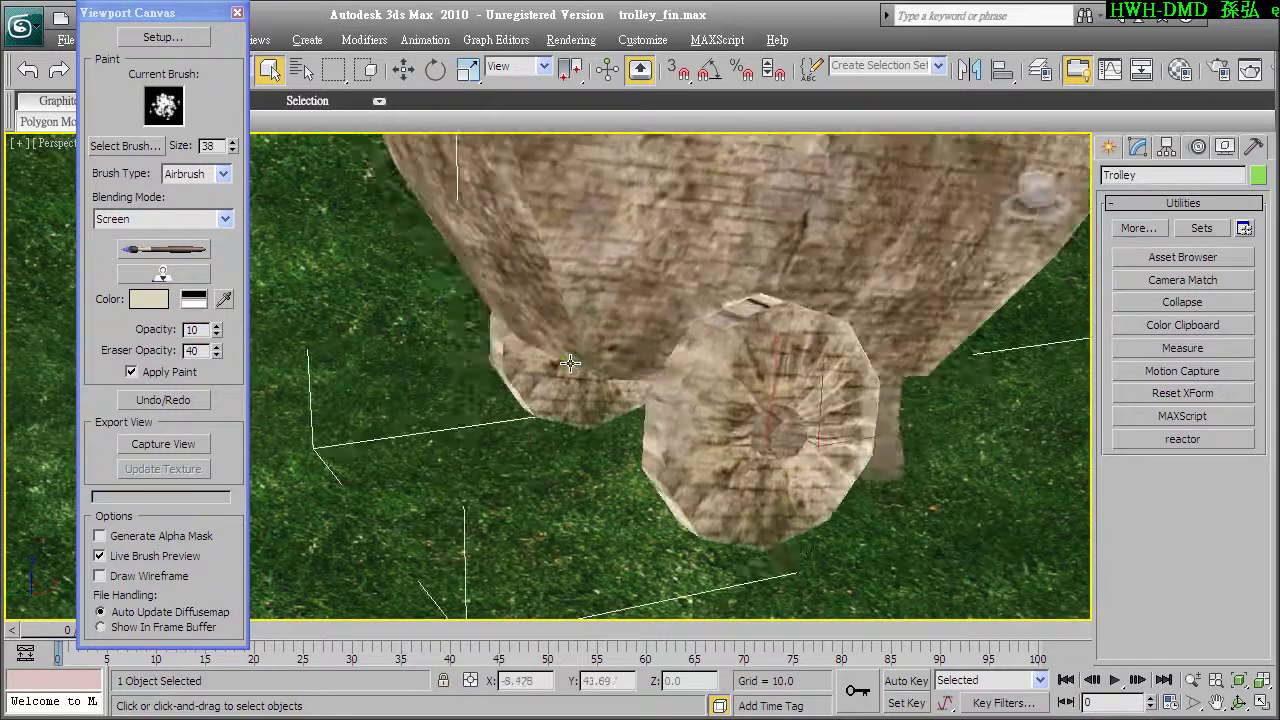
pyautogui.moveTo(477, 352)
pyautogui.keyDown('alt'); pyautogui.mouseDown(button='middle')
pyautogui.moveTo(467, 369)
pyautogui.moveTo(429, 363)
pyautogui.moveTo(561, 422)
pyautogui.mouseUp(button='middle'); pyautogui.keyUp('alt')
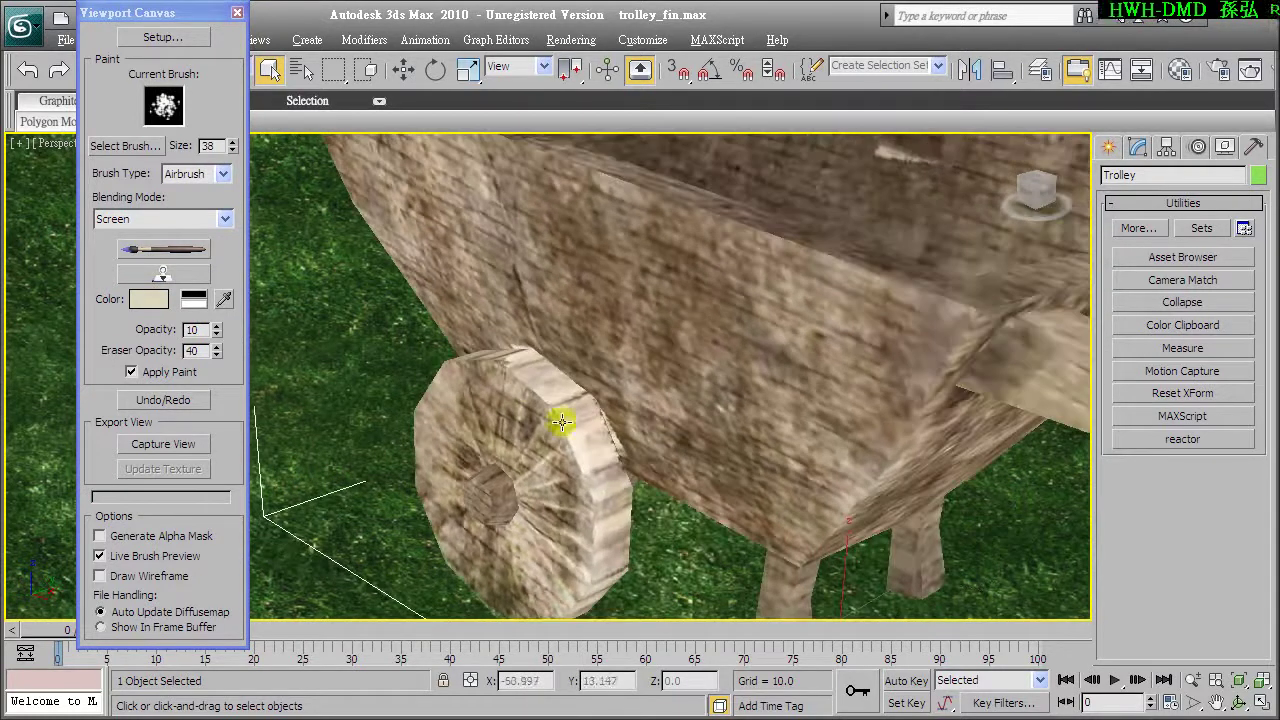
pyautogui.click(155, 250)
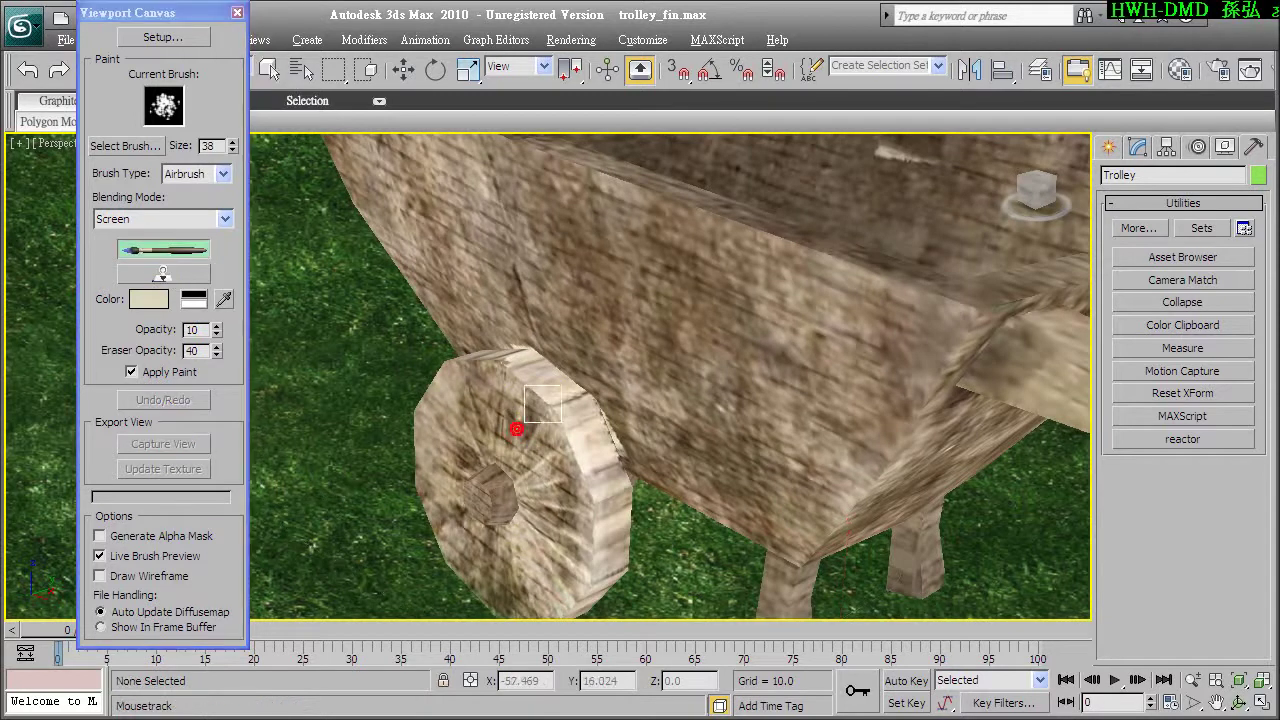
pyautogui.moveTo(517, 428); pyautogui.dragTo(532, 403)
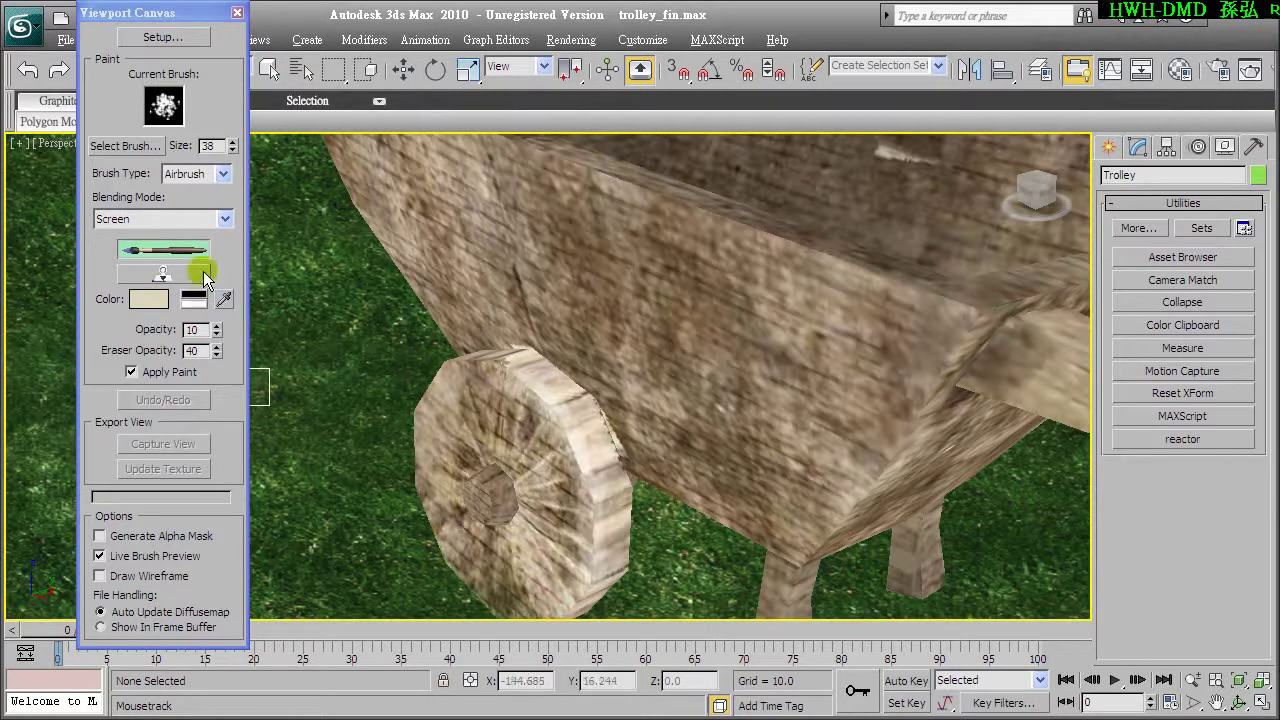
# Step: Switch blending to Normal, airbrush light highlights across the front wheel rim, and apply them
pyautogui.click(223, 216)
pyautogui.click(214, 236)
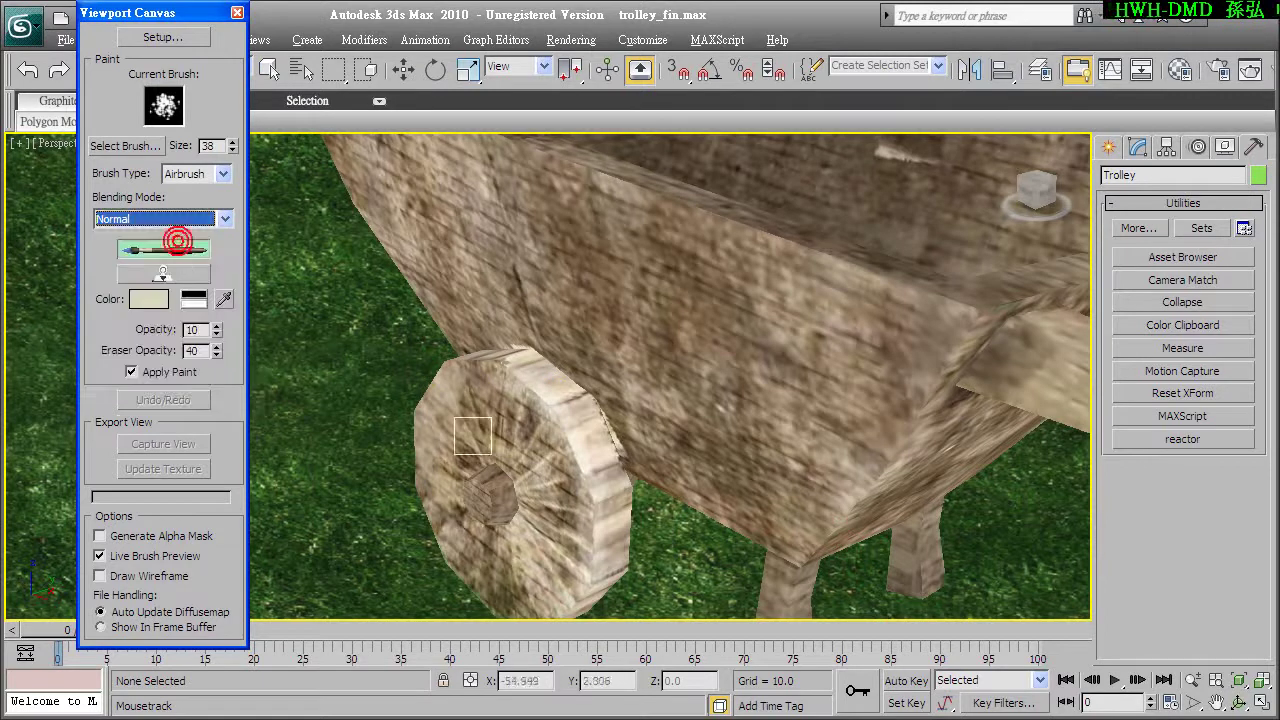
pyautogui.click(498, 425)
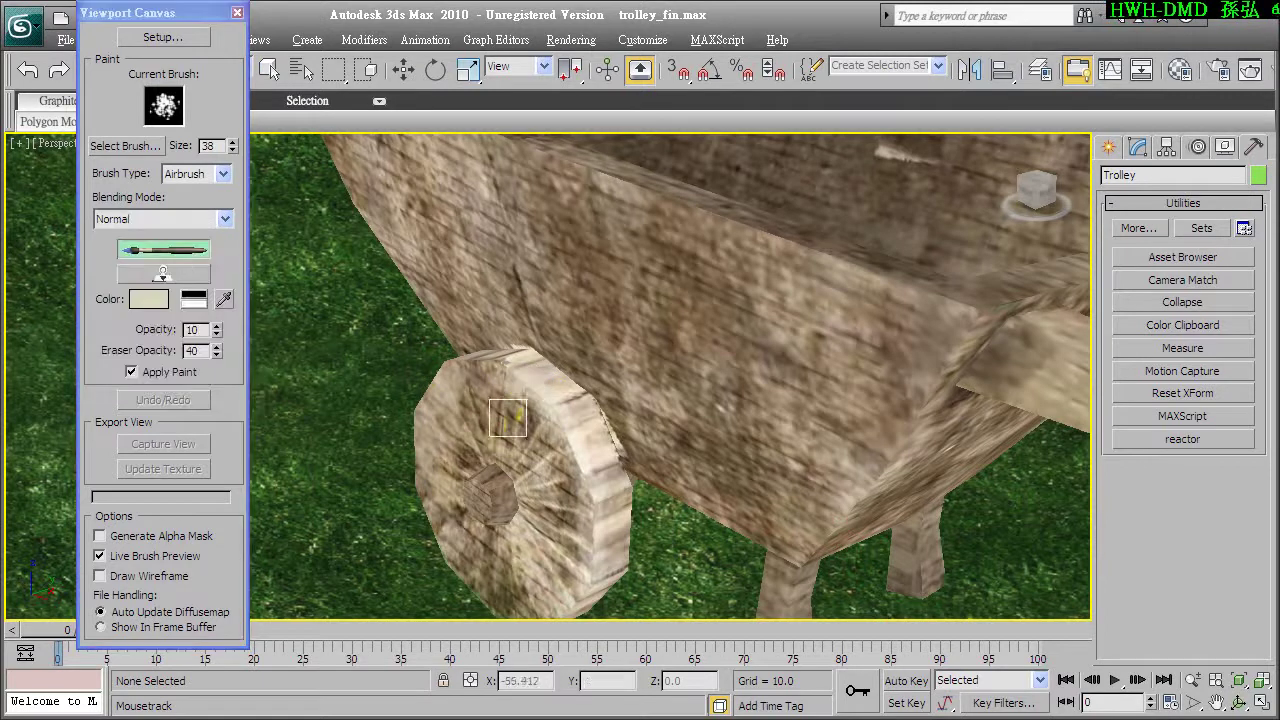
pyautogui.moveTo(518, 397); pyautogui.dragTo(547, 418)
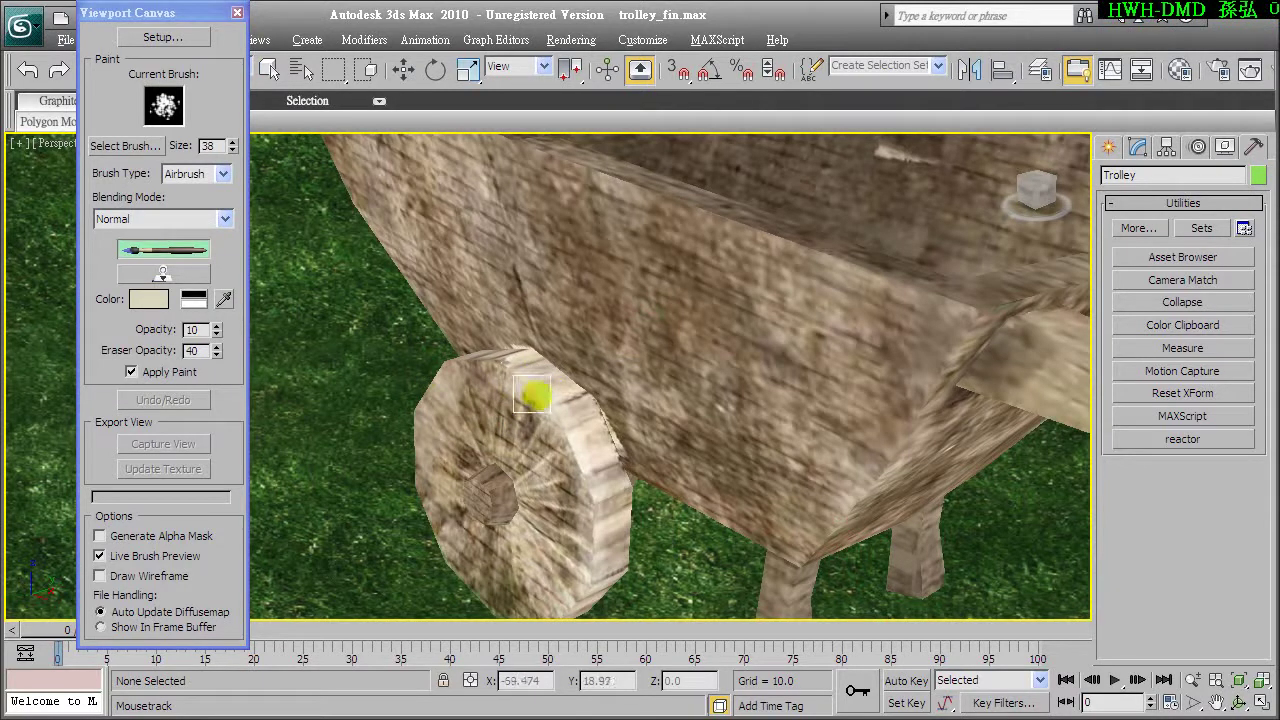
pyautogui.click(190, 275)
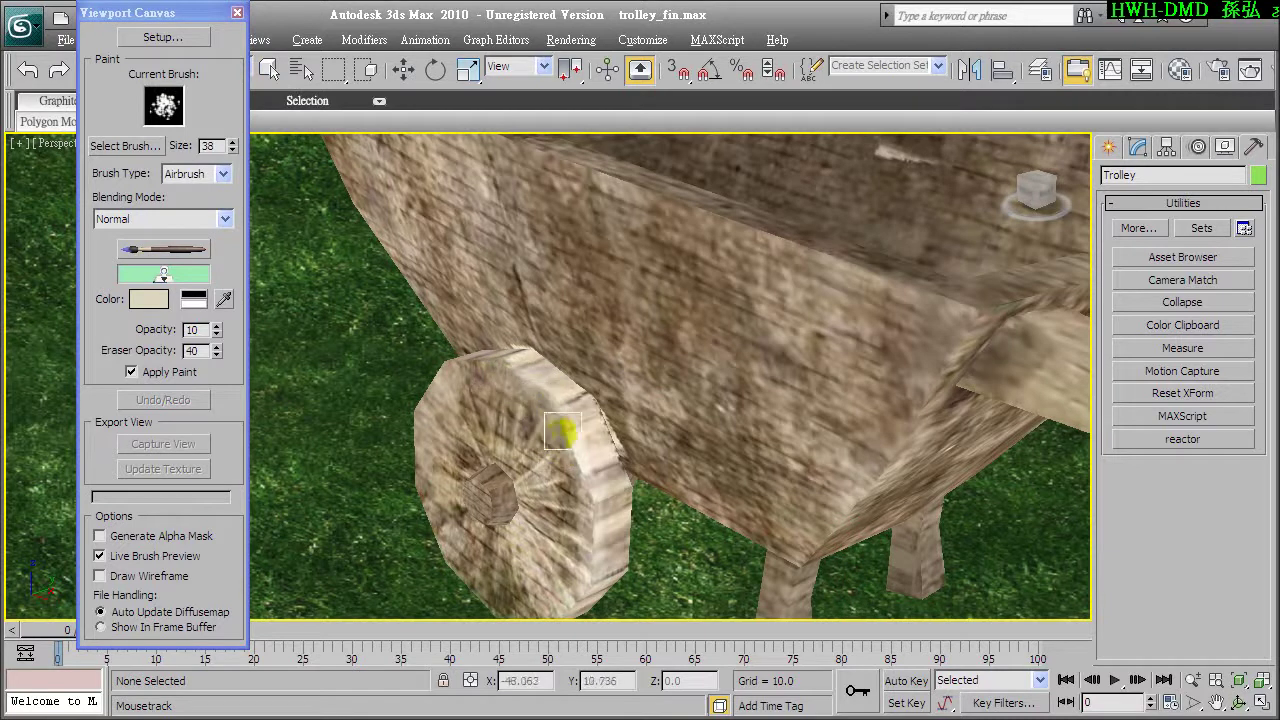
pyautogui.click(175, 275)
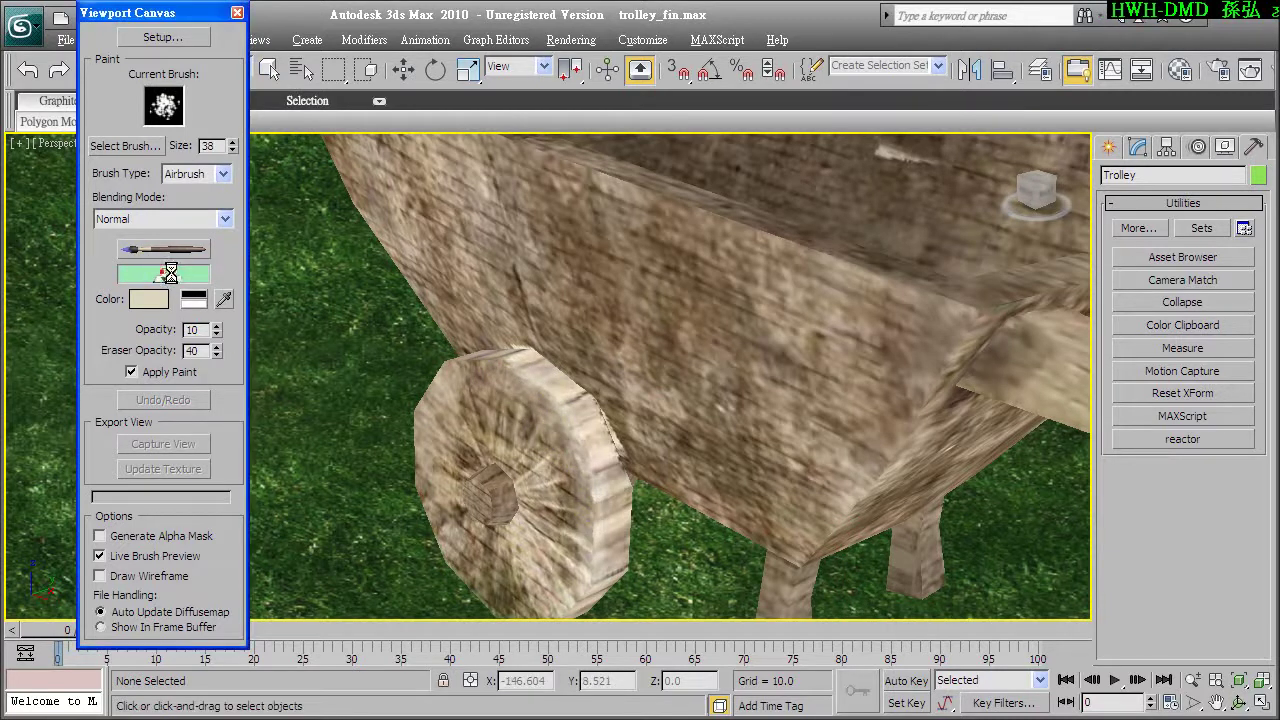
pyautogui.moveTo(546, 414)
pyautogui.keyDown('alt'); pyautogui.mouseDown(button='middle')
pyautogui.moveTo(657, 437)
pyautogui.moveTo(758, 419)
pyautogui.moveTo(814, 437)
pyautogui.moveTo(829, 391)
pyautogui.moveTo(861, 435)
pyautogui.mouseUp(button='middle'); pyautogui.keyUp('alt')
# Step: Orbit to the trolley's underside and set the airbrush blending to Multiply
pyautogui.scroll(-3, 772, 347)
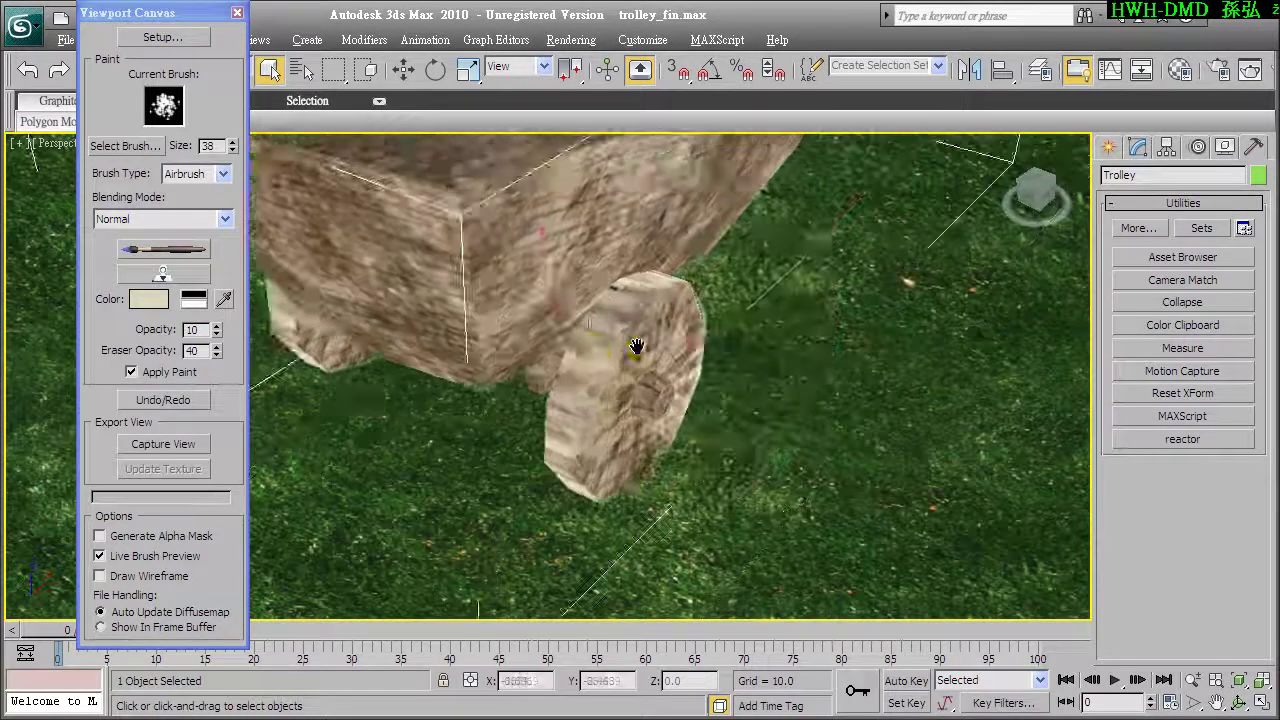
pyautogui.scroll(-3, 643, 343)
pyautogui.scroll(3, 588, 349)
pyautogui.moveTo(588, 349)
pyautogui.keyDown('alt'); pyautogui.mouseDown(button='middle')
pyautogui.moveTo(537, 289)
pyautogui.moveTo(520, 394)
pyautogui.moveTo(560, 360)
pyautogui.moveTo(506, 404)
pyautogui.moveTo(593, 441)
pyautogui.moveTo(585, 425)
pyautogui.mouseUp(button='middle'); pyautogui.keyUp('alt')
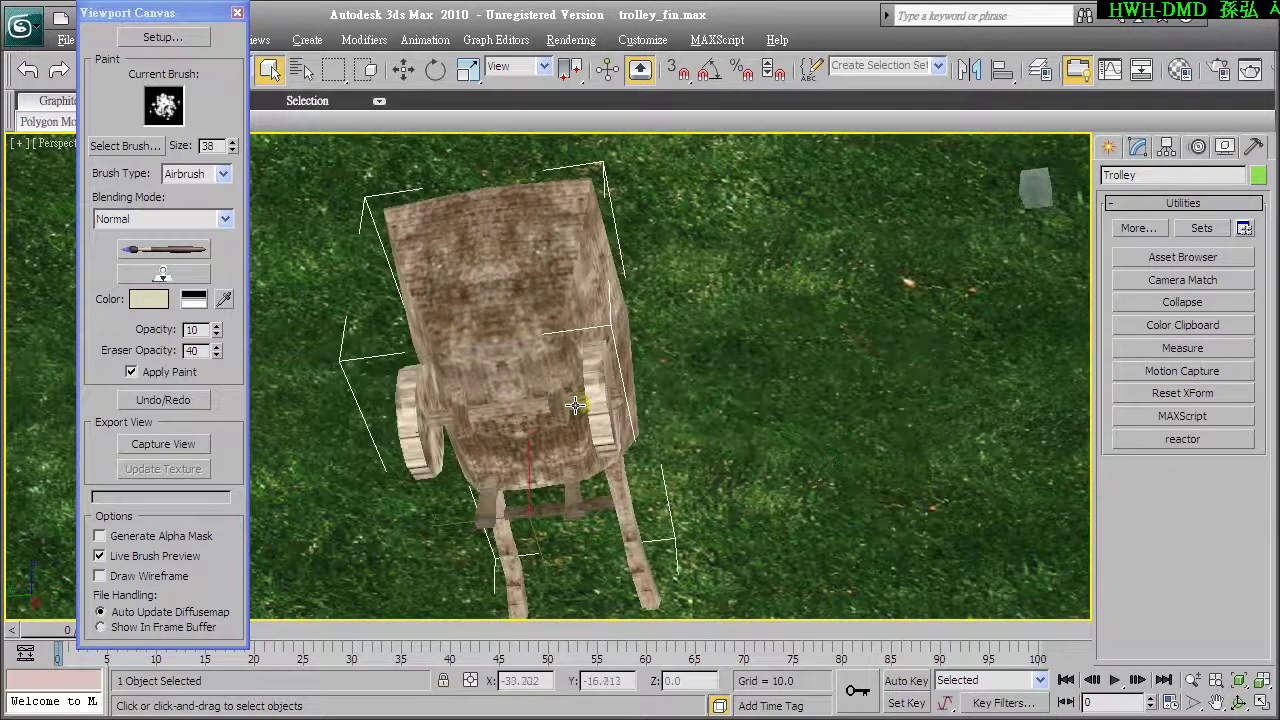
pyautogui.scroll(4, 570, 405)
pyautogui.scroll(2, 594, 334)
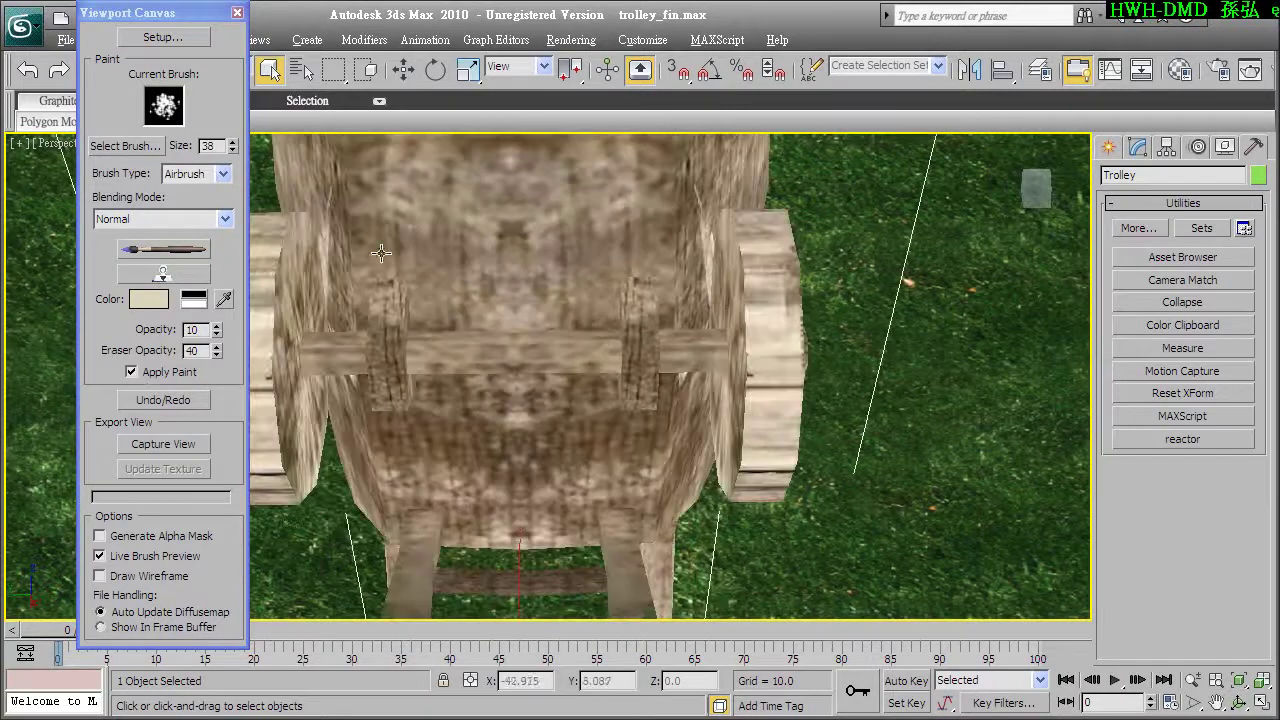
pyautogui.click(205, 219)
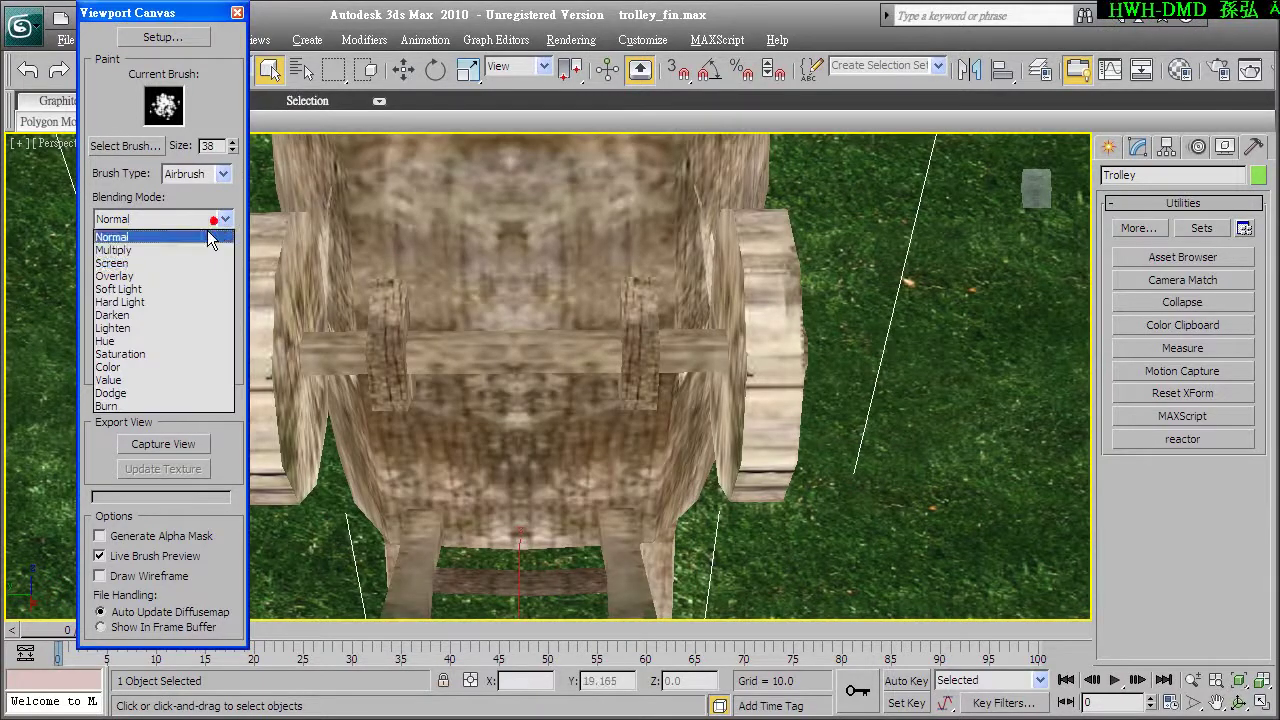
pyautogui.click(179, 253)
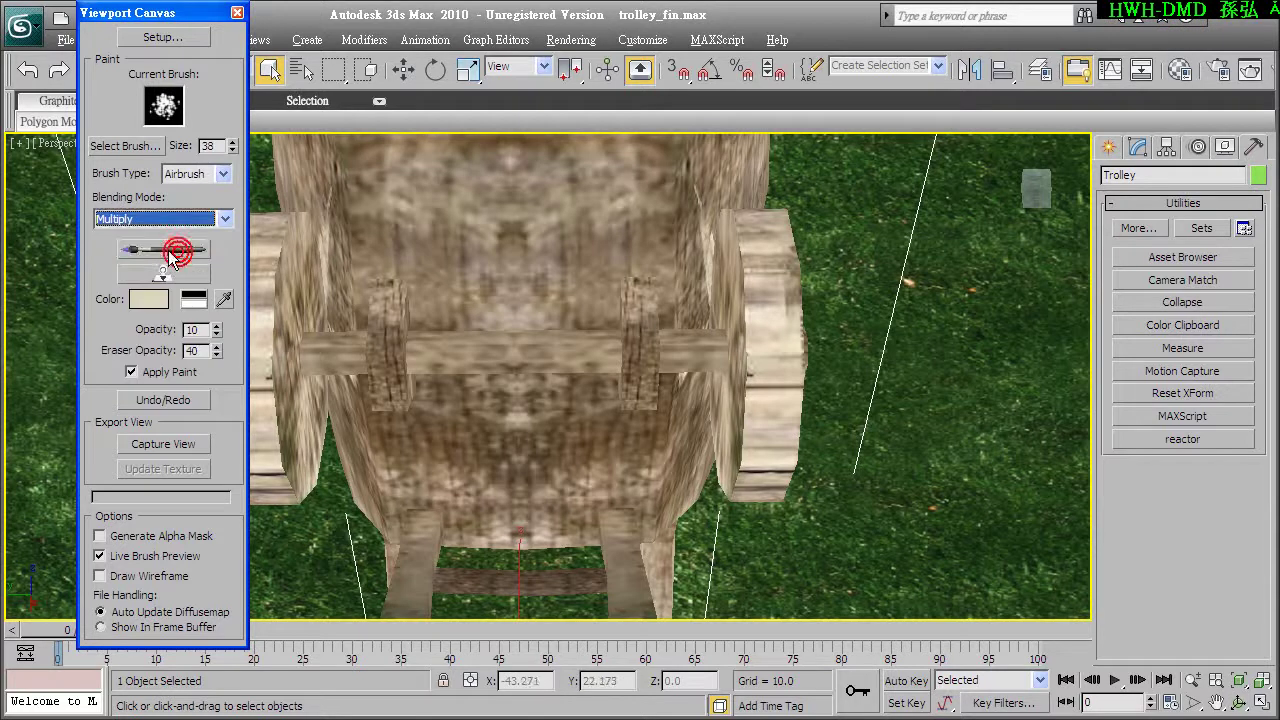
pyautogui.click(172, 250)
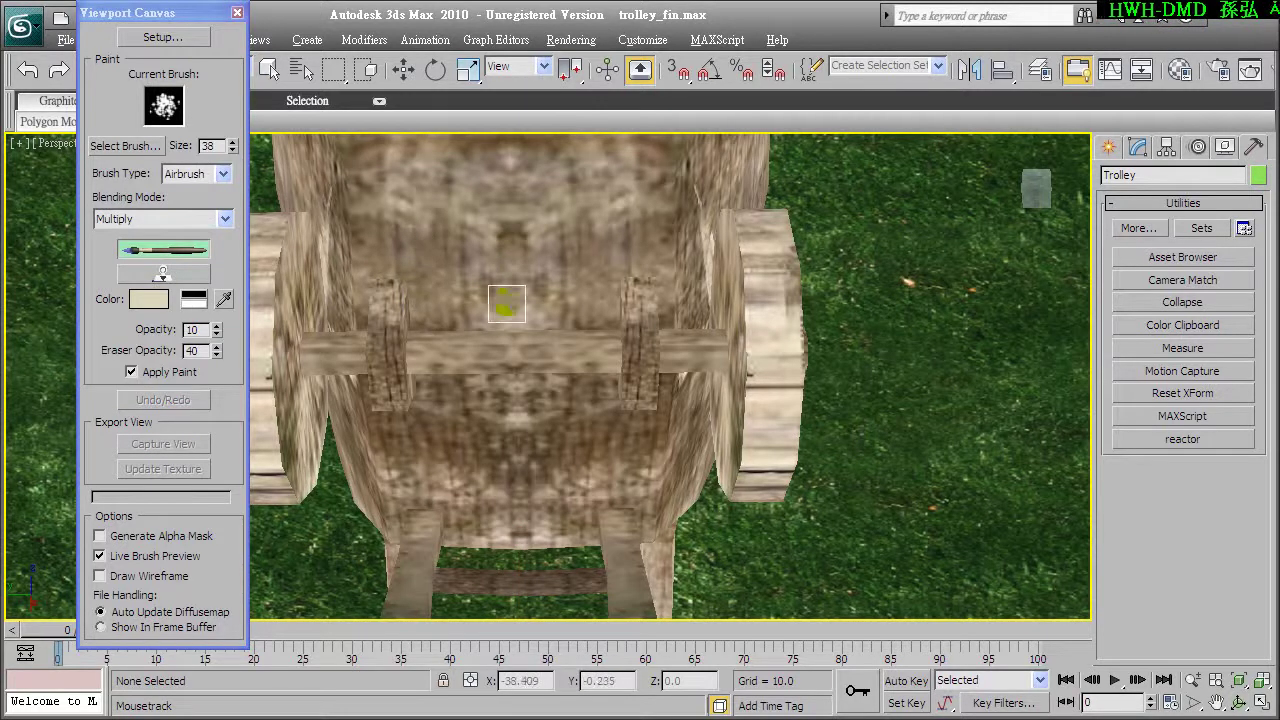
# Step: Sample a brown colour from the trolley's wood with the eyedropper for the brush
pyautogui.click(141, 297)
pyautogui.moveTo(519, 213); pyautogui.dragTo(541, 176)
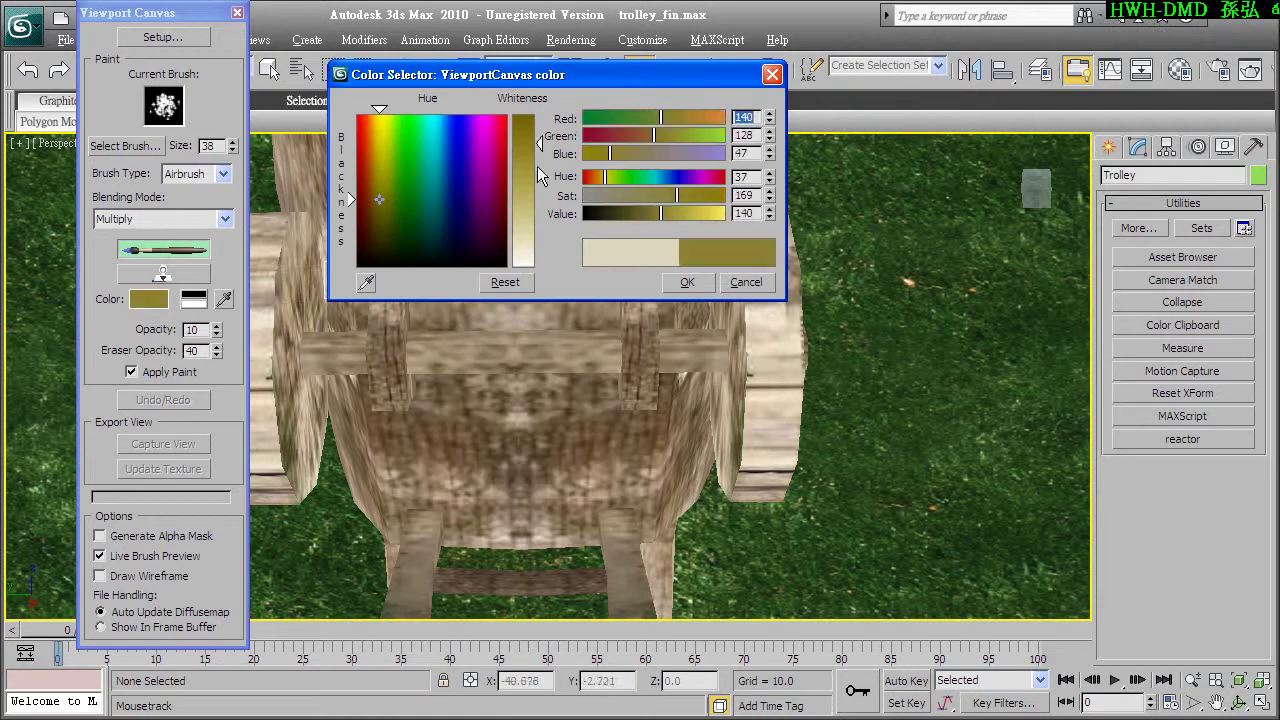
pyautogui.click(745, 282)
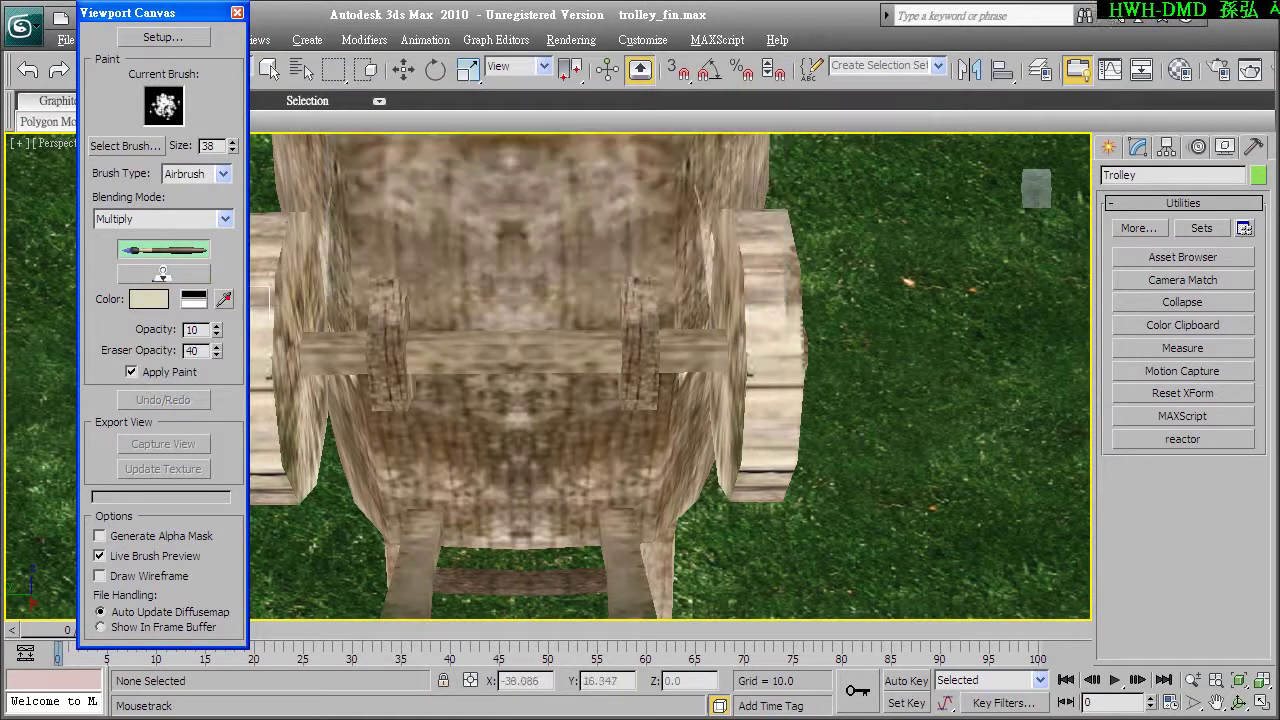
pyautogui.click(223, 293)
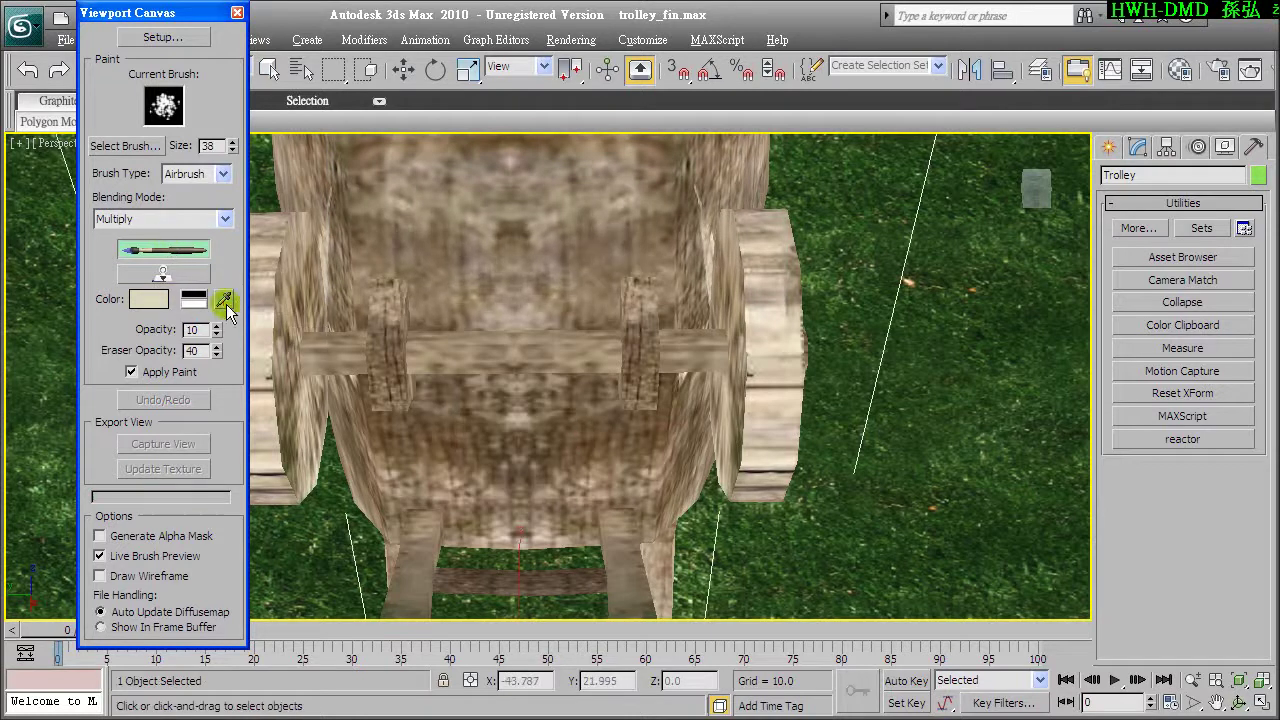
pyautogui.click(425, 403)
pyautogui.click(165, 249)
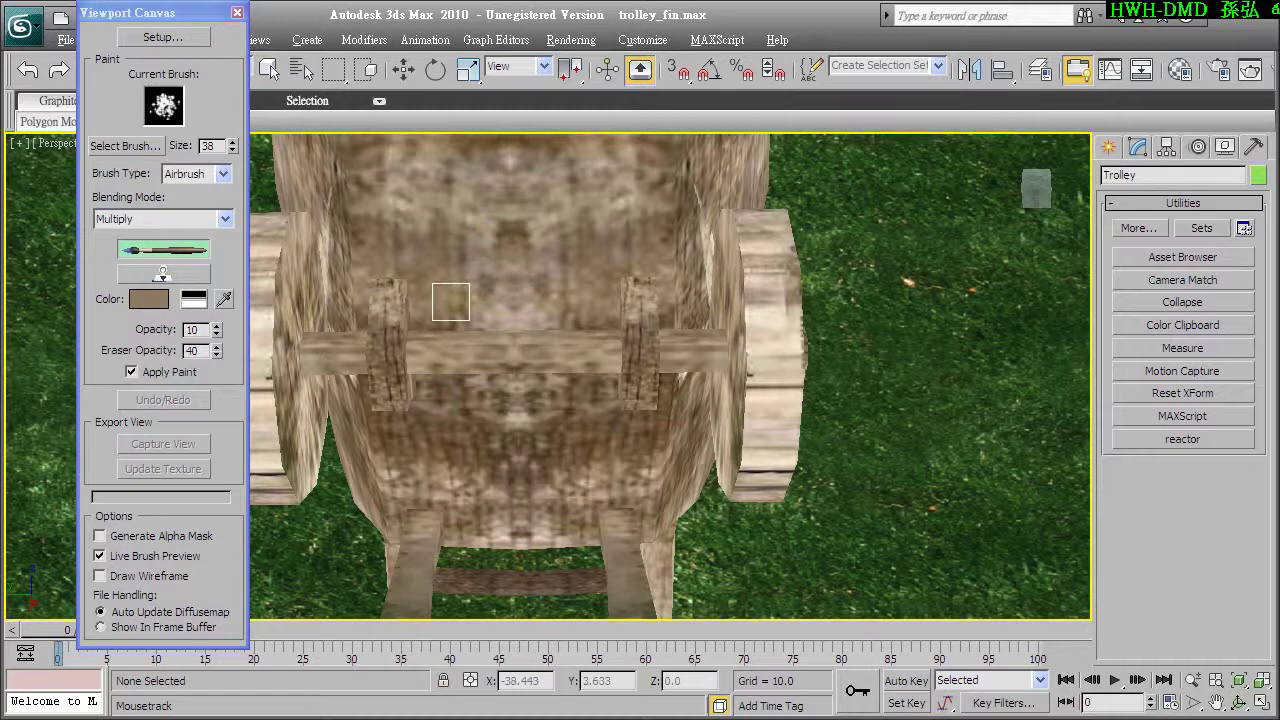
pyautogui.click(165, 112)
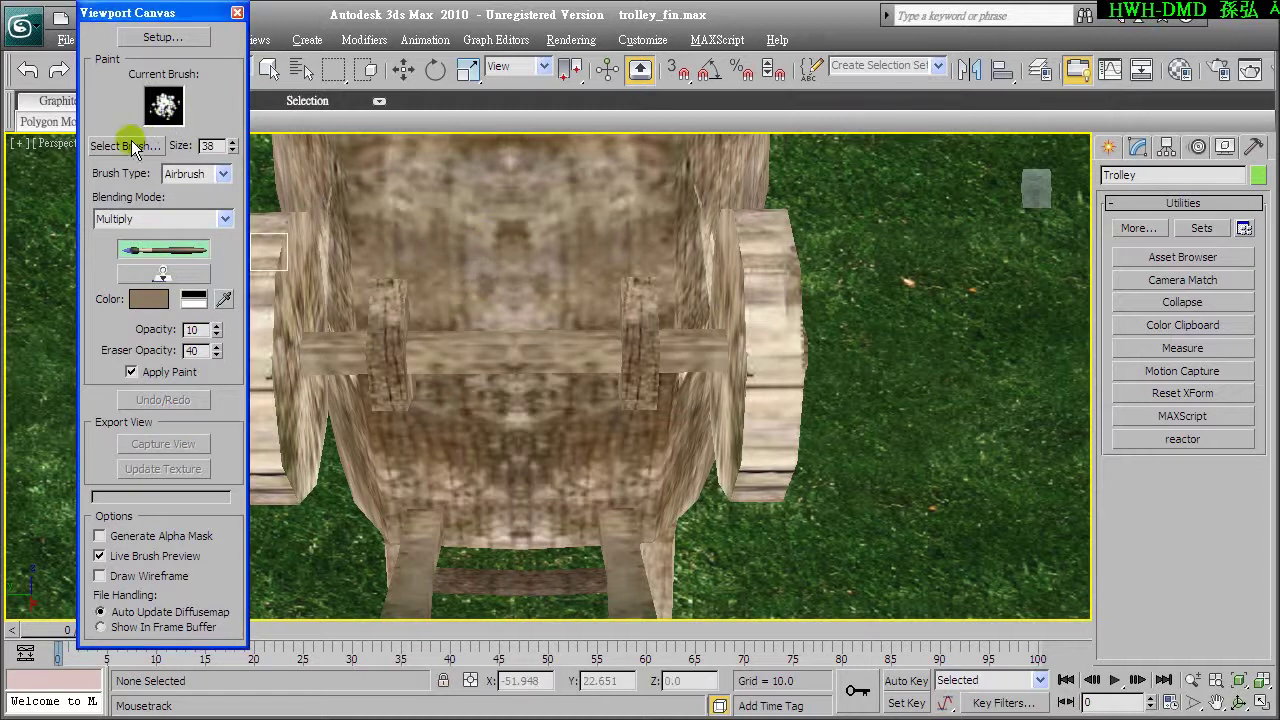
# Step: Choose the soft cloud brush and raise its size to 64
pyautogui.click(133, 146)
pyautogui.click(236, 303)
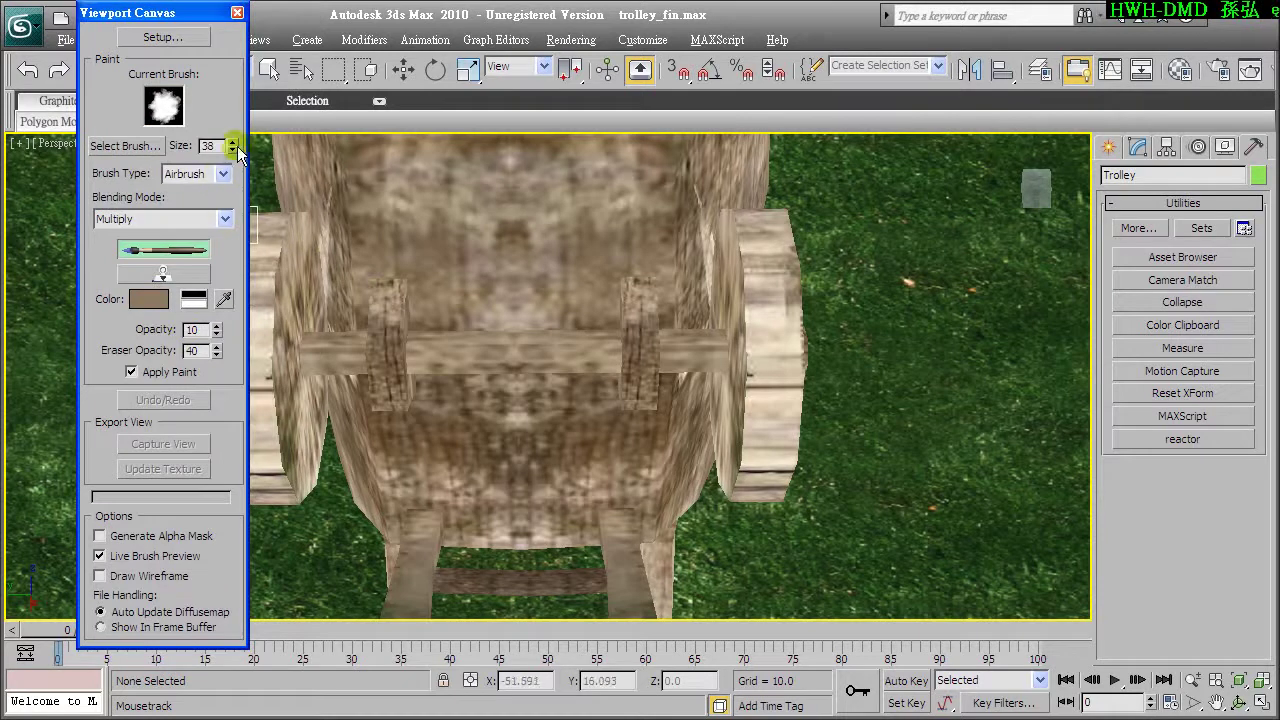
pyautogui.moveTo(236, 131); pyautogui.dragTo(236, 166)
# Step: Airbrush dark stains on the upper underside, lower left and around the axle block, then apply them
pyautogui.moveTo(396, 281)
pyautogui.mouseDown()
pyautogui.moveTo(386, 263)
pyautogui.moveTo(486, 214)
pyautogui.moveTo(513, 225)
pyautogui.moveTo(466, 263)
pyautogui.mouseUp()
pyautogui.moveTo(410, 508); pyautogui.dragTo(402, 502)
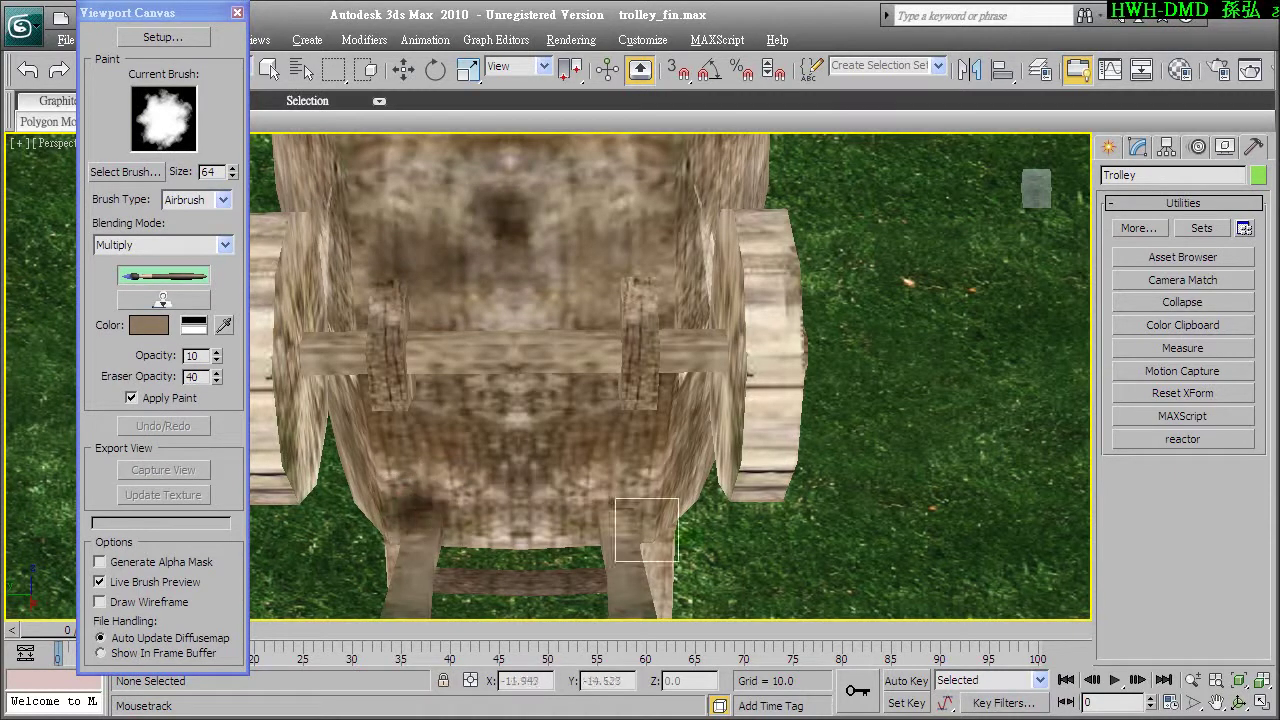
pyautogui.moveTo(695, 364)
pyautogui.mouseDown()
pyautogui.moveTo(686, 254)
pyautogui.moveTo(695, 440)
pyautogui.mouseUp()
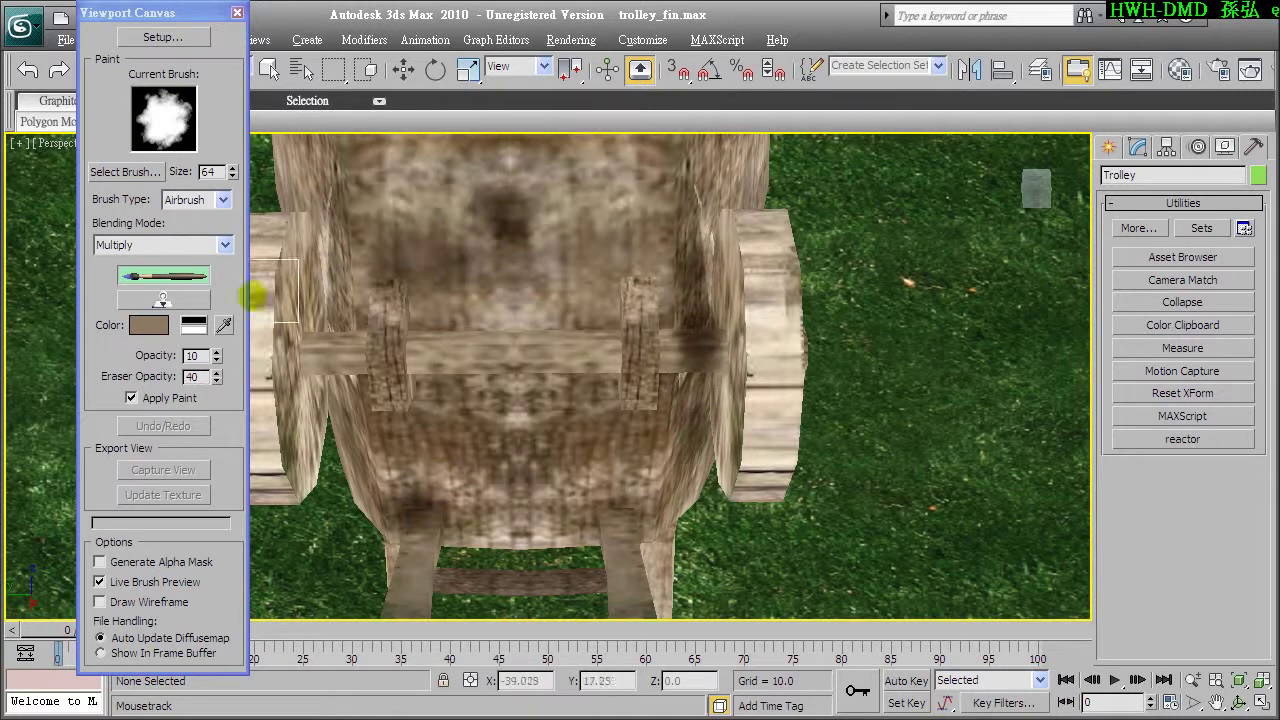
pyautogui.click(167, 273)
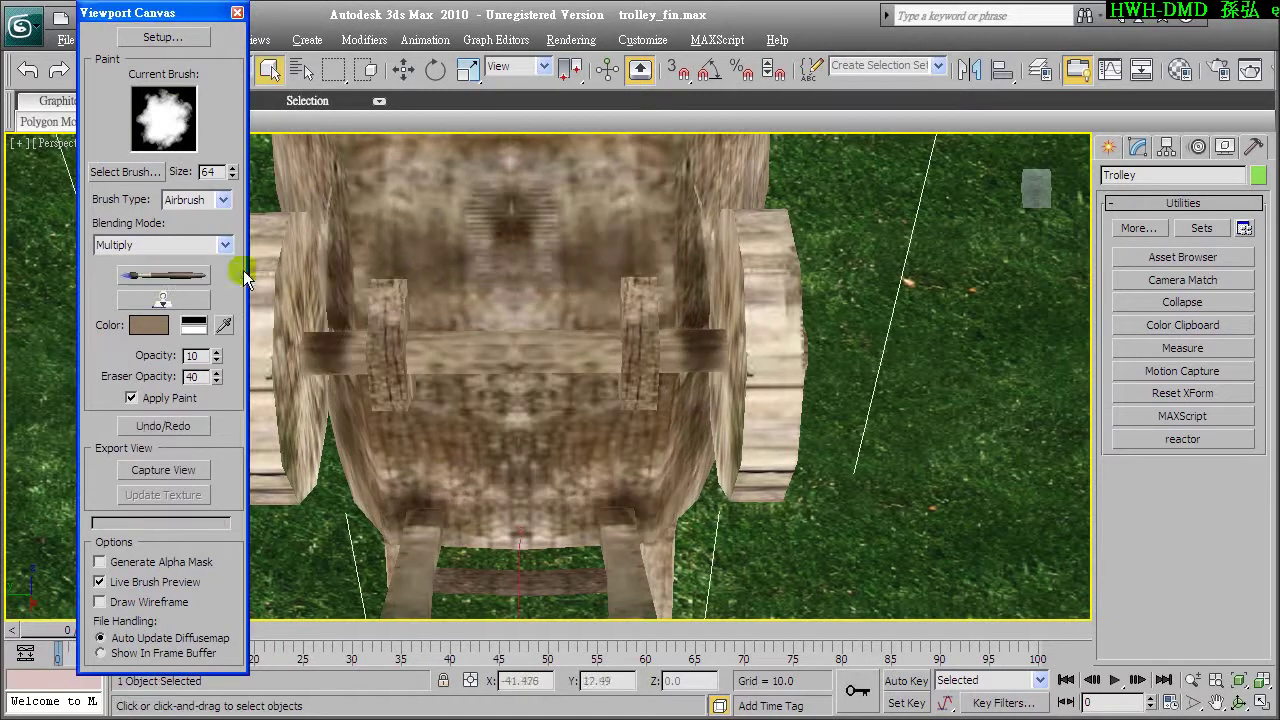
pyautogui.click(167, 277)
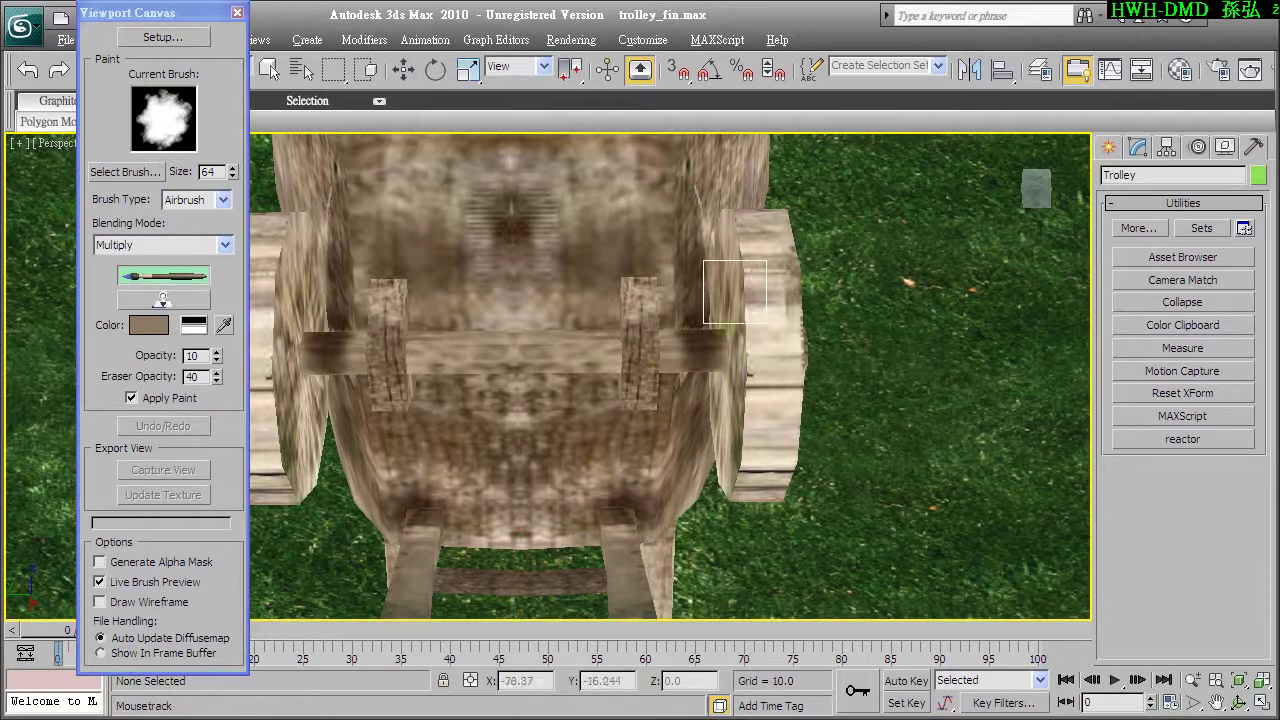
pyautogui.click(167, 274)
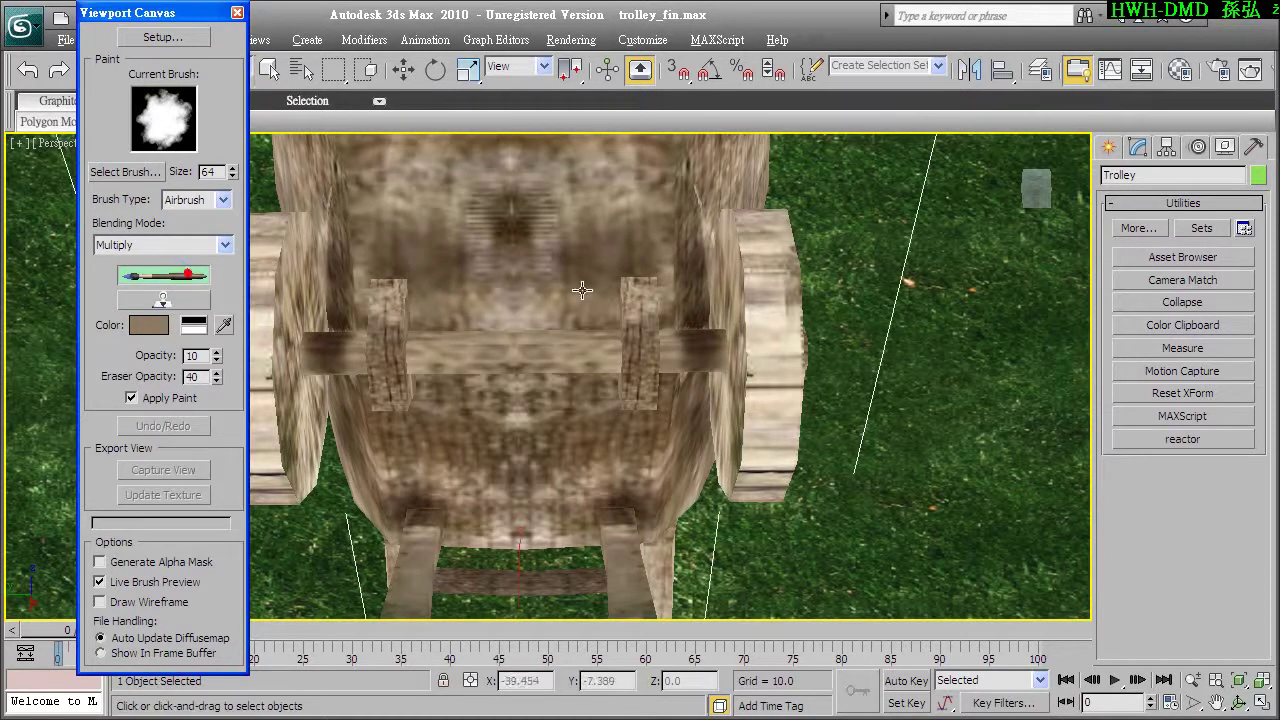
pyautogui.keyDown('alt'); pyautogui.moveTo(582, 290); pyautogui.dragTo(619, 336, button='middle'); pyautogui.keyUp('alt')
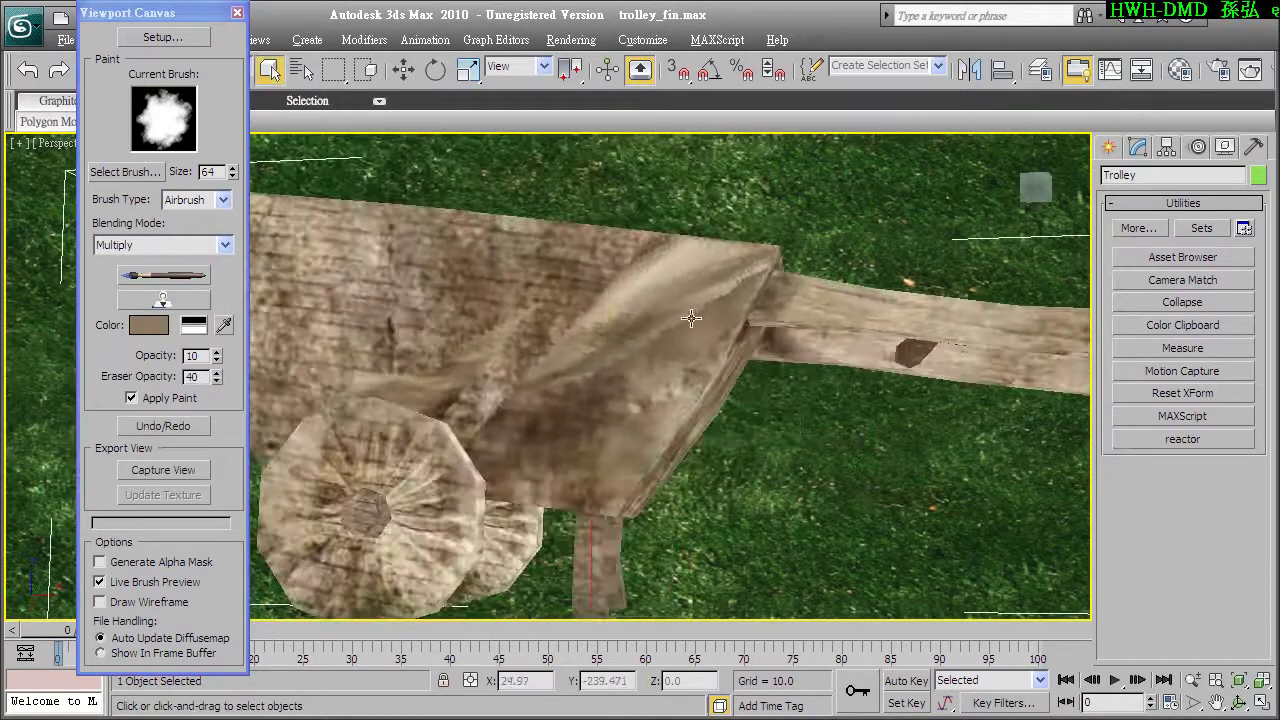
# Step: Zoom out, undo/redo the last stroke, then orbit from a front angle into the tray and to its side
pyautogui.scroll(-2, 621, 314)
pyautogui.scroll(-5, 674, 289)
pyautogui.keyDown('alt'); pyautogui.moveTo(690, 316); pyautogui.dragTo(740, 367, button='middle'); pyautogui.keyUp('alt')
pyautogui.click(176, 428)
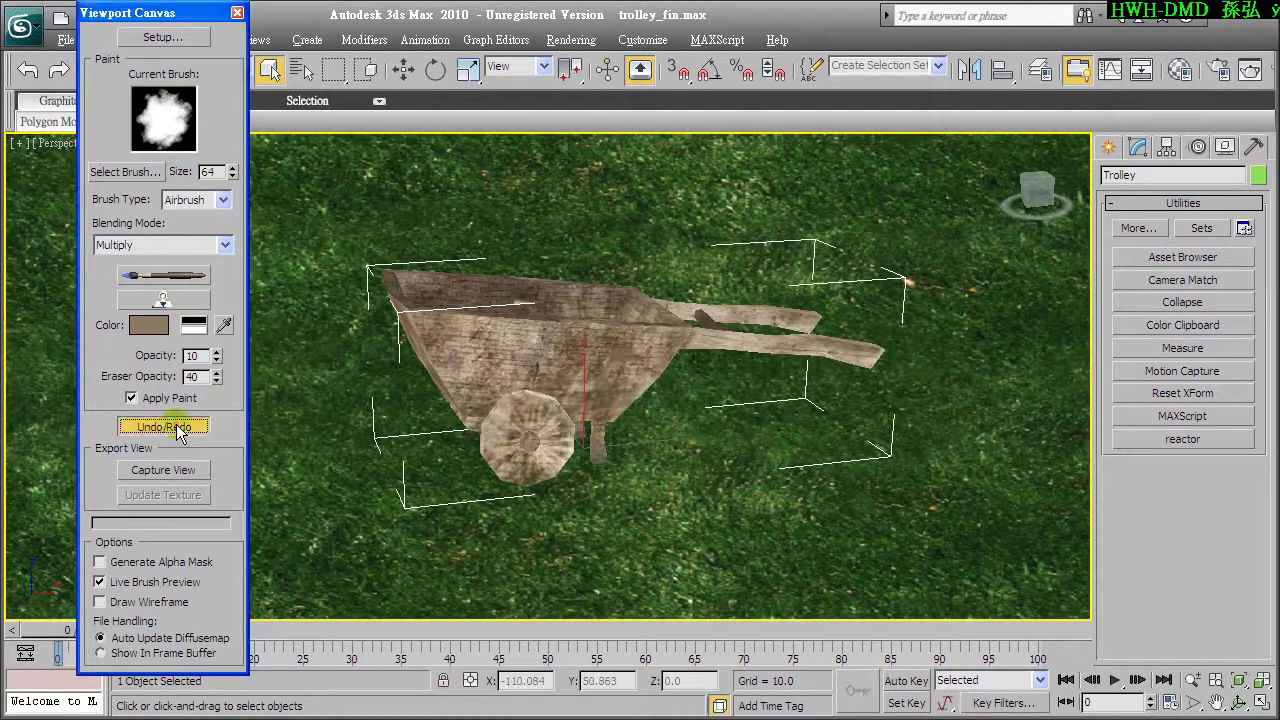
pyautogui.moveTo(594, 411)
pyautogui.keyDown('alt'); pyautogui.mouseDown(button='middle')
pyautogui.moveTo(696, 388)
pyautogui.moveTo(591, 456)
pyautogui.mouseUp(button='middle'); pyautogui.keyUp('alt')
pyautogui.scroll(5, 591, 456)
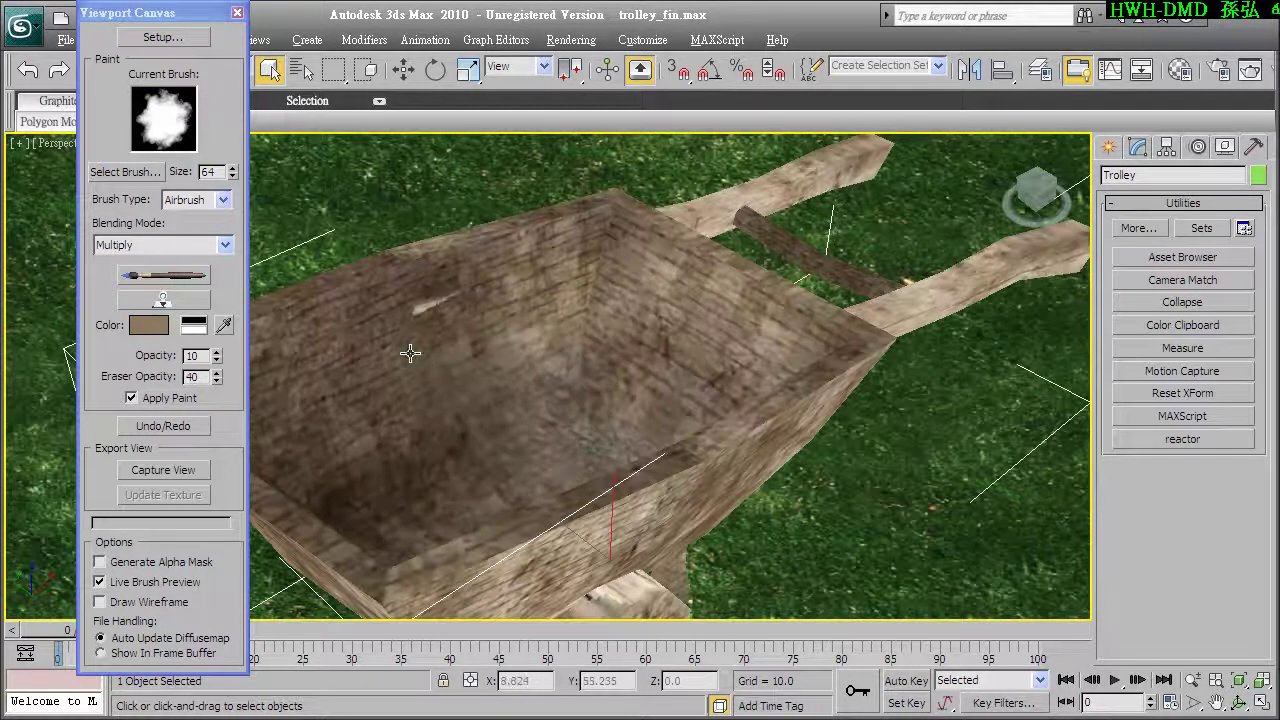
pyautogui.moveTo(447, 306)
pyautogui.keyDown('alt'); pyautogui.mouseDown(button='middle')
pyautogui.moveTo(523, 426)
pyautogui.moveTo(608, 383)
pyautogui.moveTo(503, 374)
pyautogui.moveTo(464, 326)
pyautogui.mouseUp(button='middle'); pyautogui.keyUp('alt')
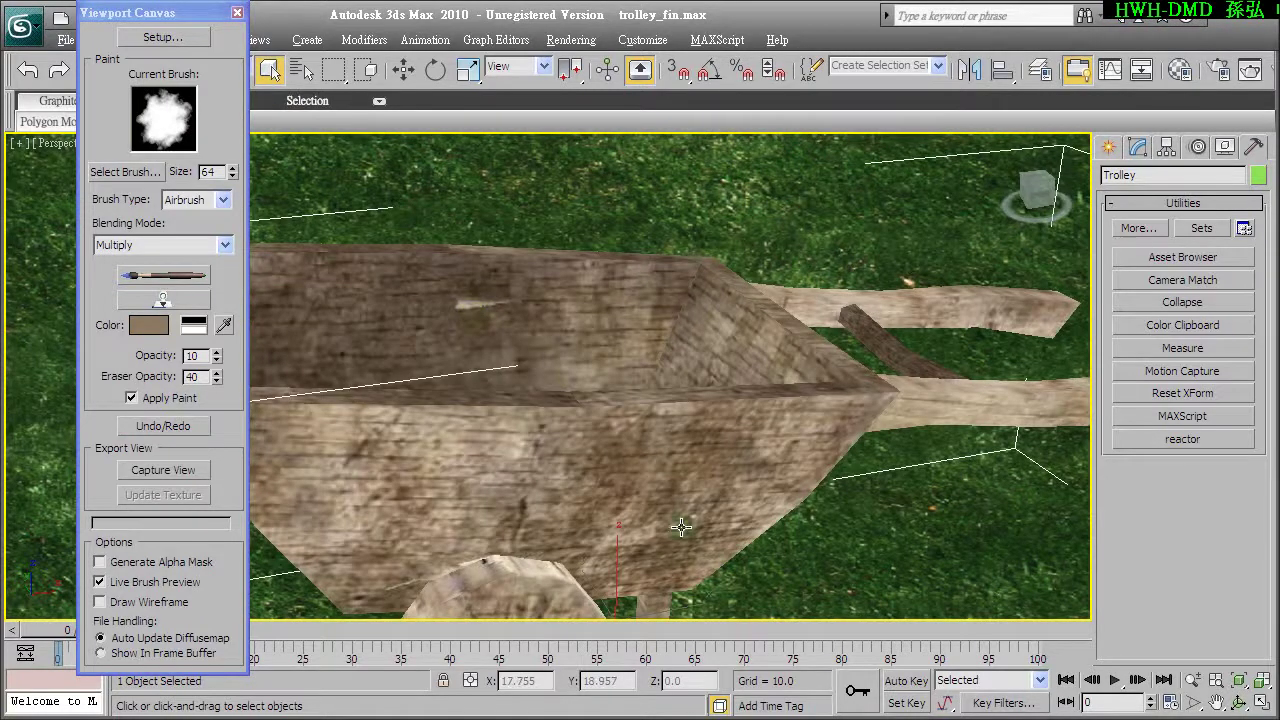